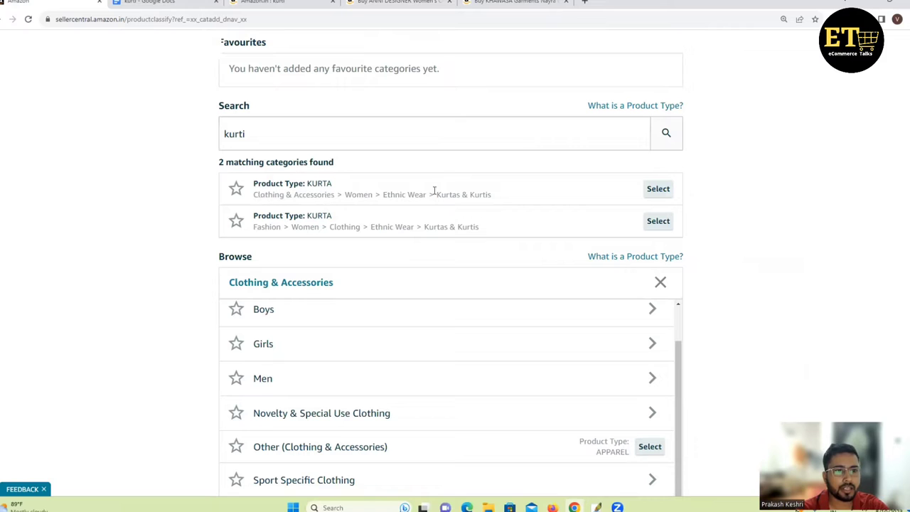
Choose the KURTA product type under Clothing & Accessories > Women > Ethnic Wear > Kurtas & Kurtis for the new listing
left_click_drag(435, 197, 511, 200)
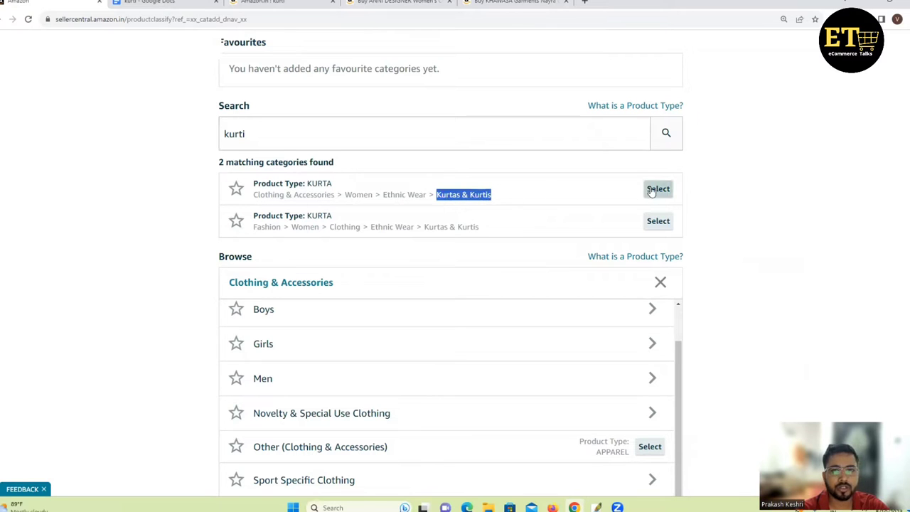
left_click(652, 189)
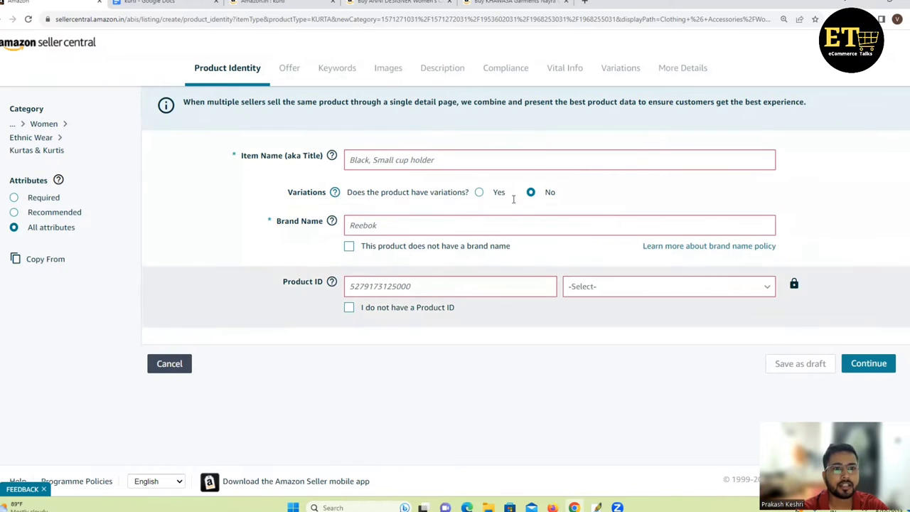
left_click(477, 164)
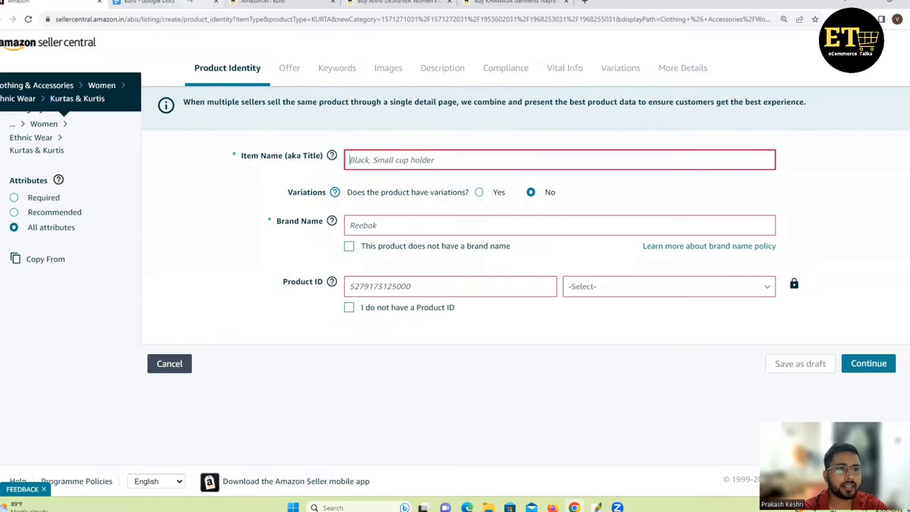
Switch to the kurti document in Google Docs and review the prepared title, bullet points and description
left_click(178, 3)
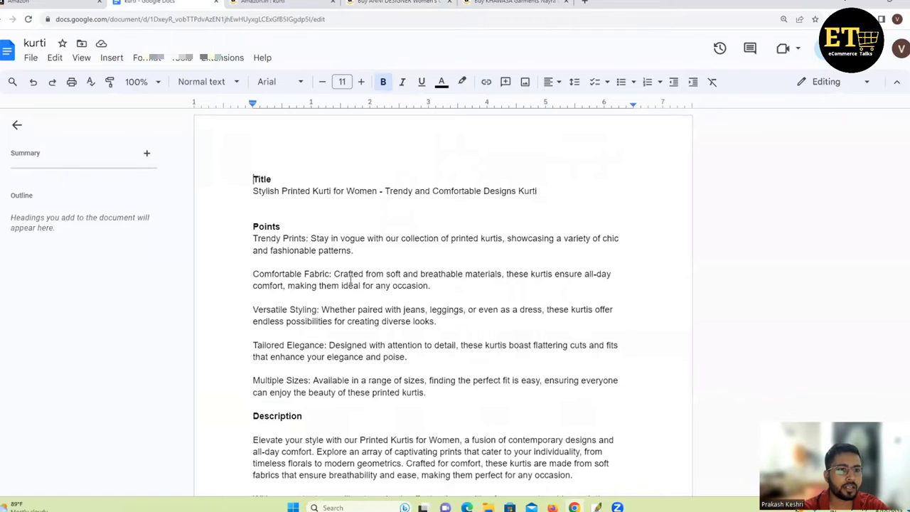
scroll(318, 208, "down", 4)
scroll(285, 203, "up", 4)
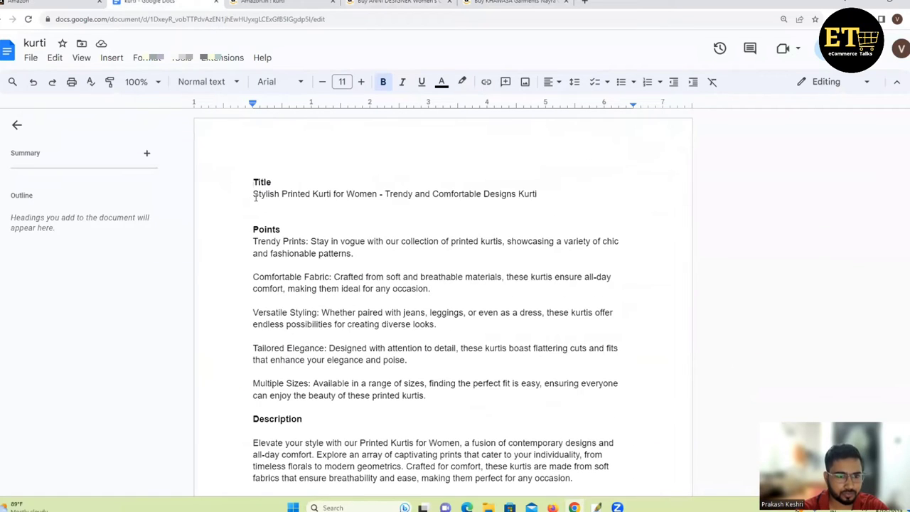
left_click_drag(256, 198, 559, 186)
left_click(559, 183)
left_click_drag(253, 249, 256, 300)
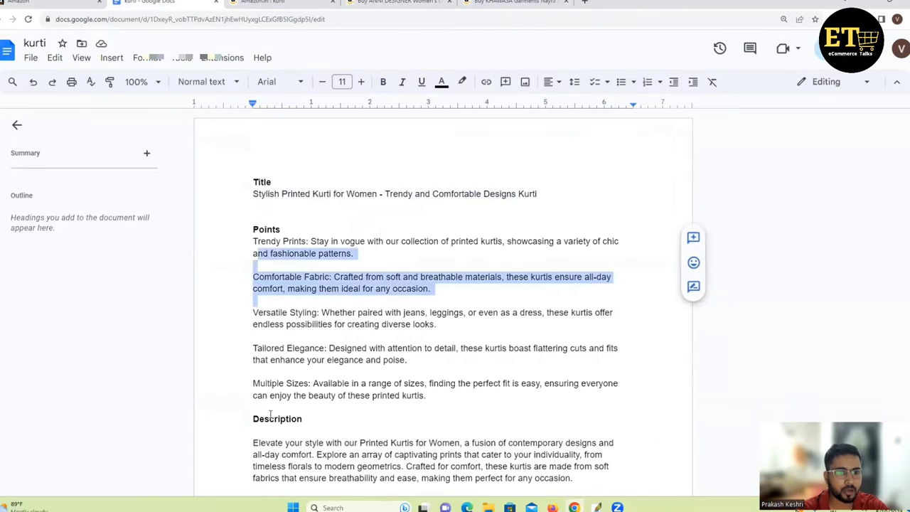
Open chat.openai.com in a new browser tab and read through the Stylish Kurti Collection conversation
left_click(584, 2)
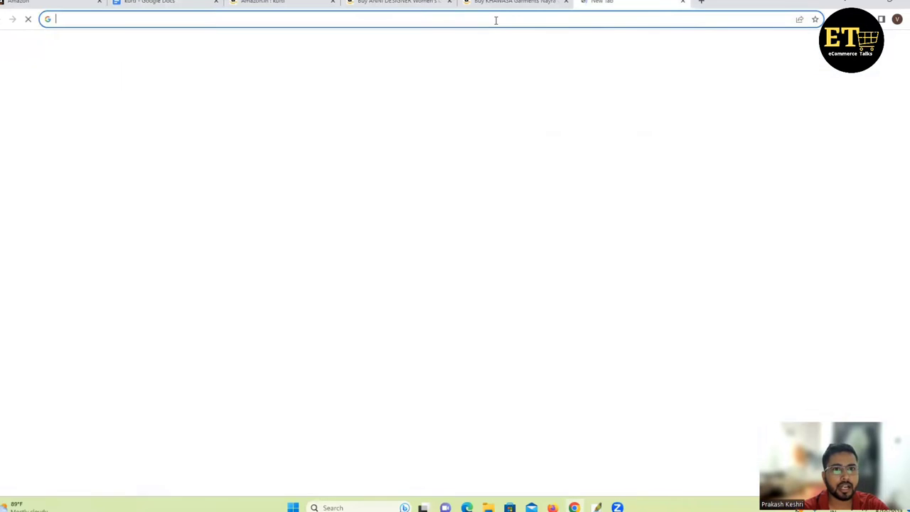
type("chat.openai.com")
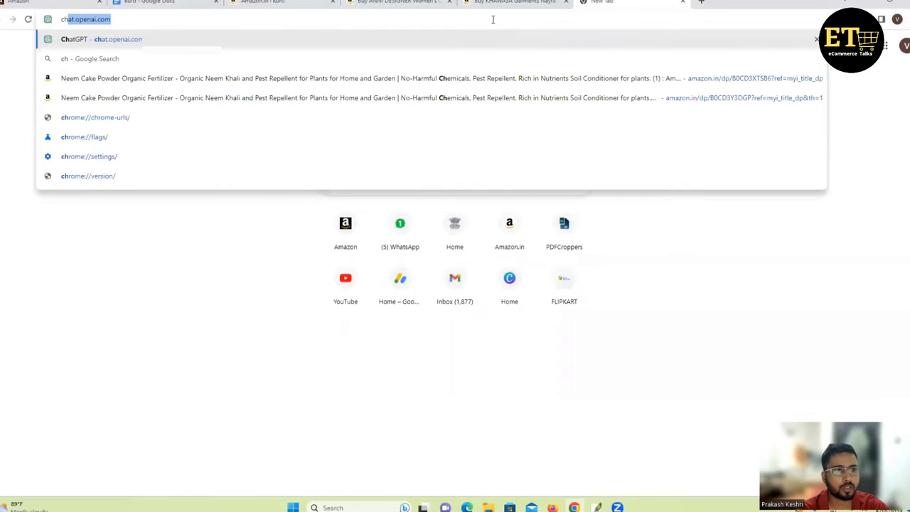
key("Return")
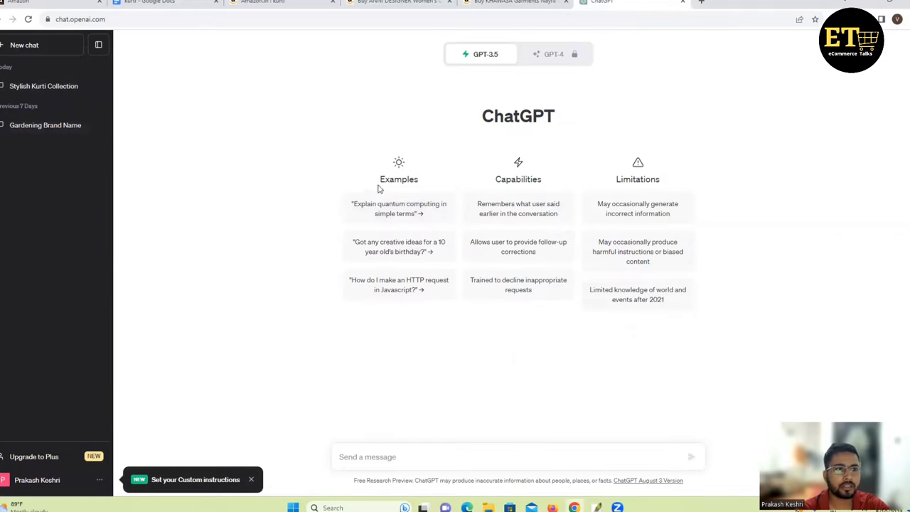
left_click(38, 87)
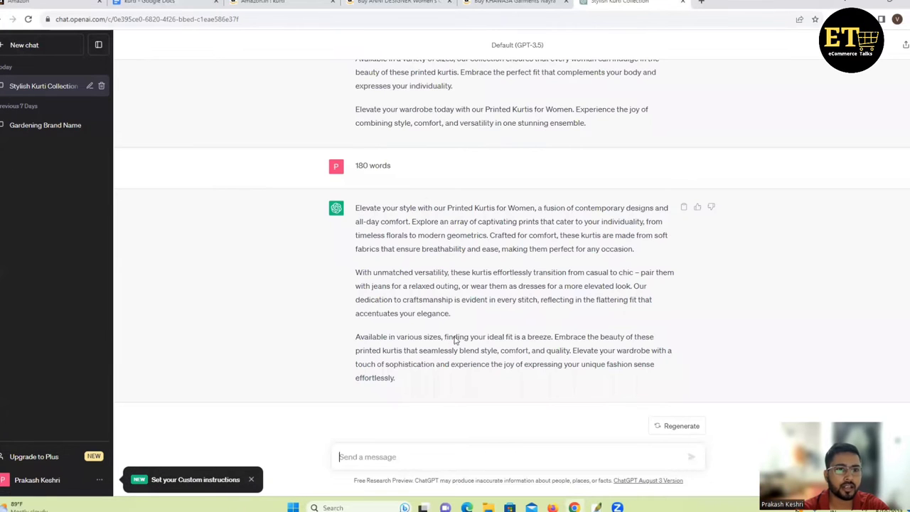
scroll(455, 334, "up", 8)
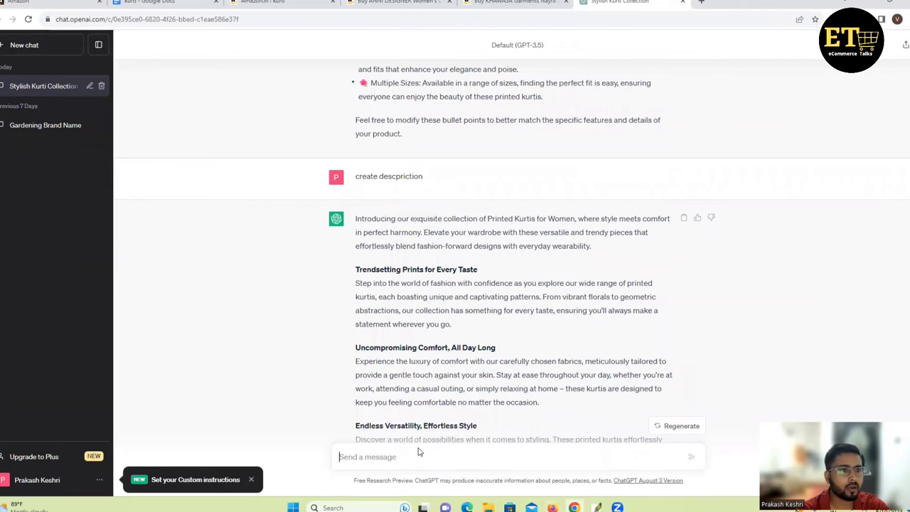
scroll(567, 304, "down", 6)
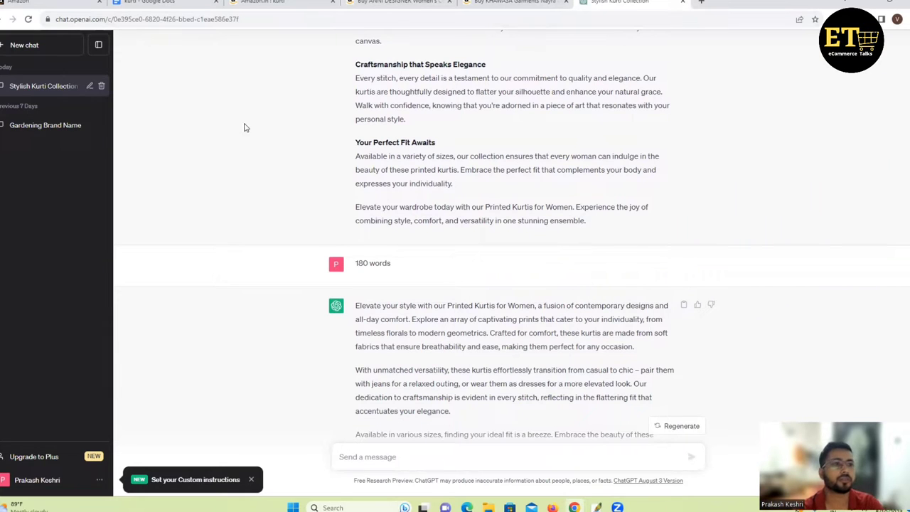
Copy the title "Stylish Printed Kurti for Women - Trendy and Comfortable Designs Kurti" from the Google Docs document into the listing's Item Name
left_click(135, 2)
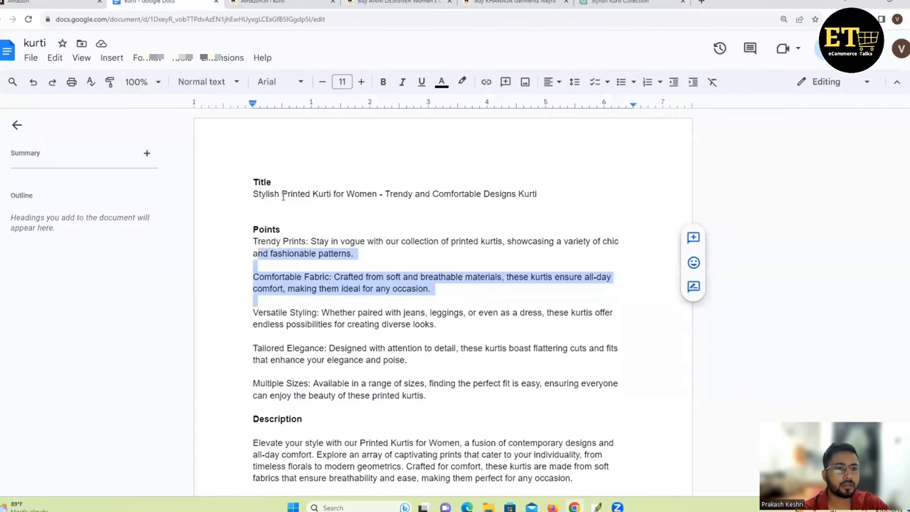
left_click_drag(250, 197, 548, 192)
key("ctrl+c")
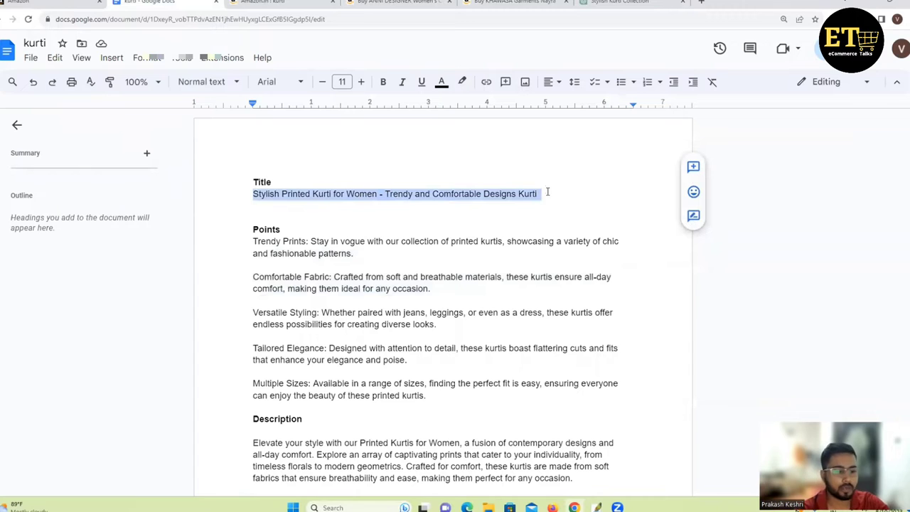
left_click(42, 3)
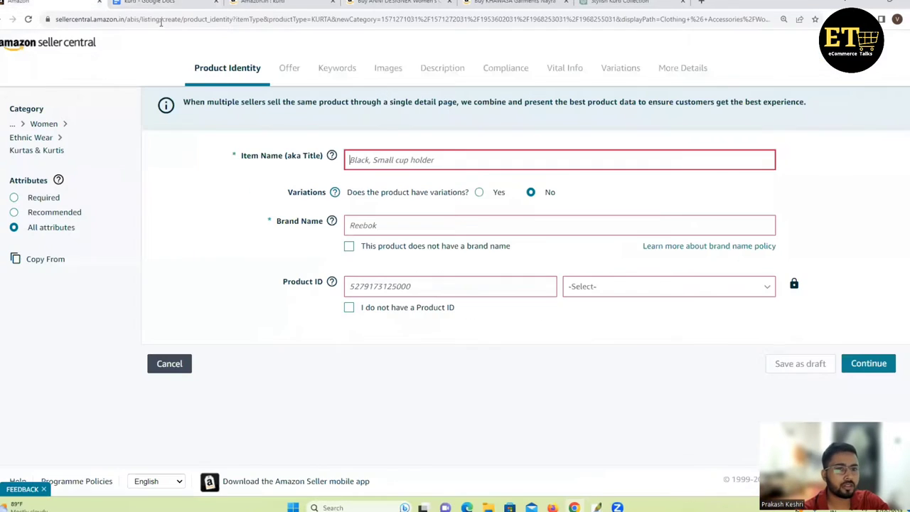
left_click(404, 160)
key("ctrl+v")
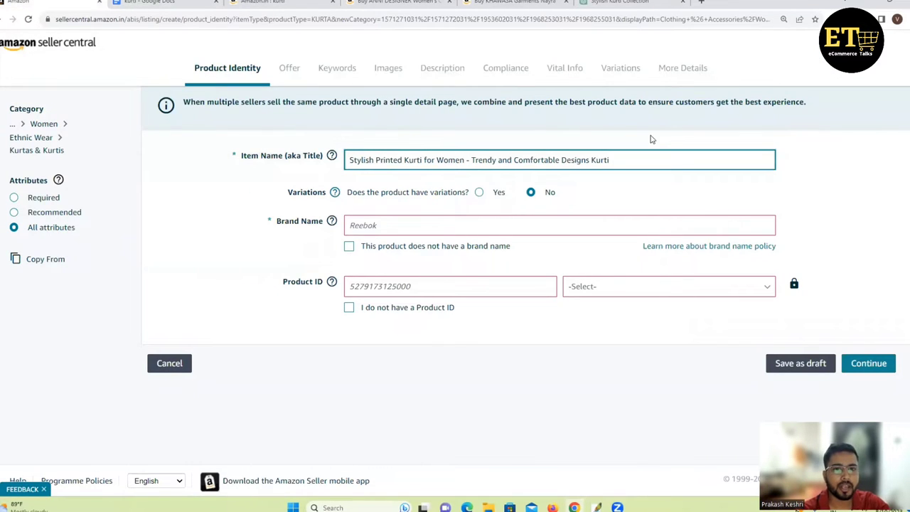
Mark the product as having variations and set its brand name to Generic
left_click_drag(355, 197, 470, 201)
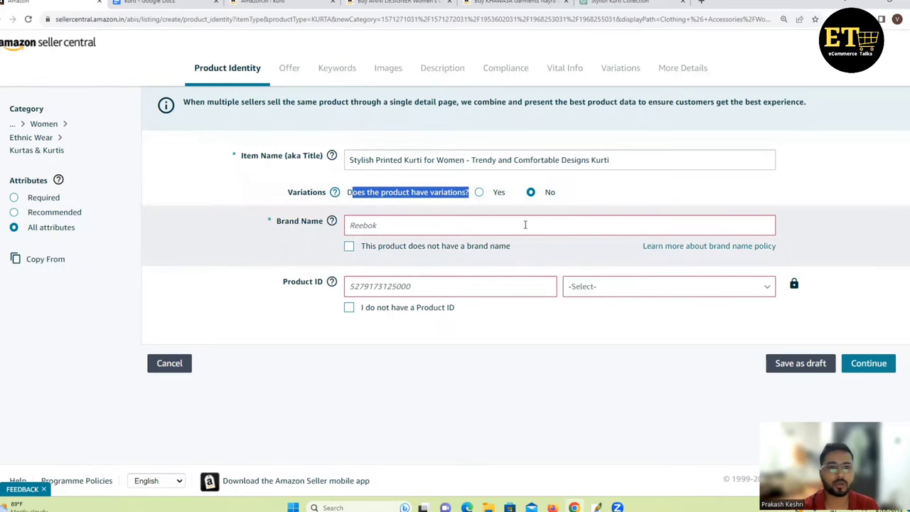
left_click(479, 192)
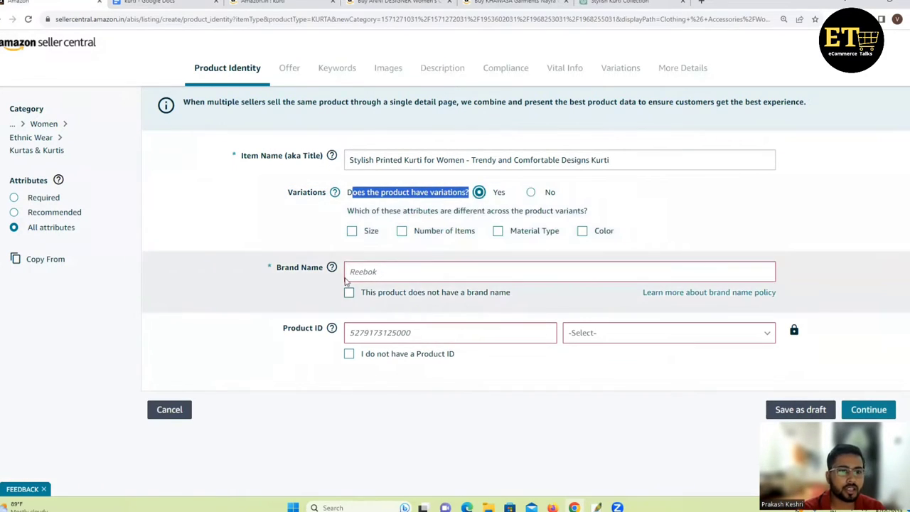
left_click(485, 273)
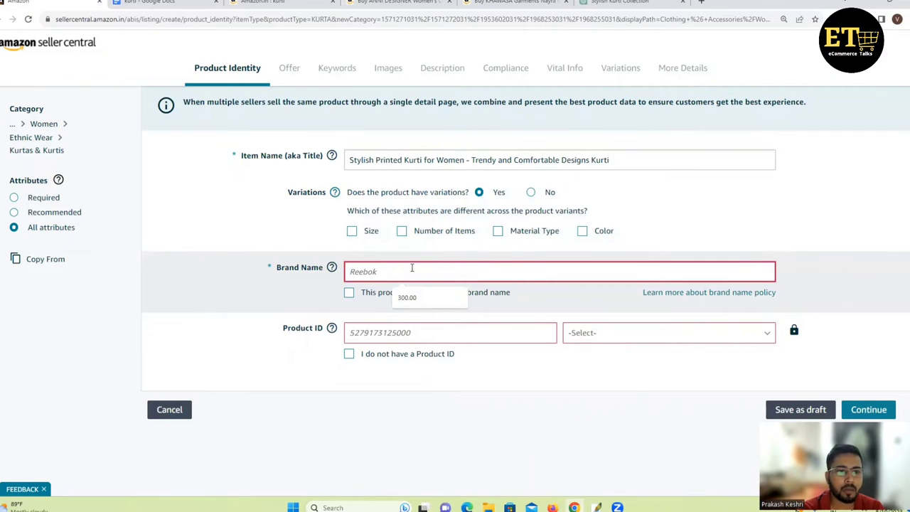
left_click(349, 293)
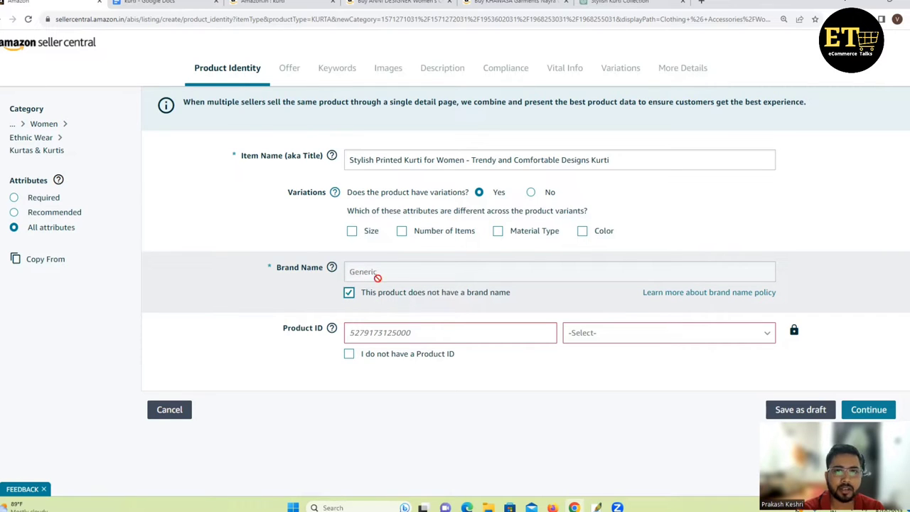
left_click_drag(367, 296, 494, 299)
mouse_move(357, 265)
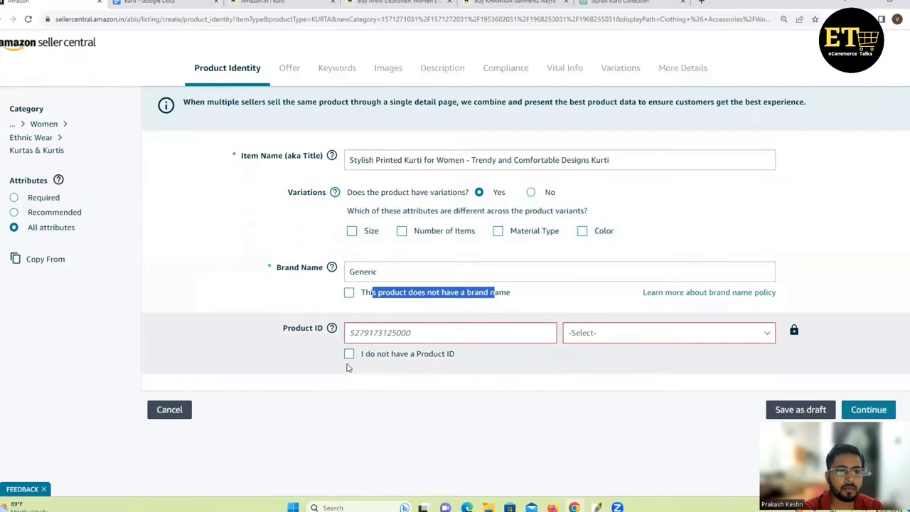
Declare that there is no product ID, and continue past Product Identity with Size as the attribute that varies
left_click(349, 355)
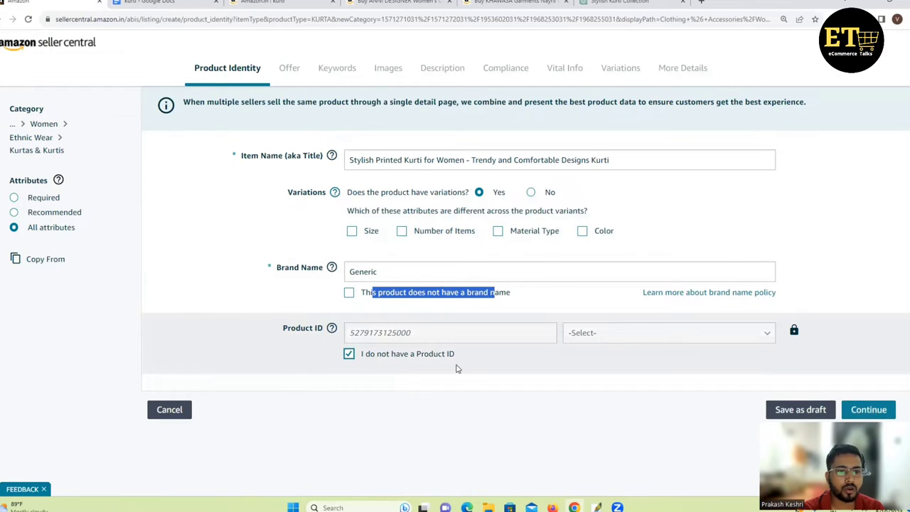
scroll(710, 365, "down", 1)
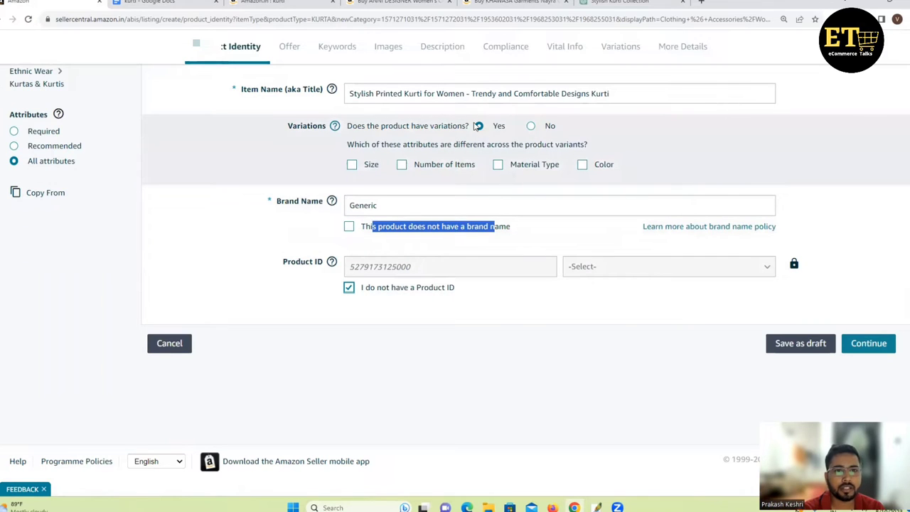
left_click(351, 165)
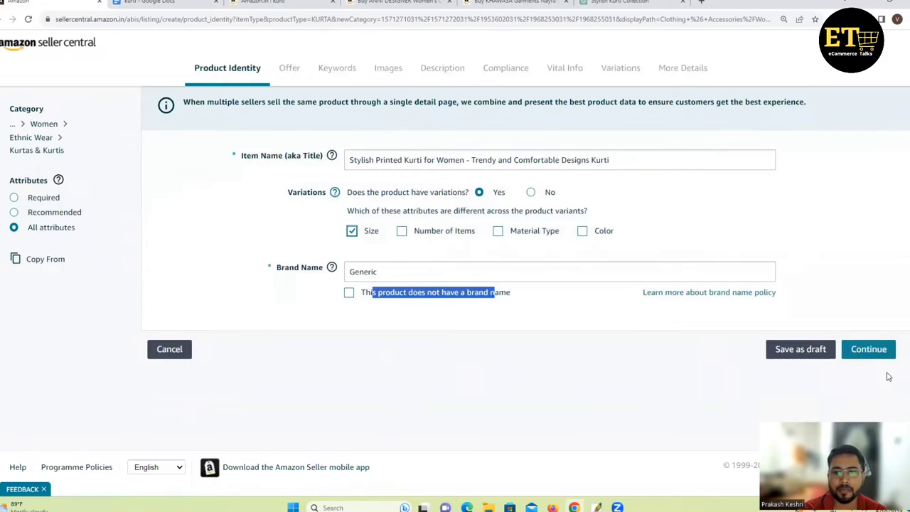
left_click(871, 352)
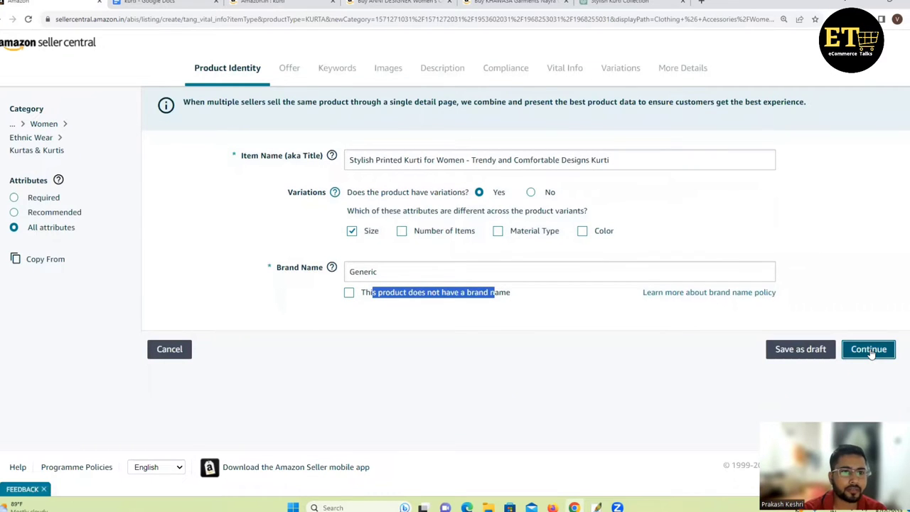
Look through the listing's Vital Info, Images and Compliance sections, ending on the Variations section
scroll(323, 148, "down", 5)
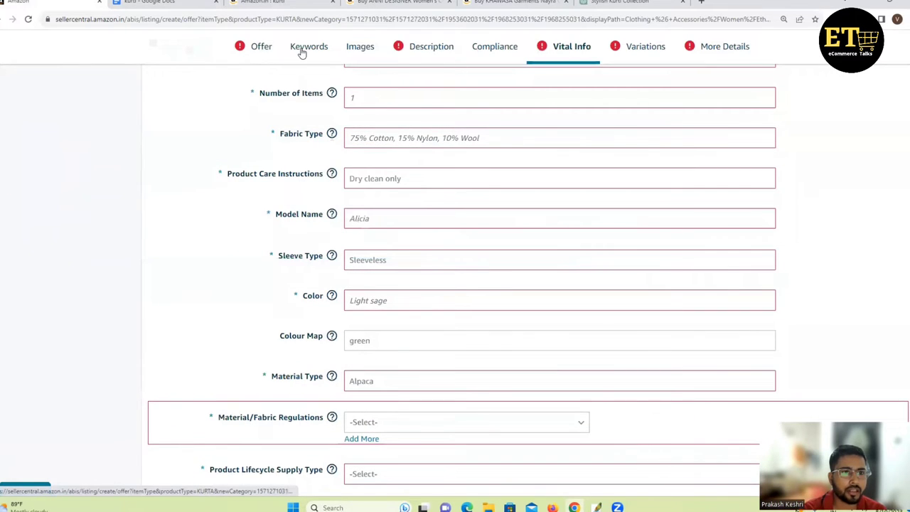
left_click(302, 50)
left_click(369, 75)
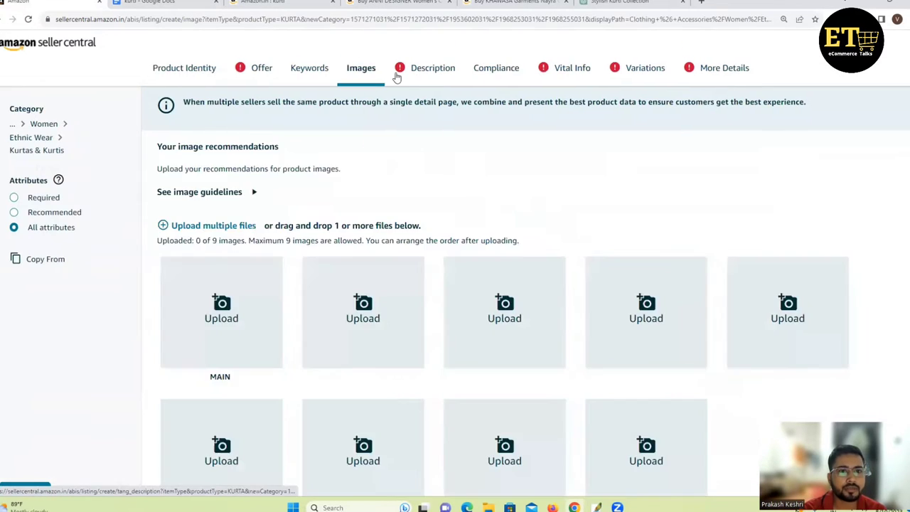
left_click(396, 76)
key("Return")
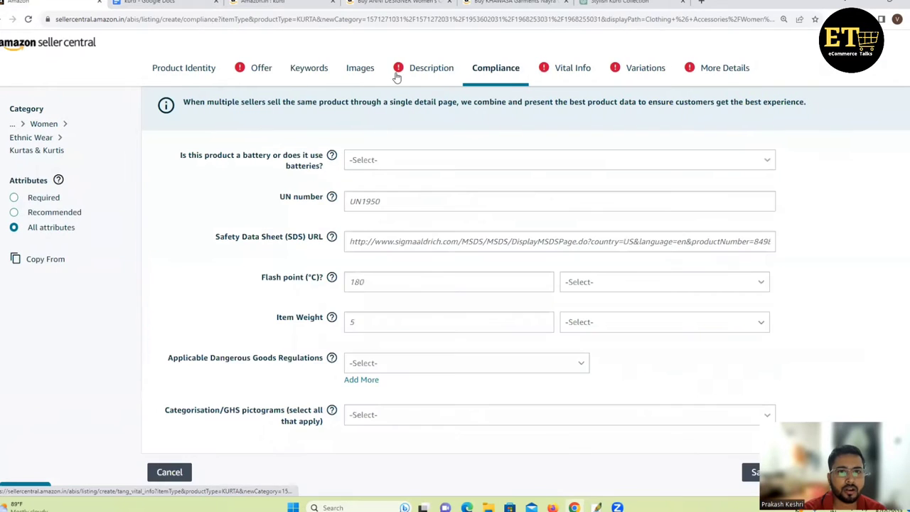
key("Tab")
key("Return")
key("Return")
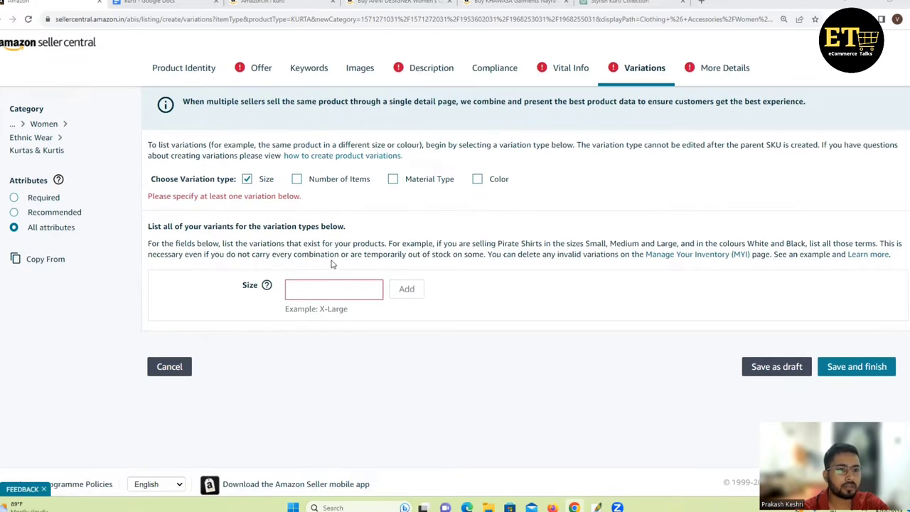
Add Small as a size variant of the kurti
left_click(322, 291)
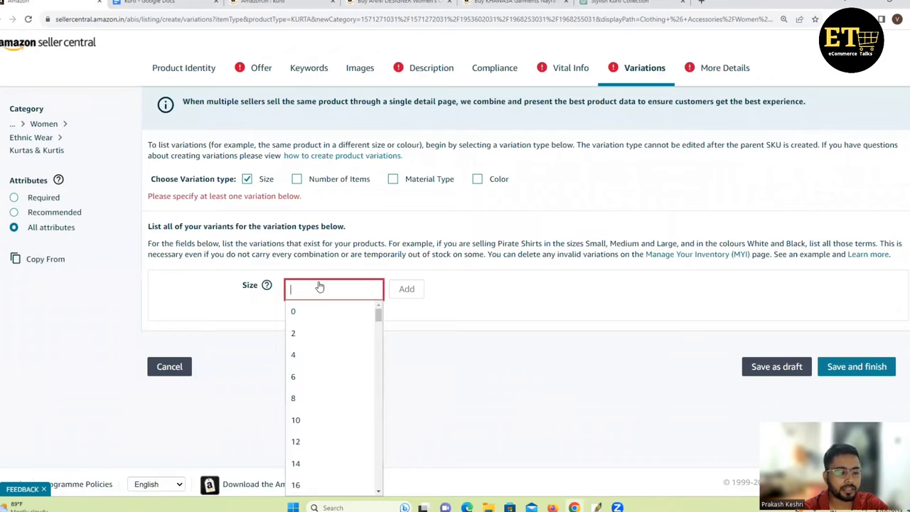
type("s")
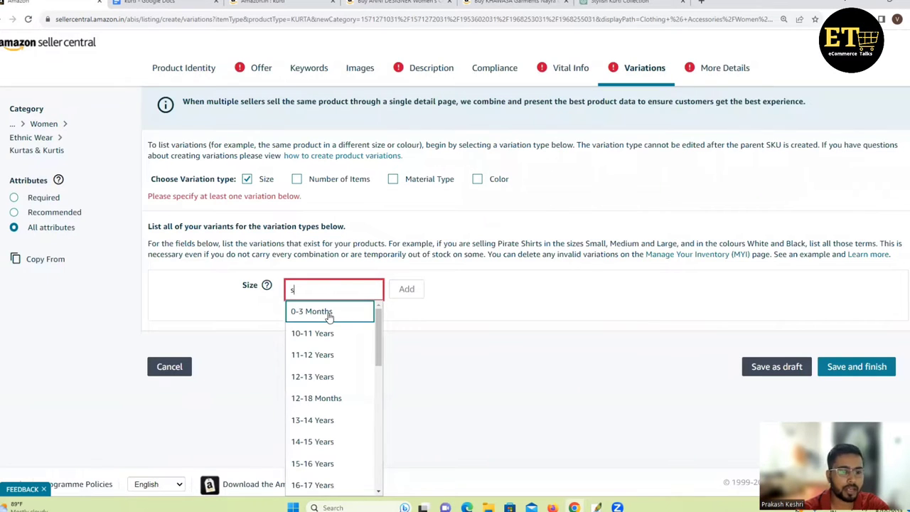
type("m")
left_click(329, 313)
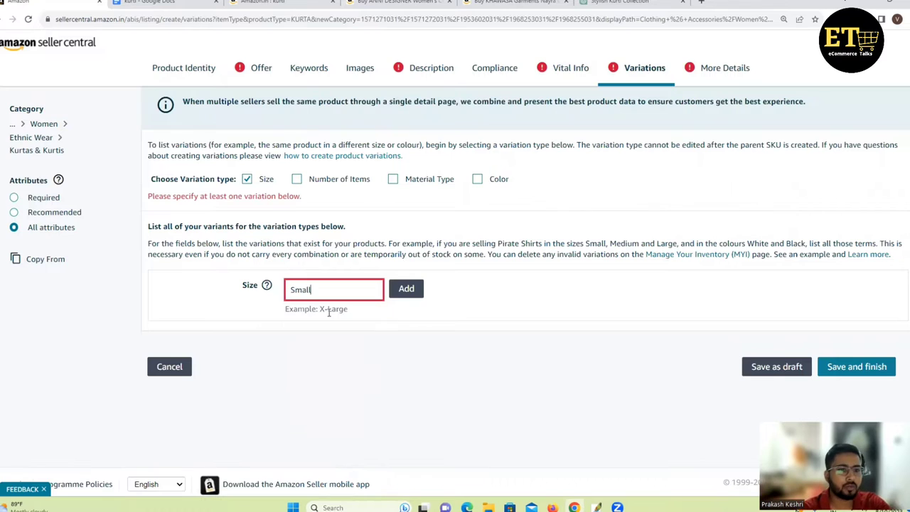
left_click(405, 288)
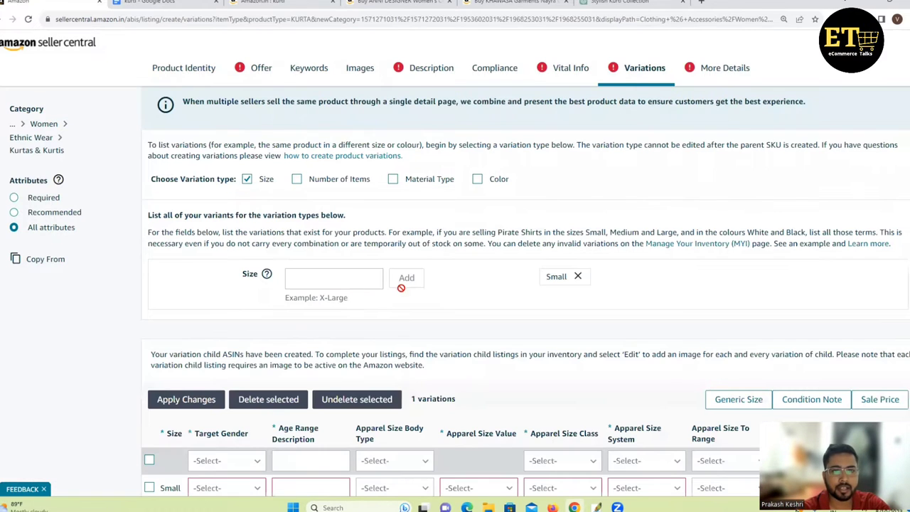
Add Medium and Large as further size variants of the kurti
left_click(341, 281)
type("me")
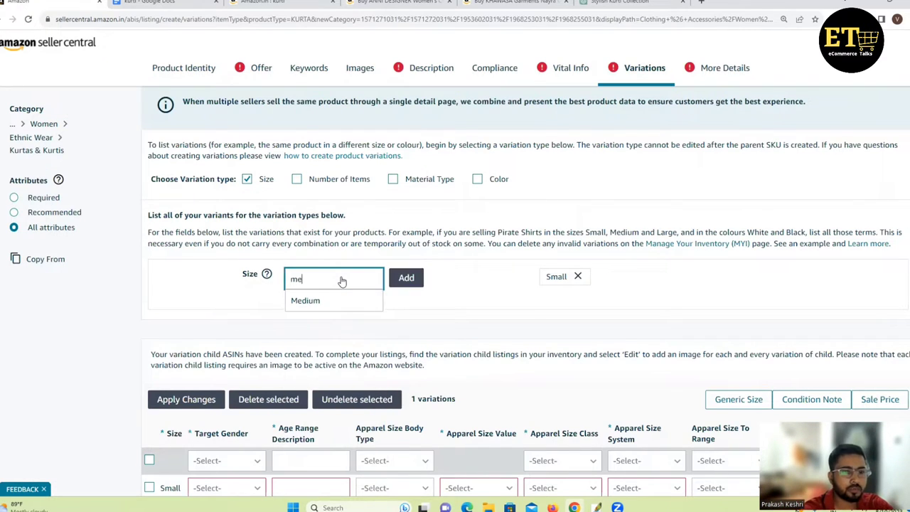
left_click(341, 303)
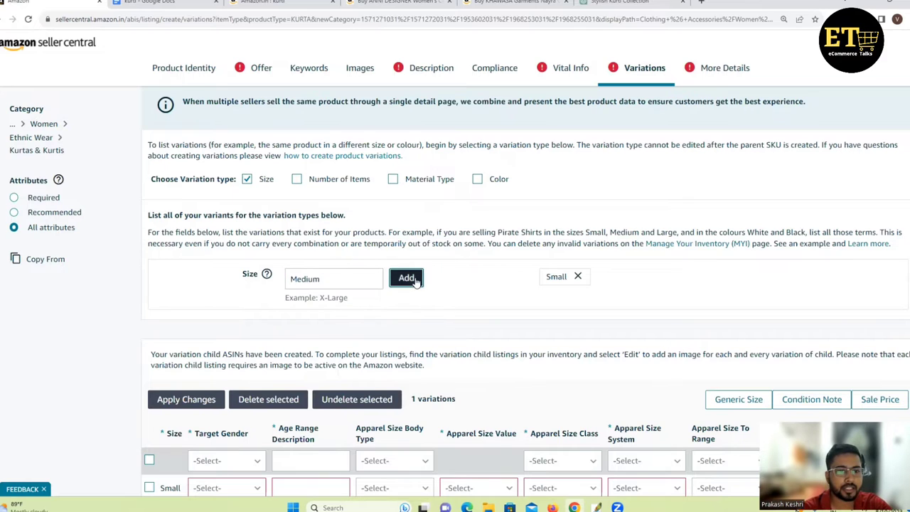
left_click(416, 280)
left_click(361, 281)
type("la")
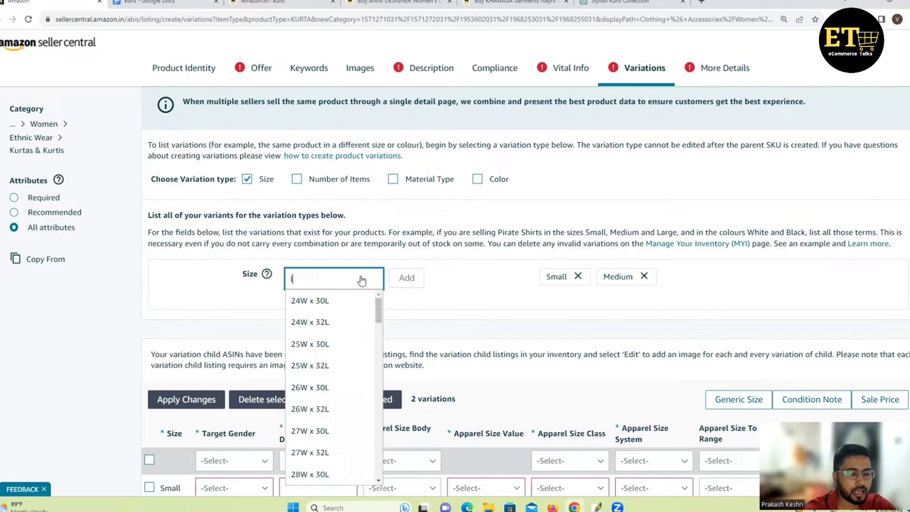
left_click(347, 299)
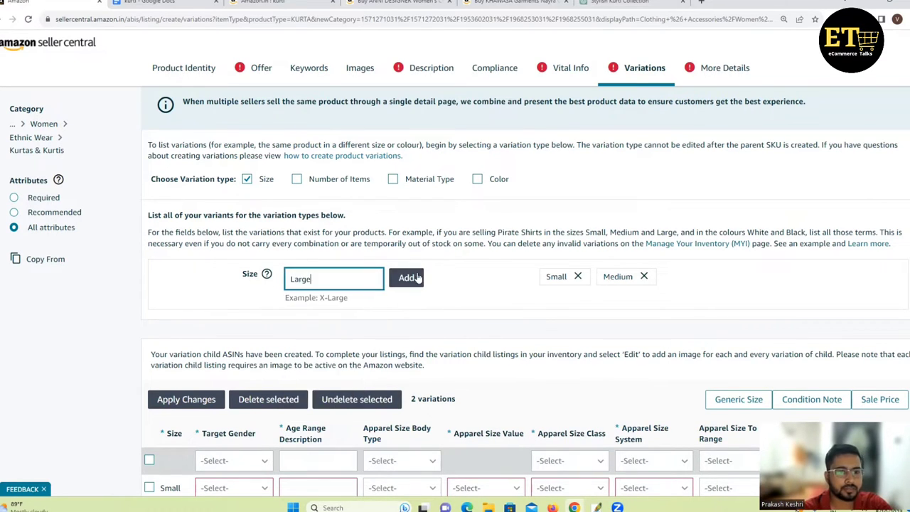
left_click(415, 277)
Add X-Large and XX-Large to the list of size variants
left_click(327, 283)
type("la")
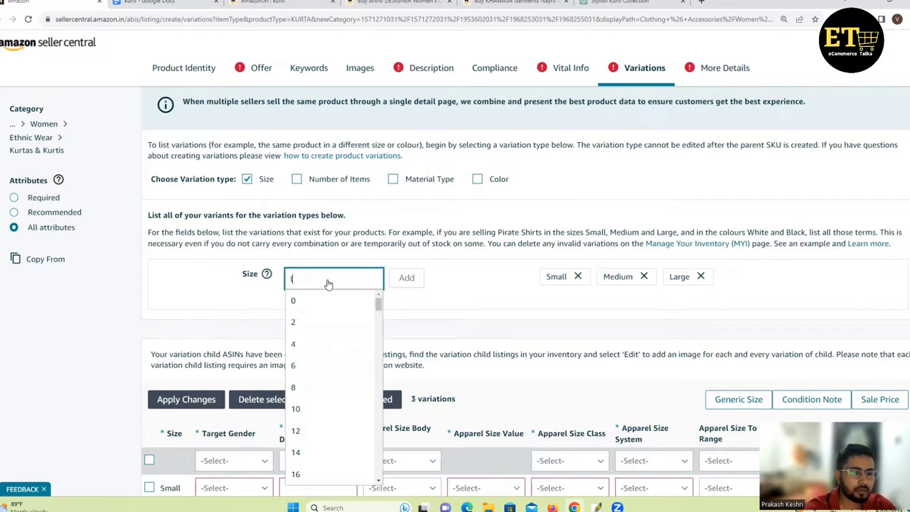
left_click(315, 322)
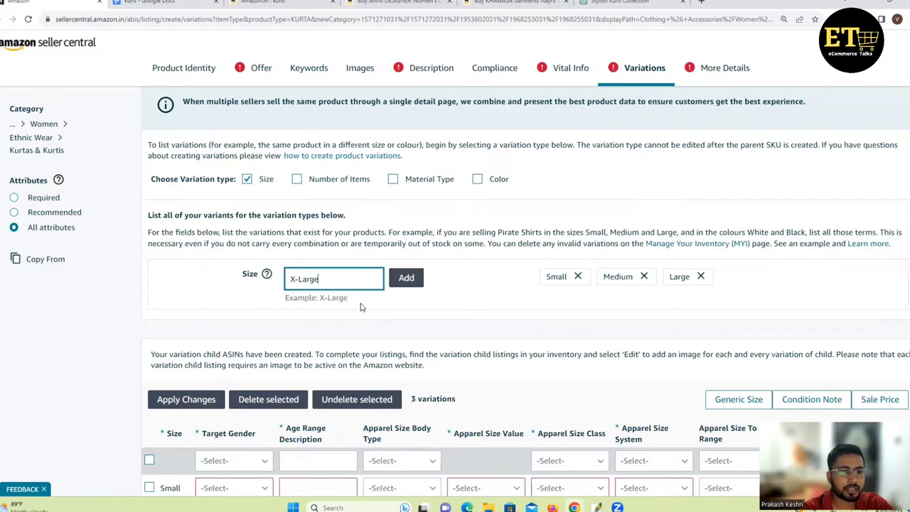
left_click(410, 278)
left_click(297, 279)
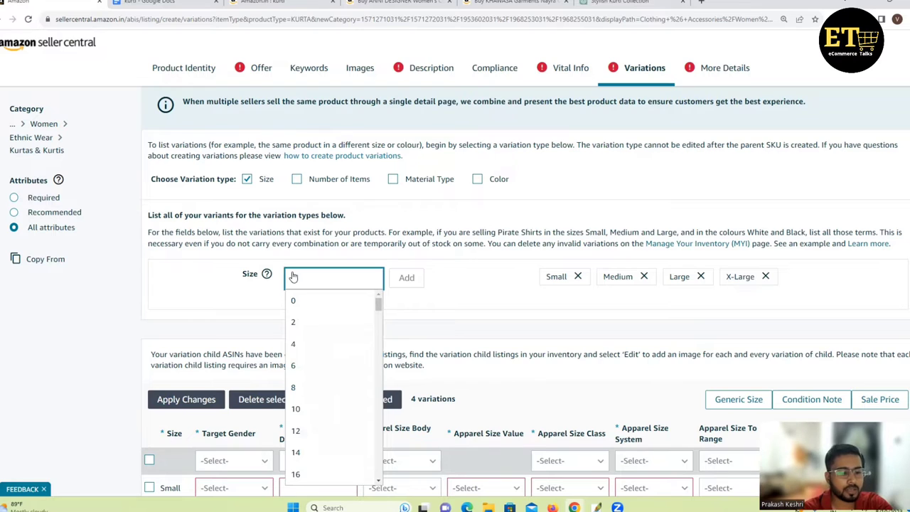
type("xx")
left_click(311, 301)
left_click(406, 278)
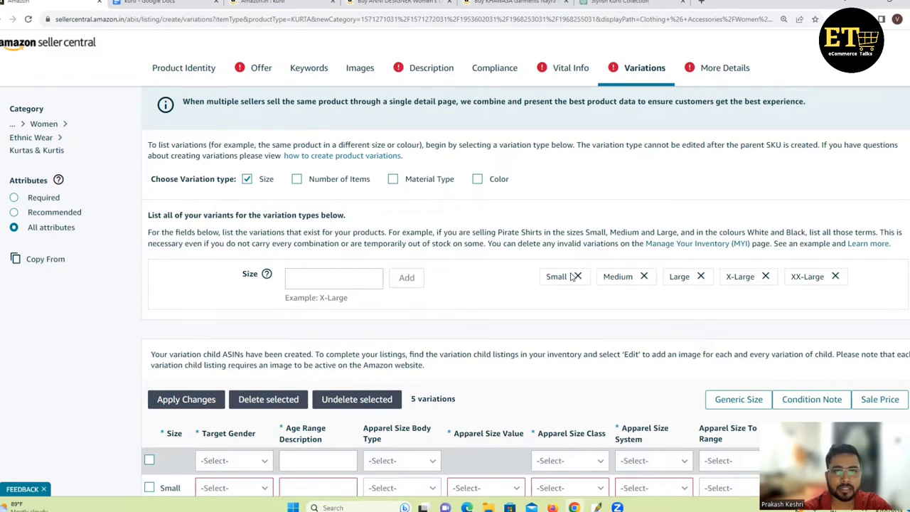
Check the size options on the KHAWASA Garments kurti product page, choosing M and L, and return to the listing's variations
left_click(514, 2)
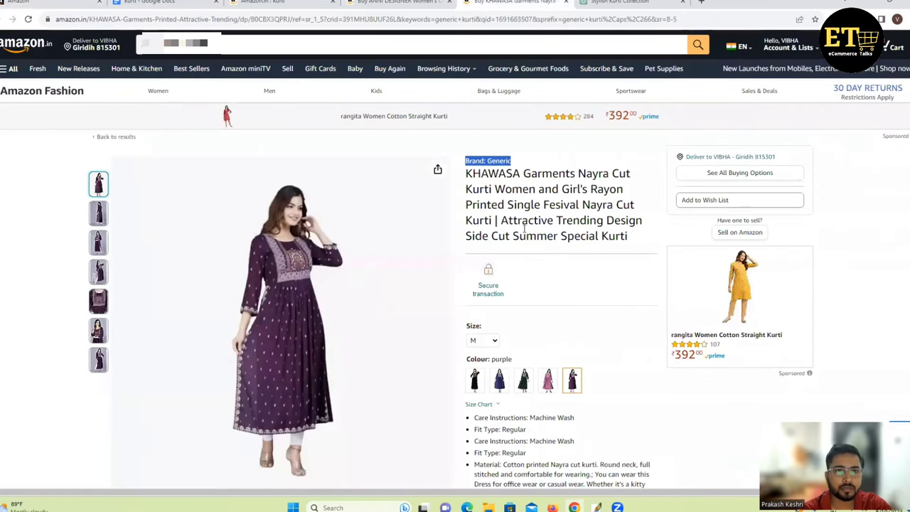
scroll(536, 314, "down", 1)
left_click(485, 243)
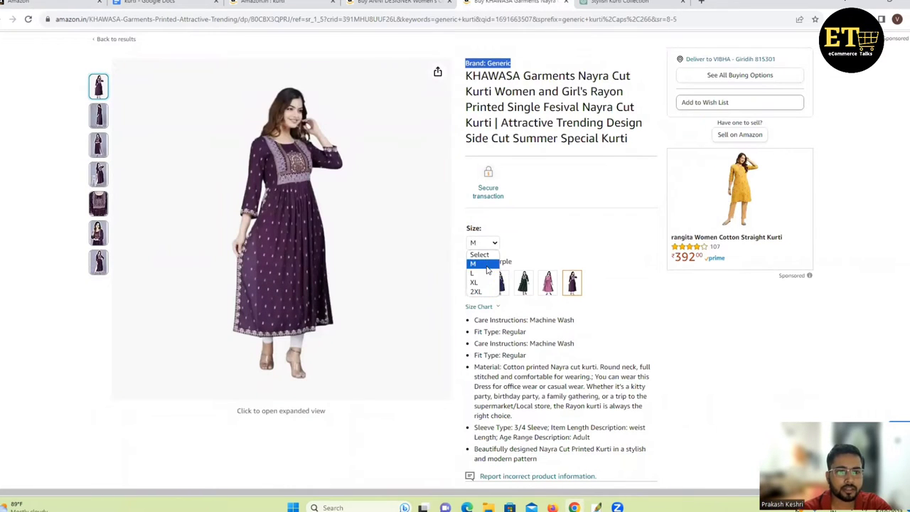
left_click(488, 264)
left_click(489, 244)
left_click(475, 273)
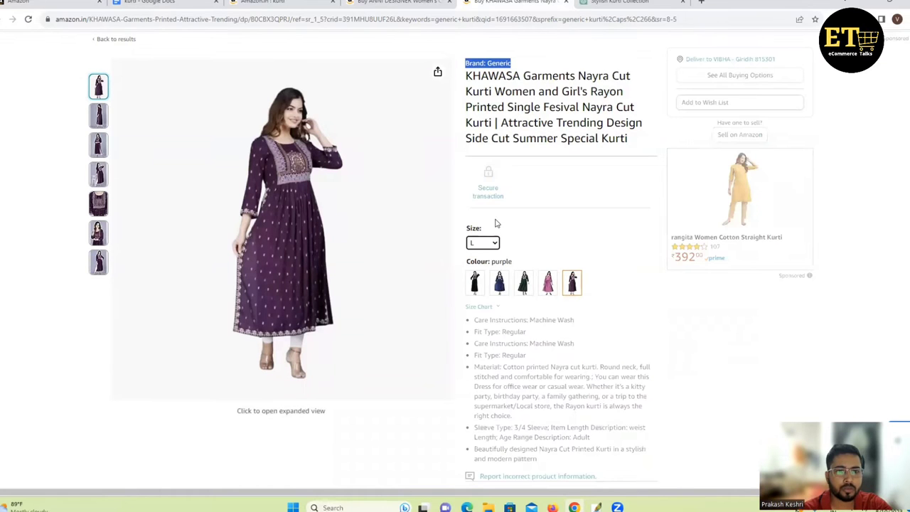
left_click(64, 3)
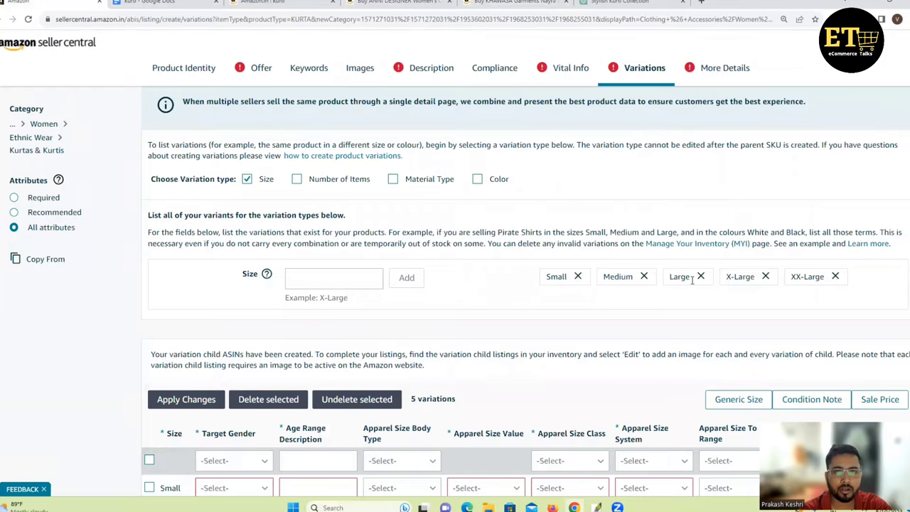
Set Target Gender to Female for each variant in the variations table, from Small to XX-Large
scroll(469, 284, "down", 5)
scroll(340, 369, "up", 3)
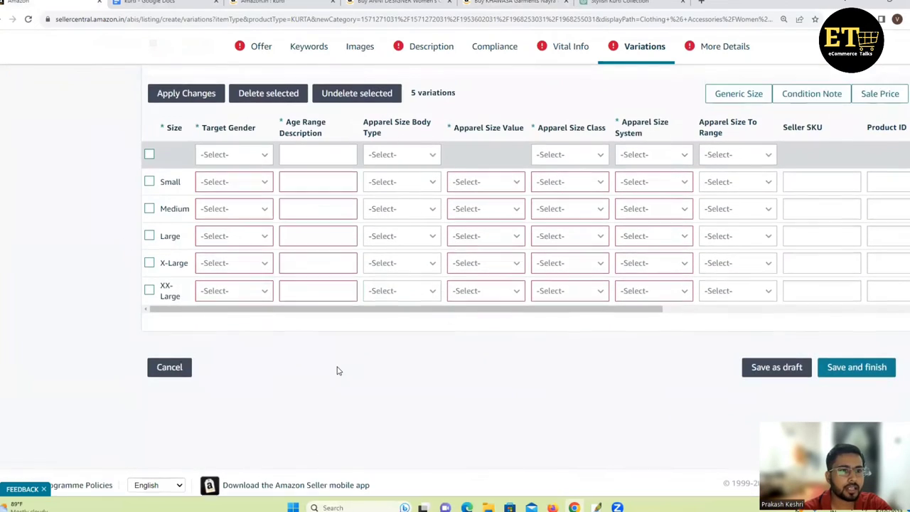
scroll(426, 327, "down", 2)
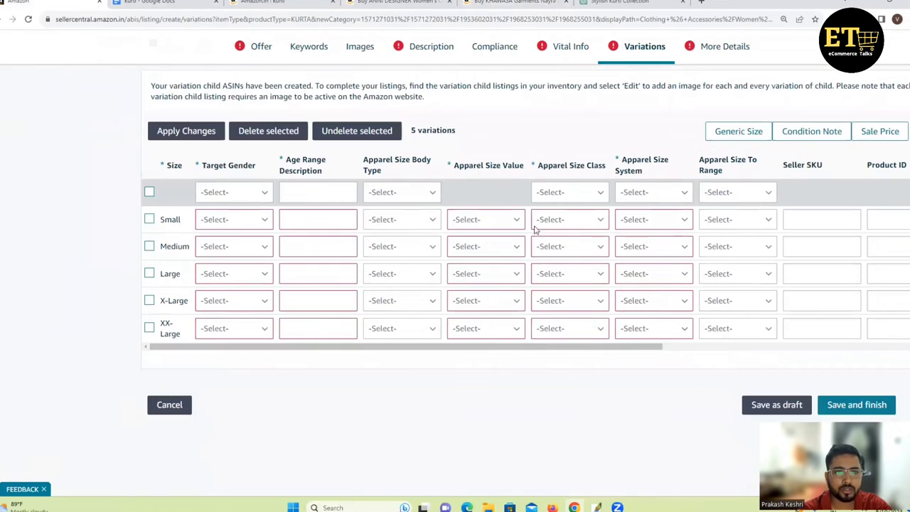
left_click(230, 193)
key("Escape")
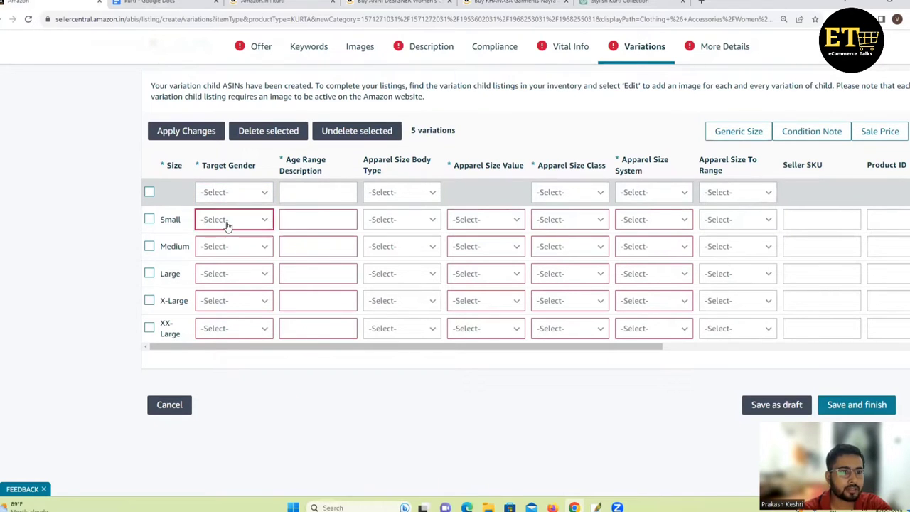
left_click(228, 222)
left_click(229, 265)
left_click(223, 247)
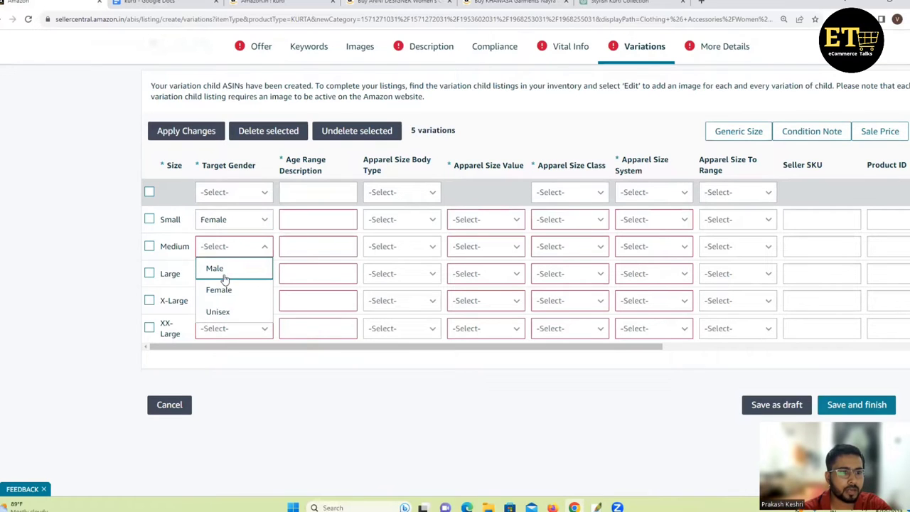
left_click(223, 289)
left_click(219, 274)
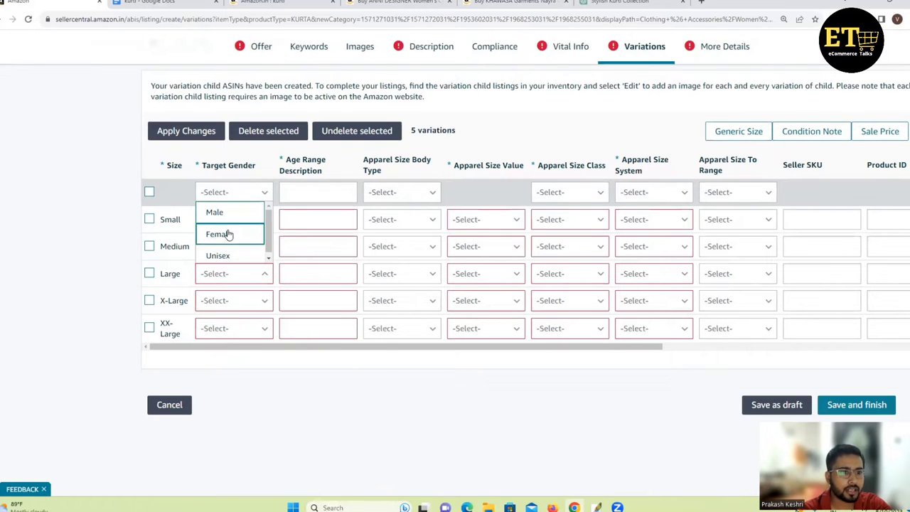
left_click(227, 234)
left_click(224, 301)
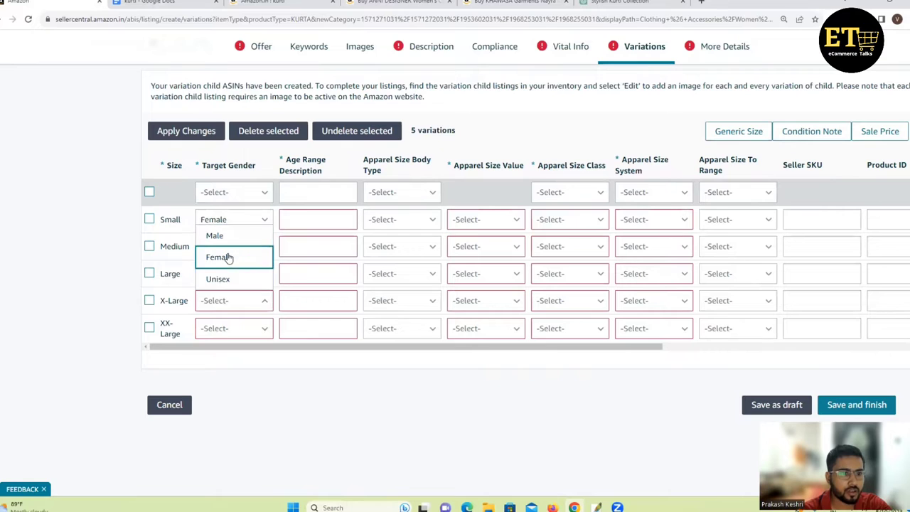
left_click(227, 257)
left_click(227, 328)
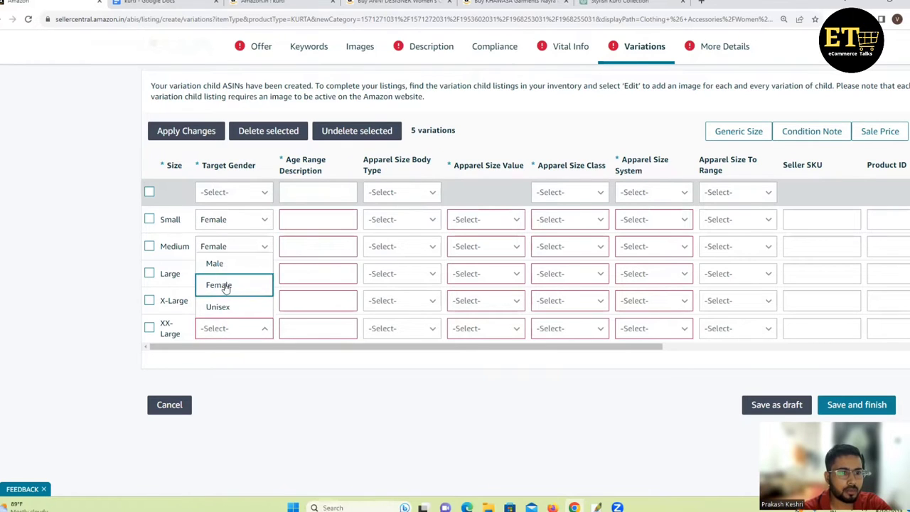
left_click(224, 284)
Select all size variants and apply the Age Range Description Adult and the Apparel Size Body Type Regular to them
left_click(149, 192)
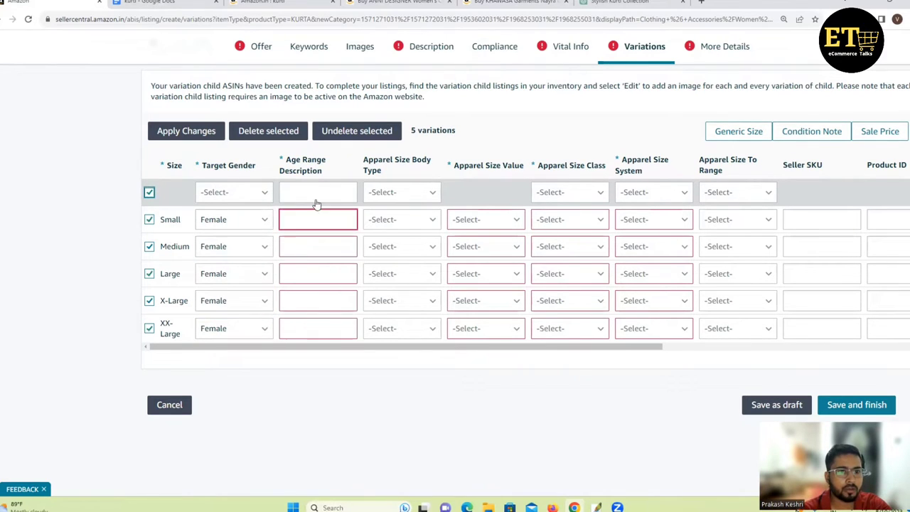
left_click(300, 194)
left_click(305, 221)
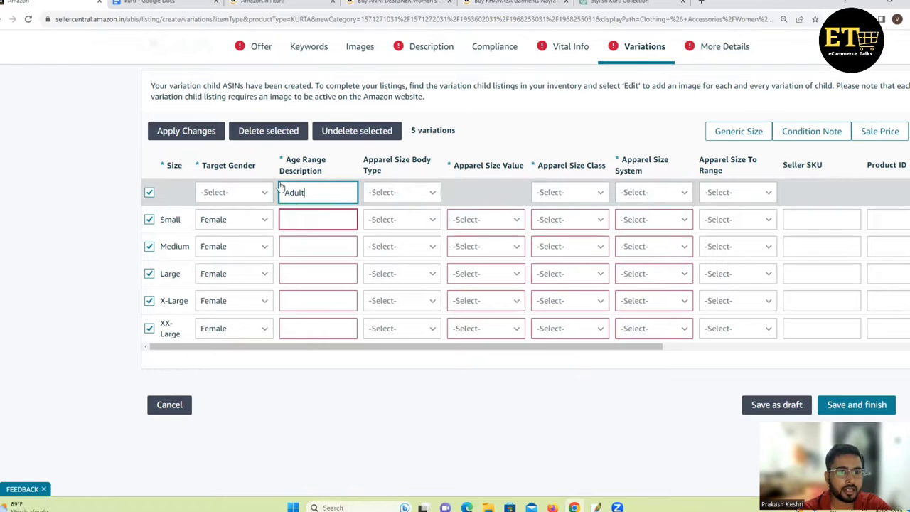
left_click(204, 131)
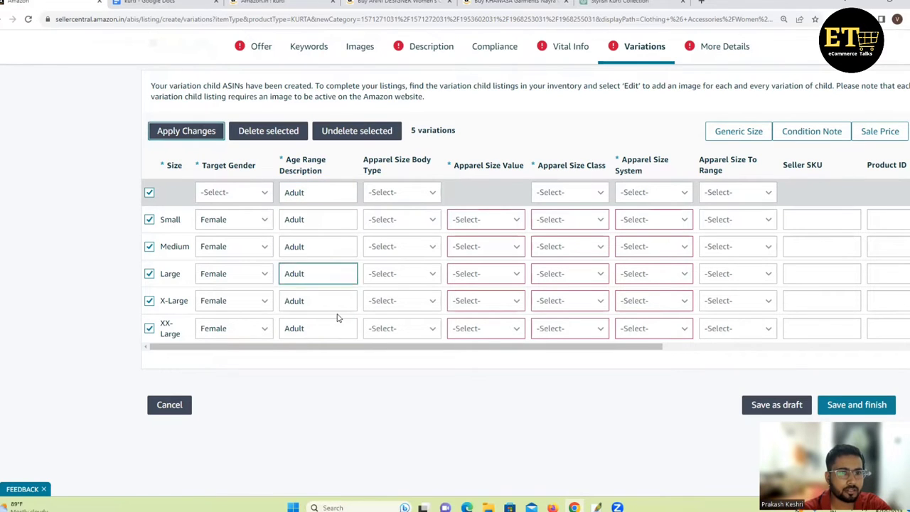
left_click(396, 194)
left_click(403, 214)
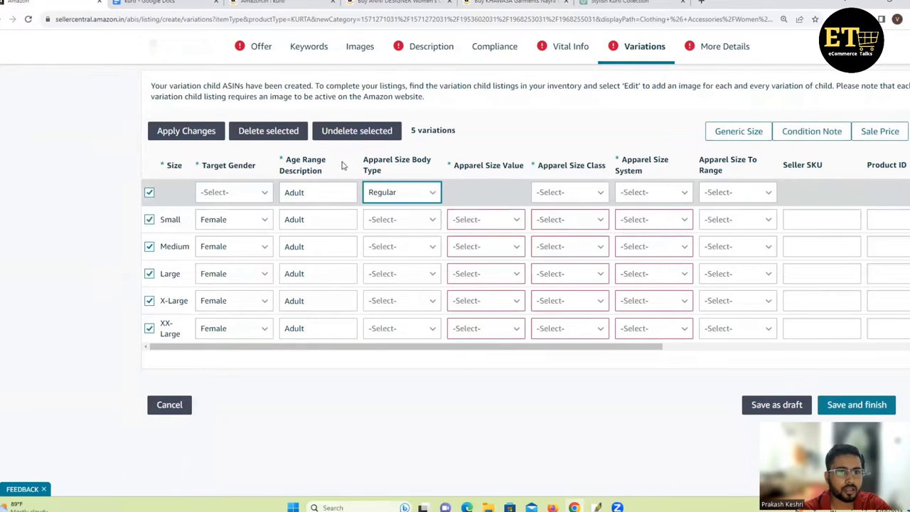
left_click(193, 136)
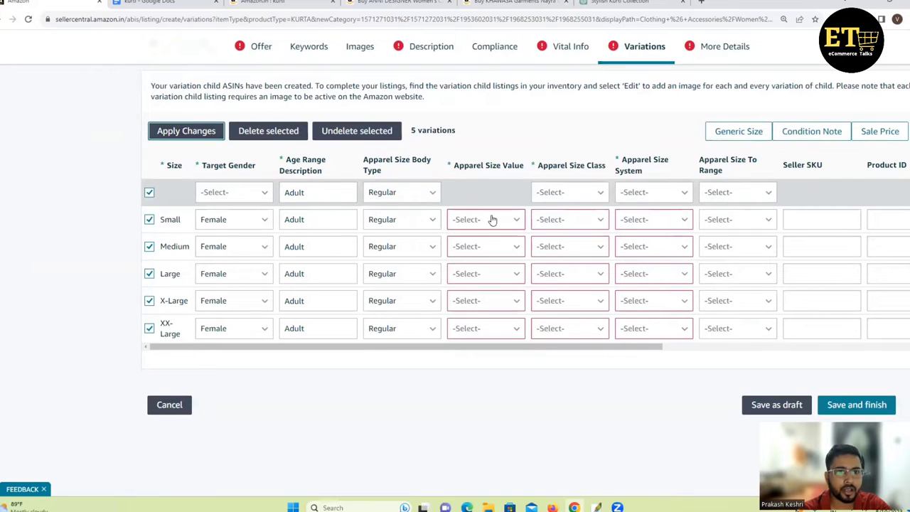
Set the Apparel Size Value to S for Small, M for Medium and L for Large
left_click(492, 220)
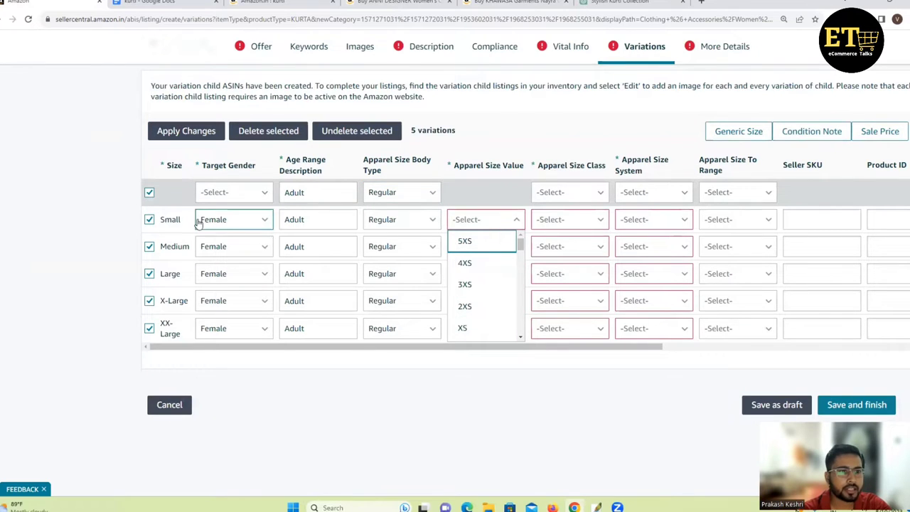
scroll(501, 254, "down", 1)
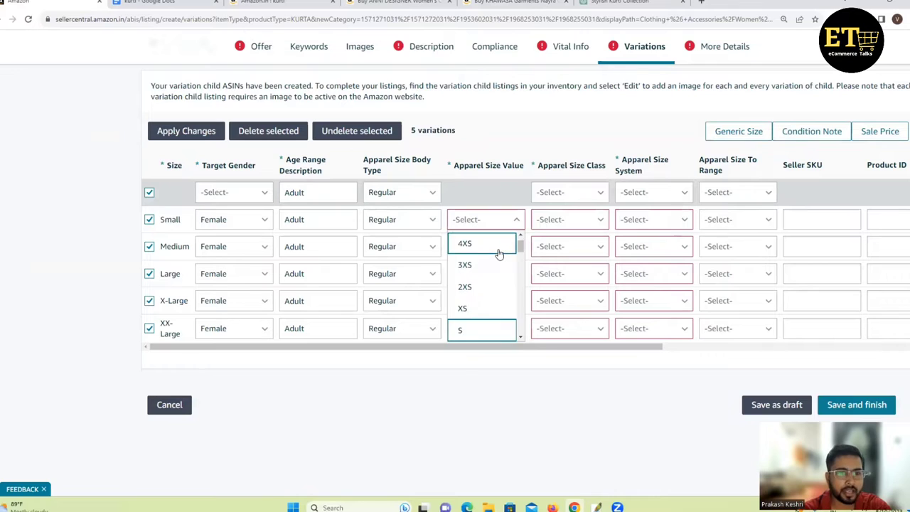
left_click(477, 330)
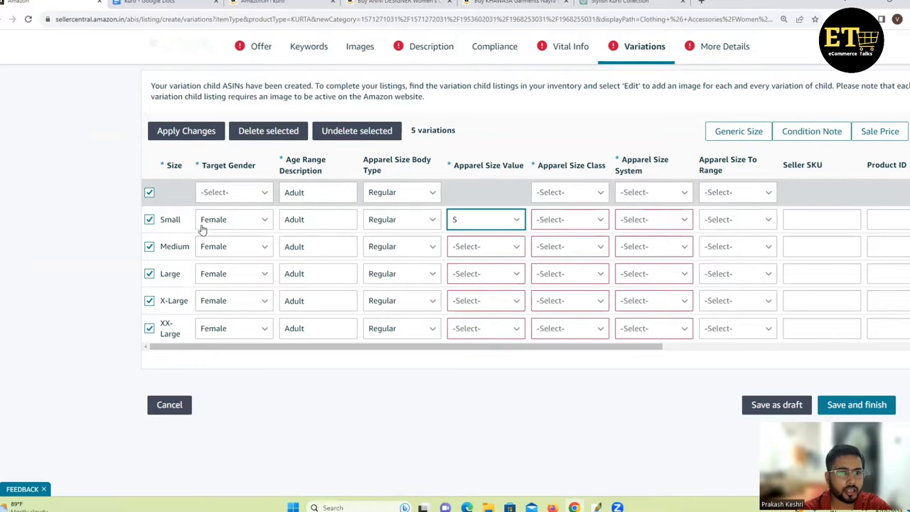
left_click(465, 248)
scroll(464, 270, "down", 2)
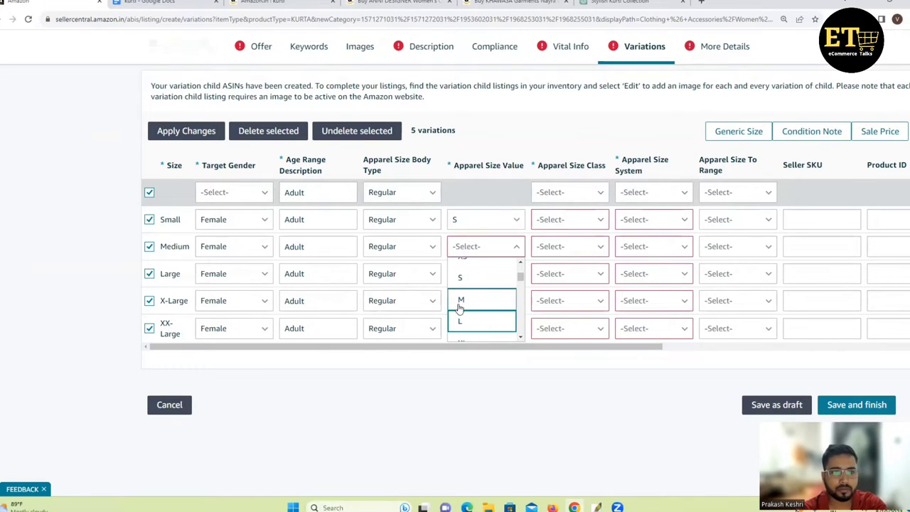
left_click(463, 299)
left_click(488, 276)
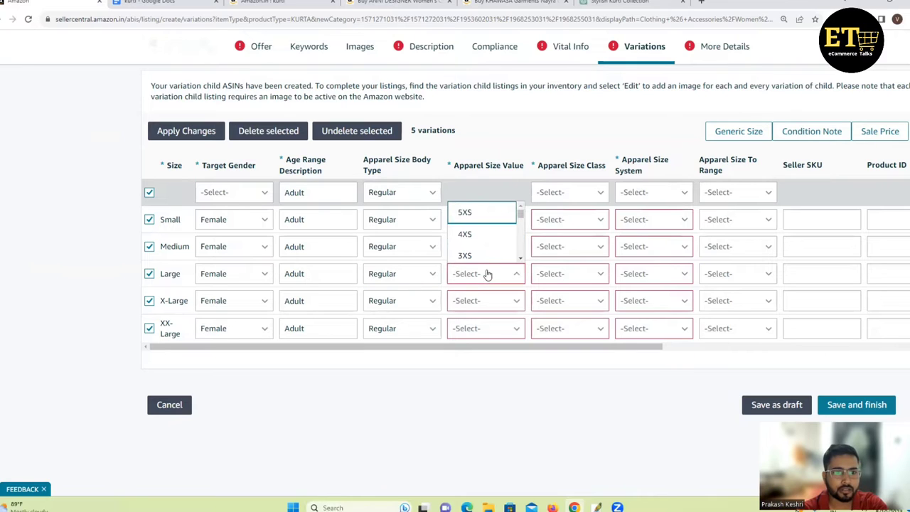
scroll(487, 276, "down", 2)
left_click(473, 233)
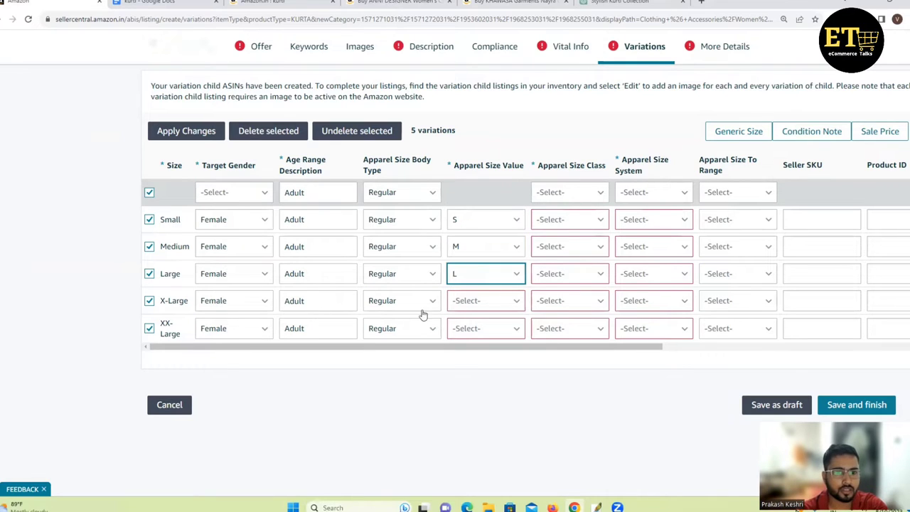
Set the Apparel Size Value to XL for the X-Large variant and 2XS for the XX-Large variant
left_click(483, 302)
scroll(480, 288, "down", 1)
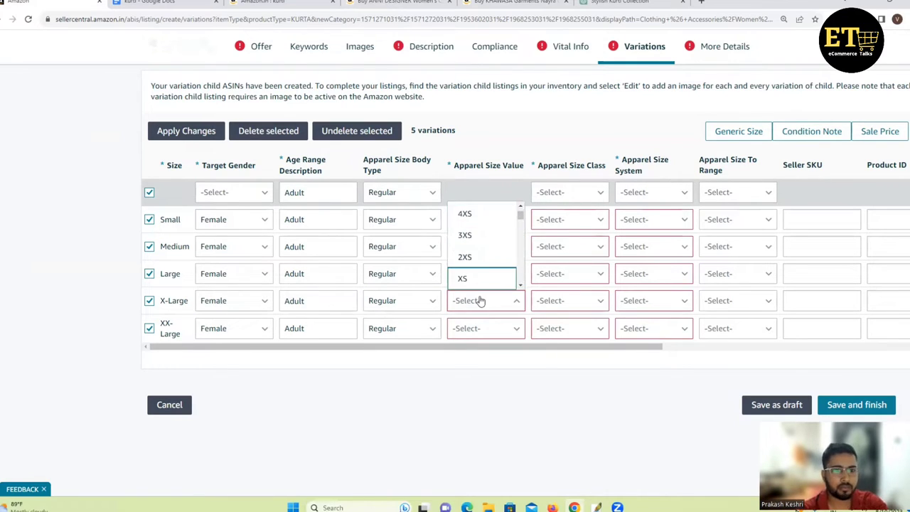
scroll(481, 278, "down", 2)
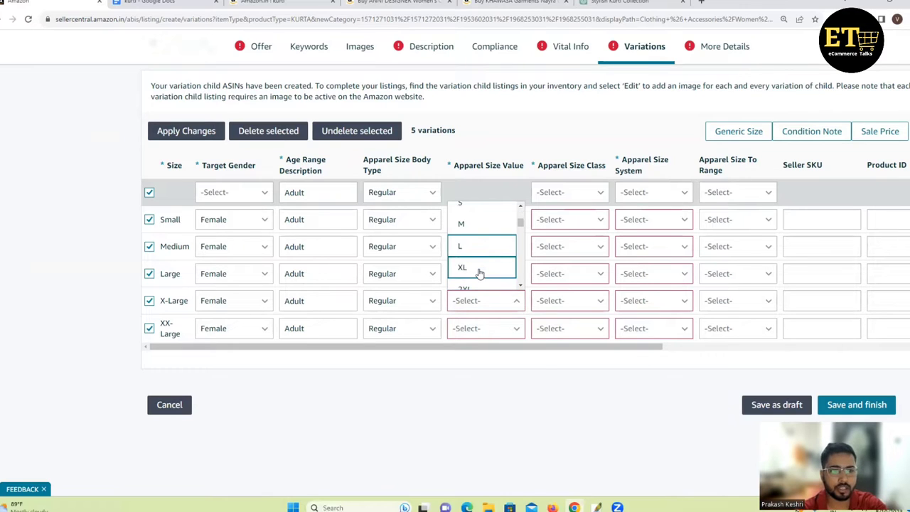
left_click(480, 274)
left_click(481, 330)
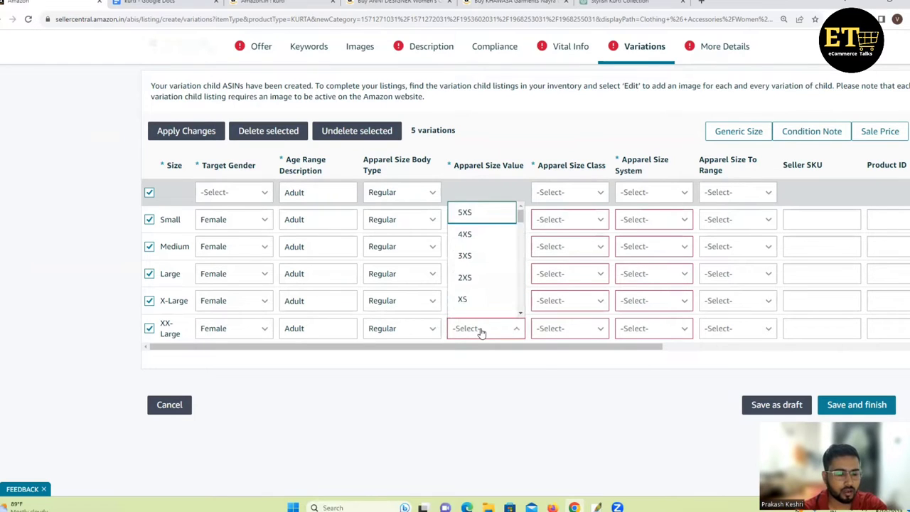
left_click(484, 278)
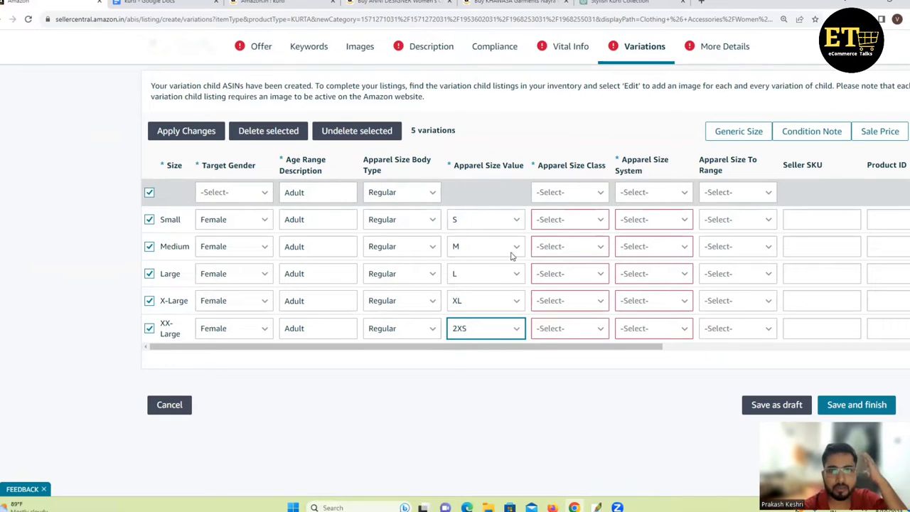
Apply the Apparel Size Class Alpha and the Apparel Size System IN to all selected size variants
left_click(591, 193)
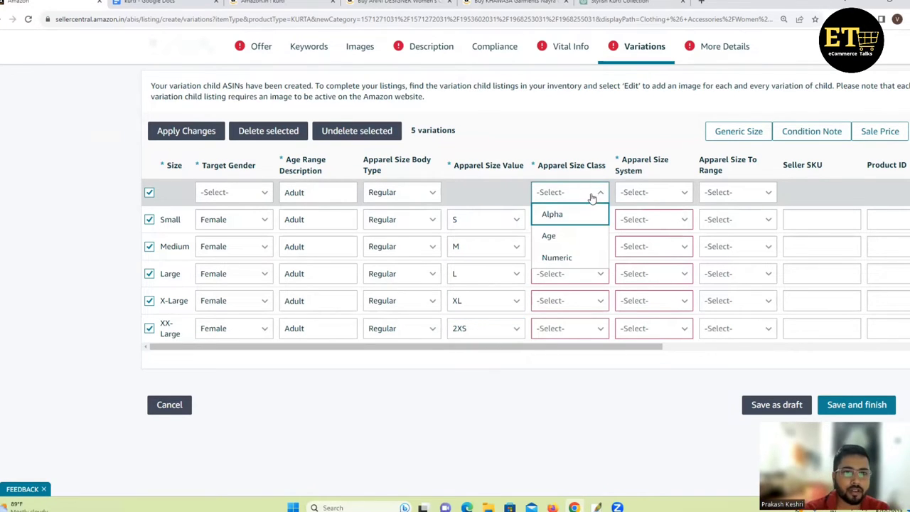
left_click(578, 213)
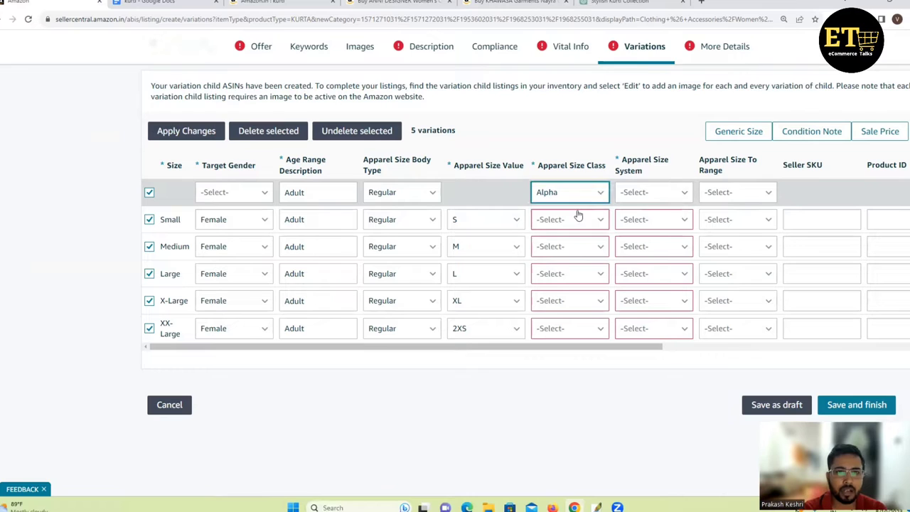
left_click(179, 132)
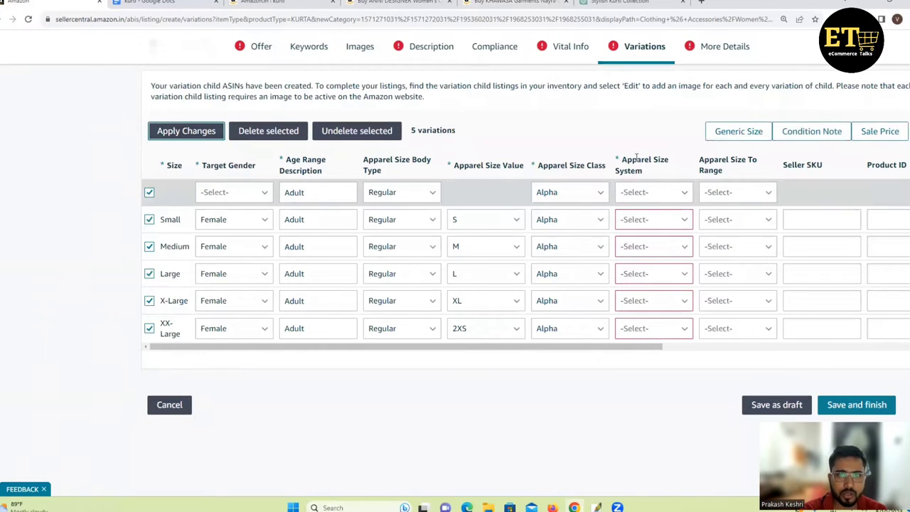
left_click(650, 192)
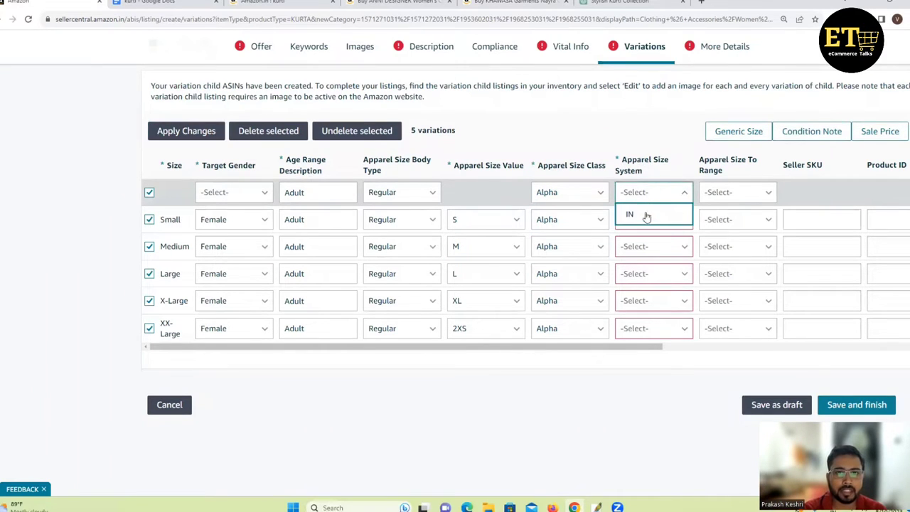
left_click(640, 214)
left_click(204, 137)
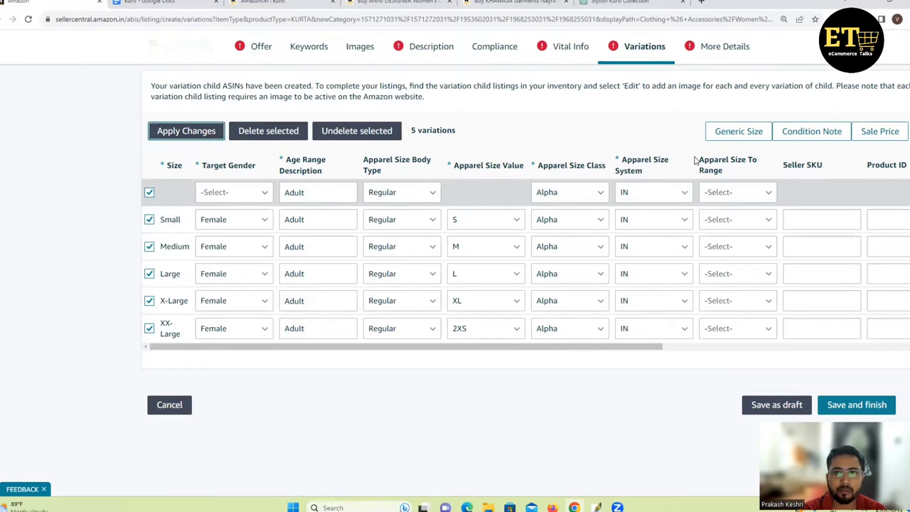
Set the Seller SKU to KURTI-S for the Small variant and KURTI-M for the Medium variant
left_click_drag(696, 161, 724, 173)
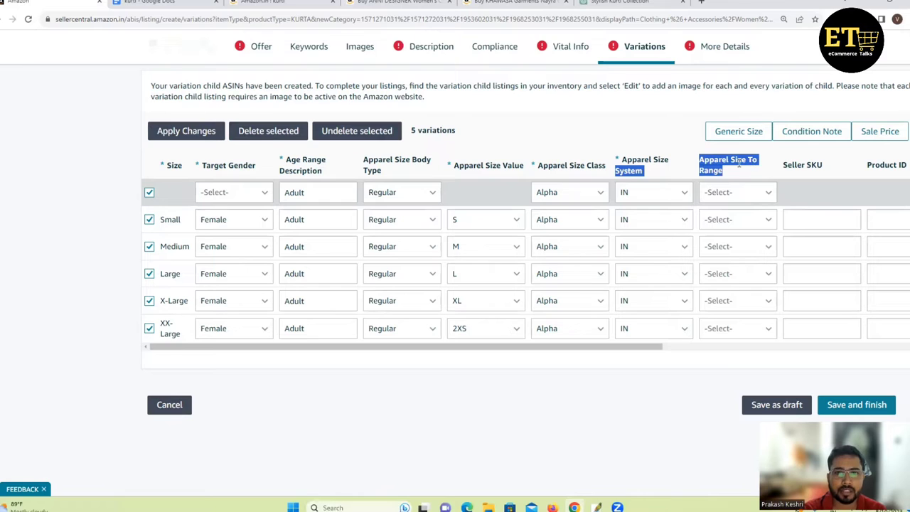
left_click_drag(654, 349, 760, 349)
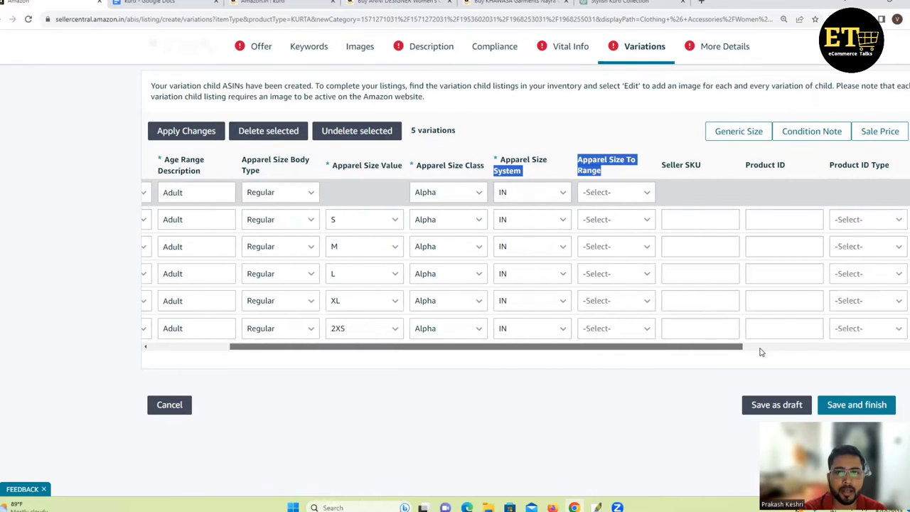
left_click(656, 219)
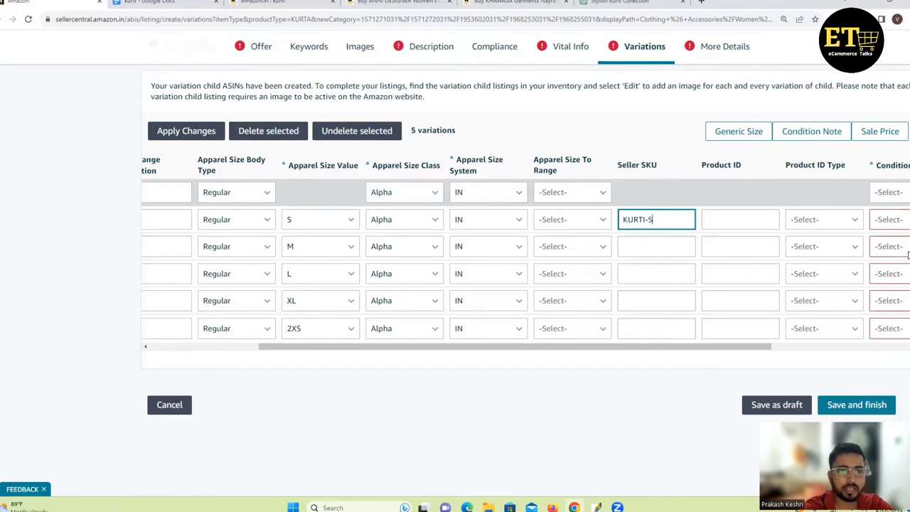
key("ctrl+a")
key("ctrl+c")
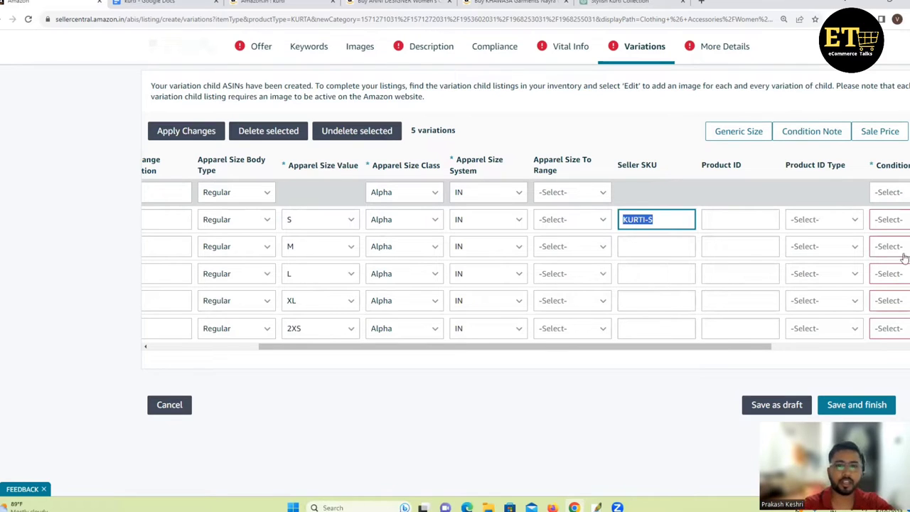
left_click(661, 247)
key("ctrl+v")
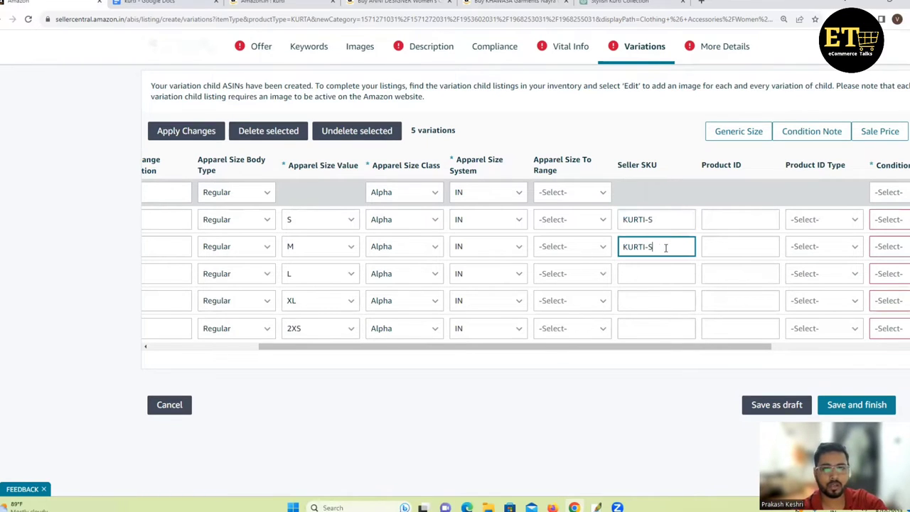
Set the Seller SKU to KURTI-L for Large, KURTI-XL for X-Large and KURTI-2XL for XX-Large
left_click(650, 281)
key("ctrl+v")
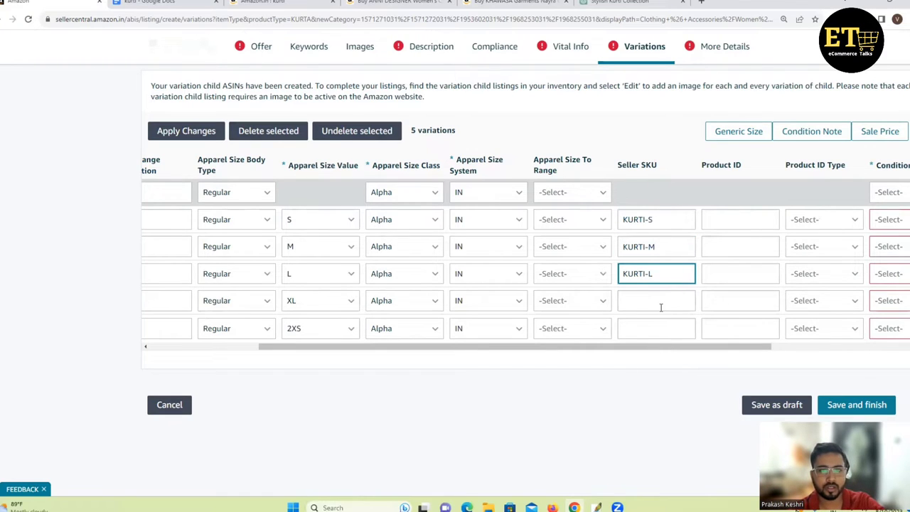
left_click(658, 301)
key("ctrl+v")
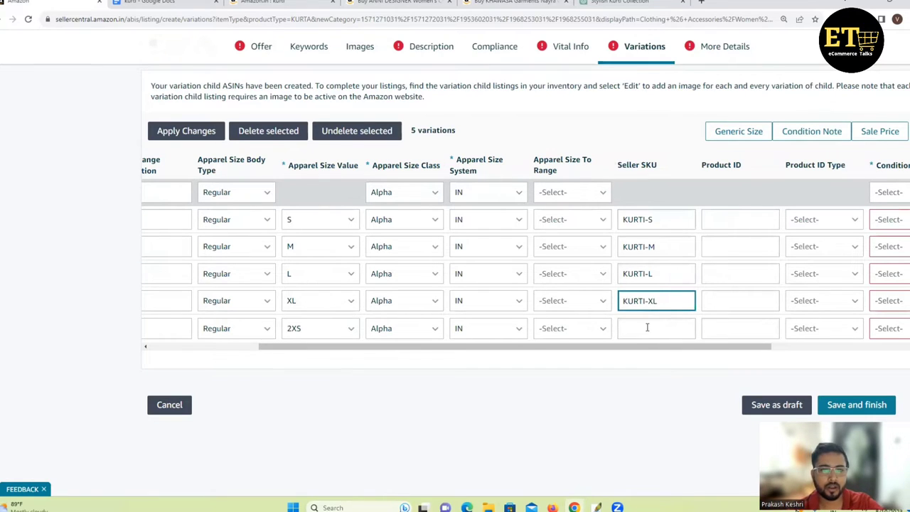
left_click(647, 327)
key("ctrl+v")
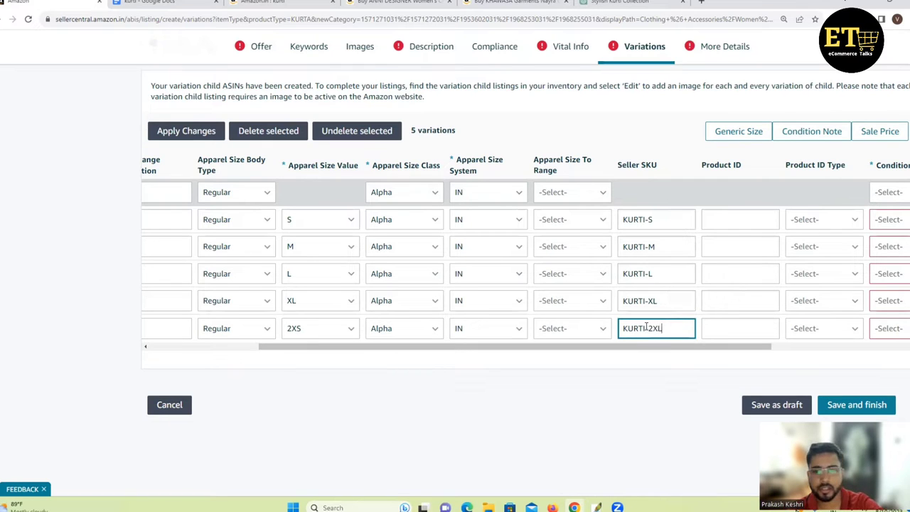
Set the Product ID Type to GTIN for each variant from Small to XX-Large
left_click(818, 227)
left_click(815, 247)
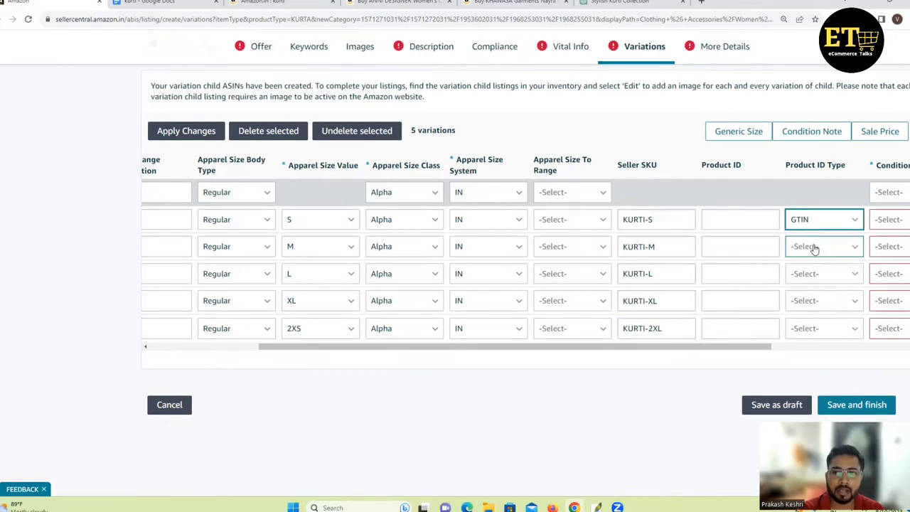
left_click(815, 248)
left_click(809, 266)
left_click(807, 273)
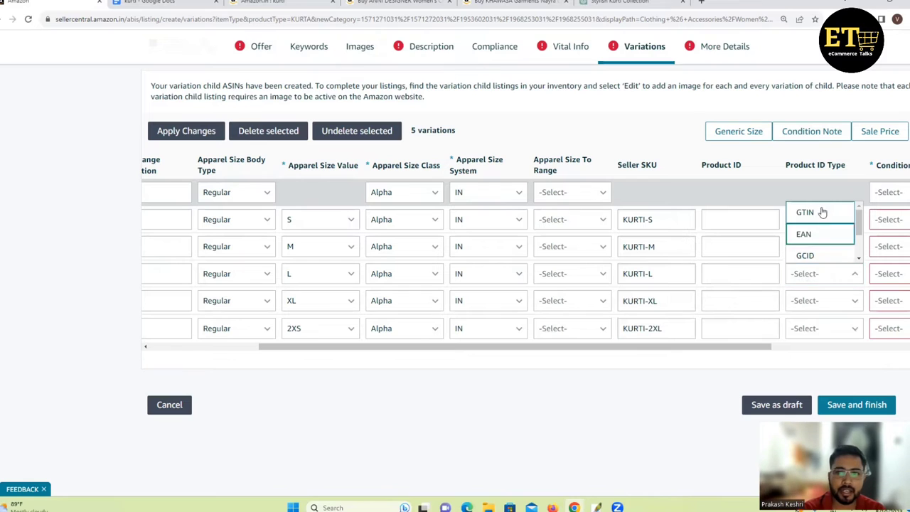
left_click(822, 212)
left_click(818, 300)
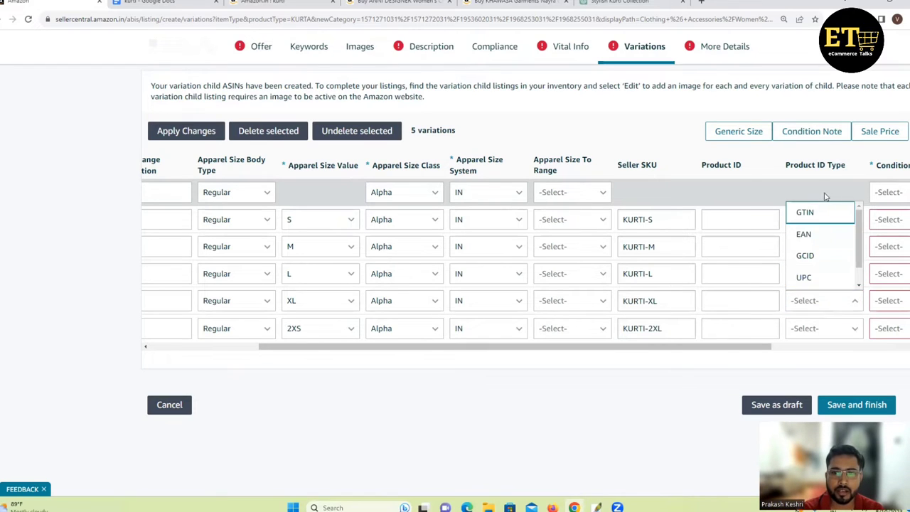
left_click(817, 213)
left_click(825, 325)
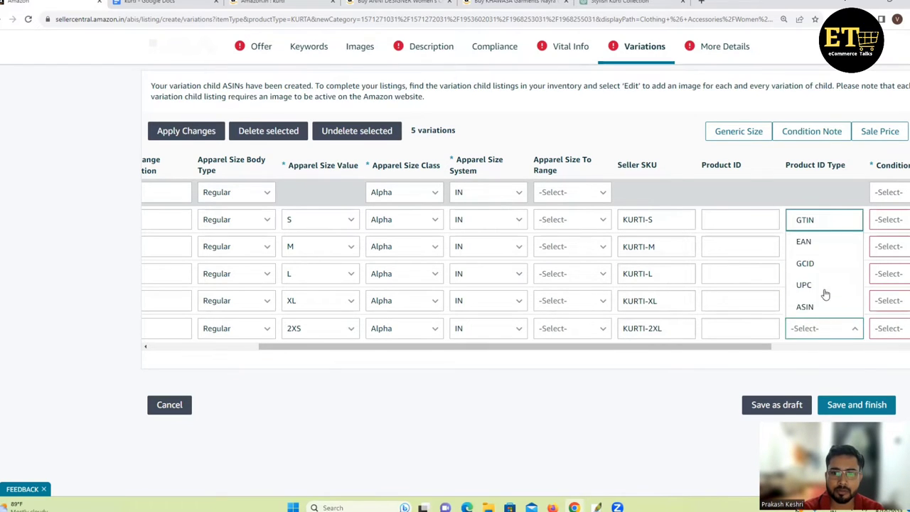
left_click(818, 220)
Apply the condition New to all selected size variants
left_click_drag(711, 348, 860, 362)
left_click(707, 194)
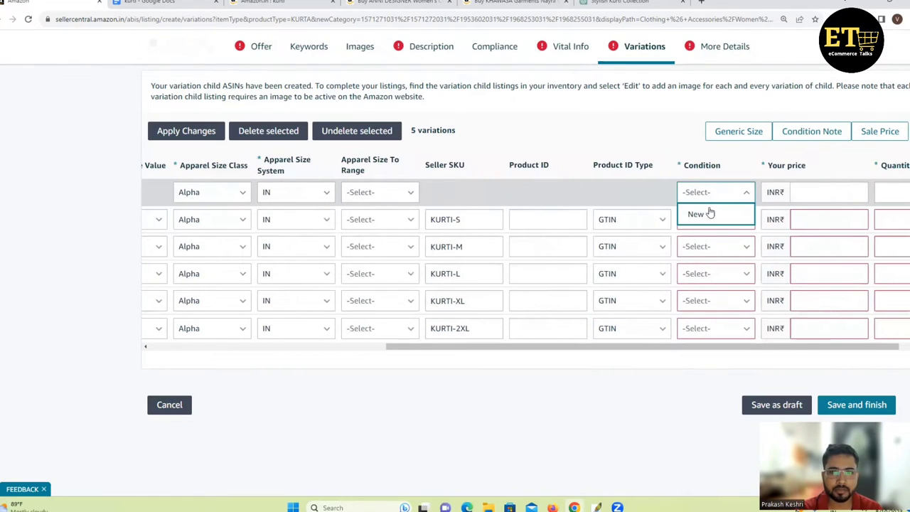
left_click(700, 213)
left_click(192, 132)
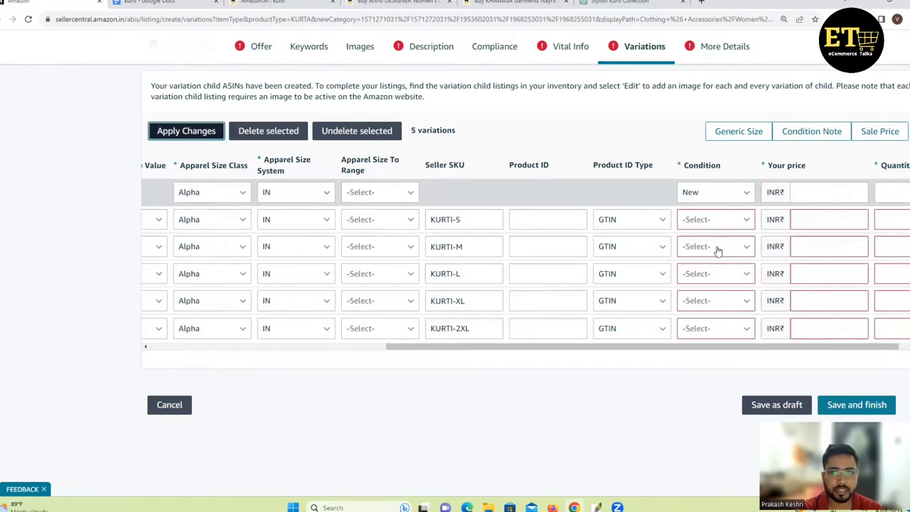
Enter 190 as Your price in the bulk-edit row above the variants
left_click(819, 193)
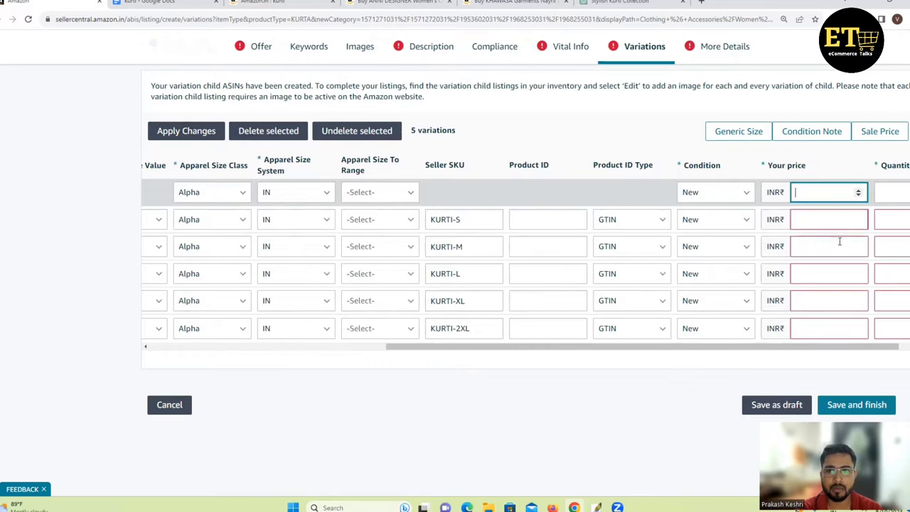
type("1")
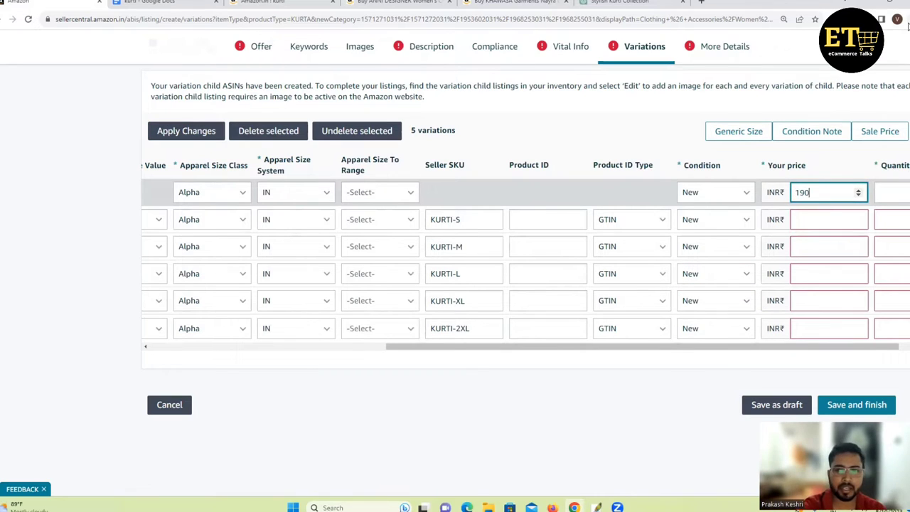
type("90")
Set Your price to 190 for the Small variant and 210 for Medium, Large, X-Large and XX-Large
left_click(830, 220)
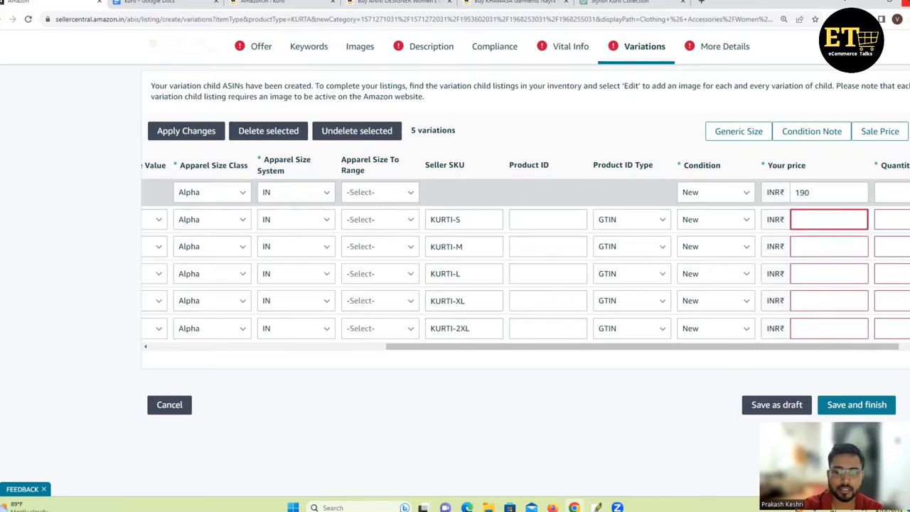
type("190")
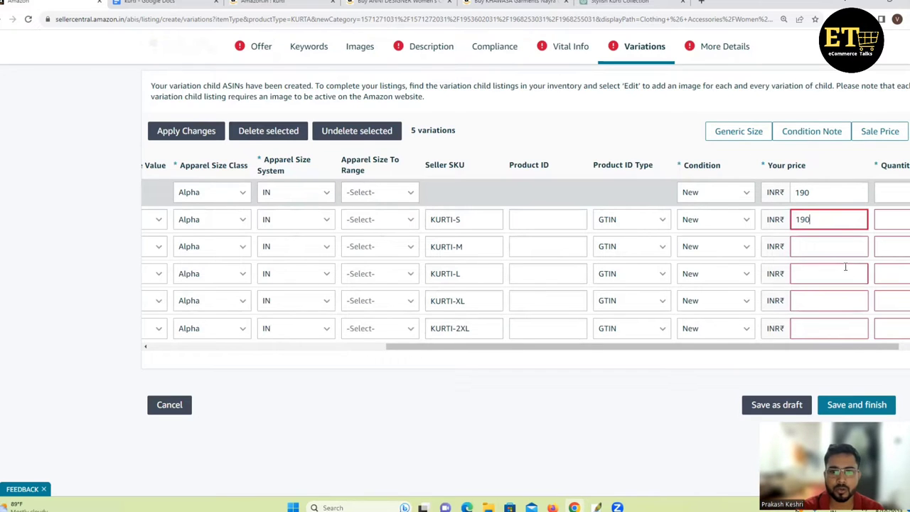
left_click(837, 246)
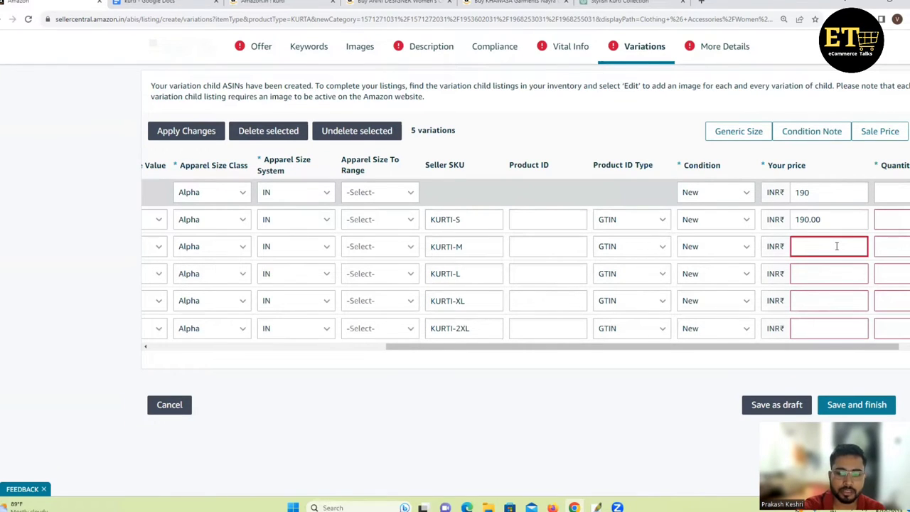
left_click(822, 280)
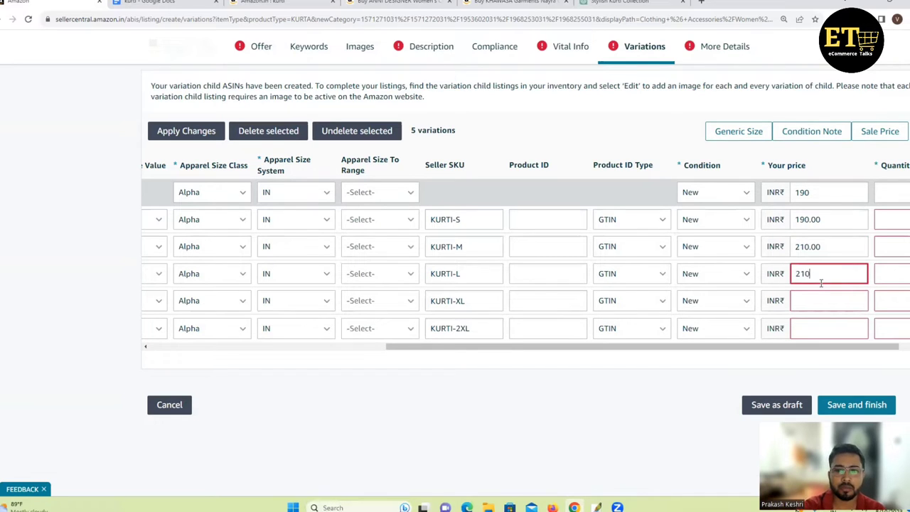
left_click(823, 302)
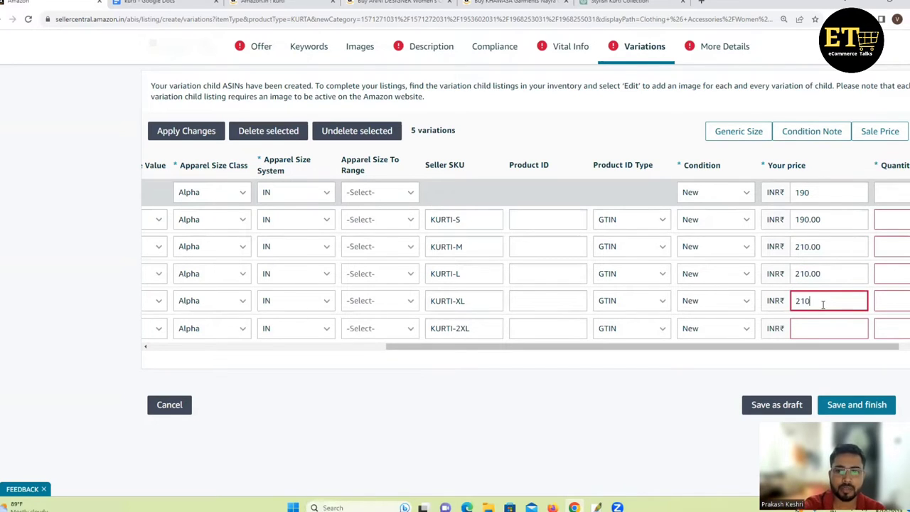
left_click(821, 329)
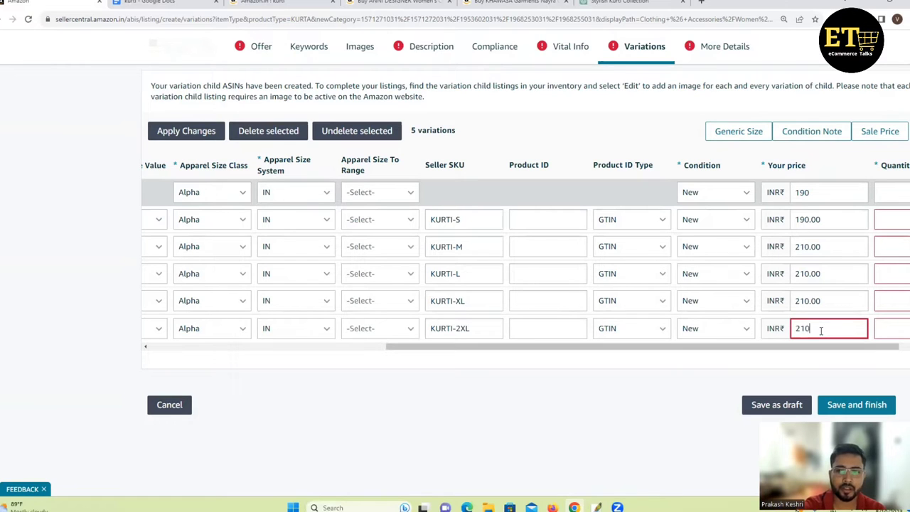
Enter a bulk quantity of 12 and apply it with the bulk price of 190 to all variants
left_click_drag(768, 347, 779, 347)
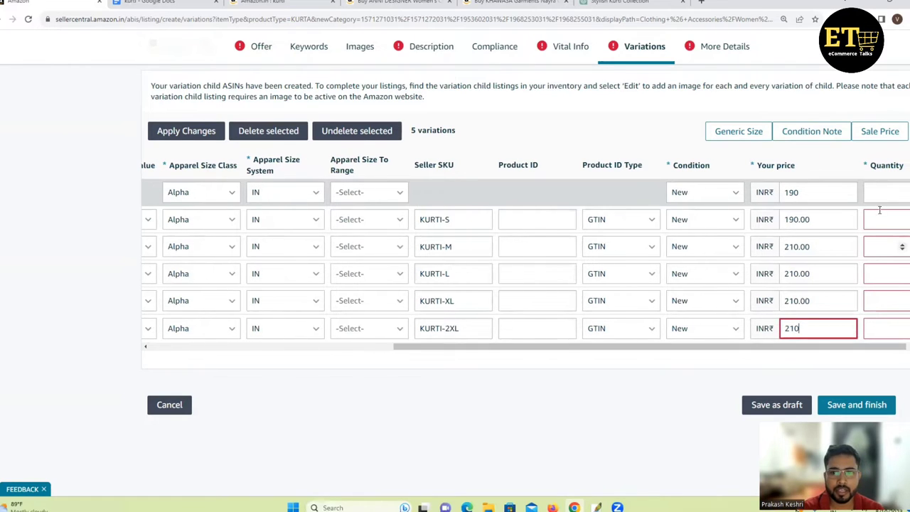
left_click(882, 193)
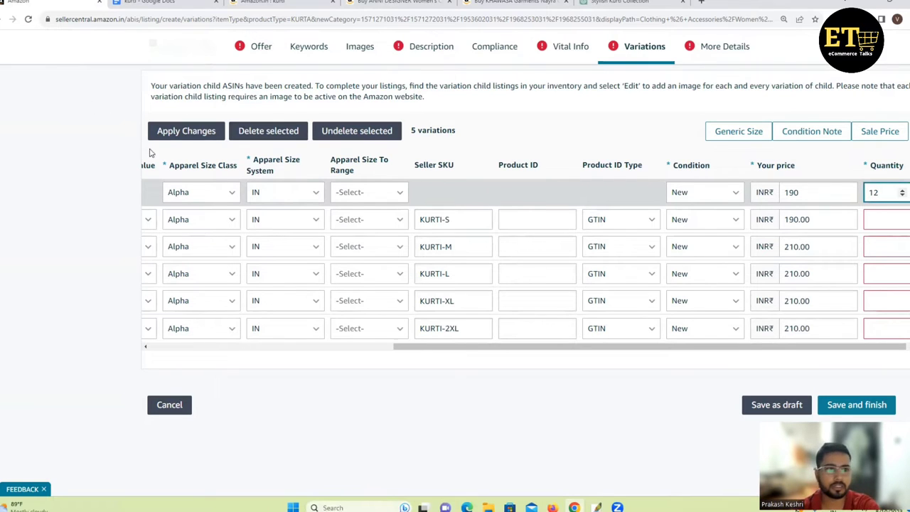
left_click(169, 133)
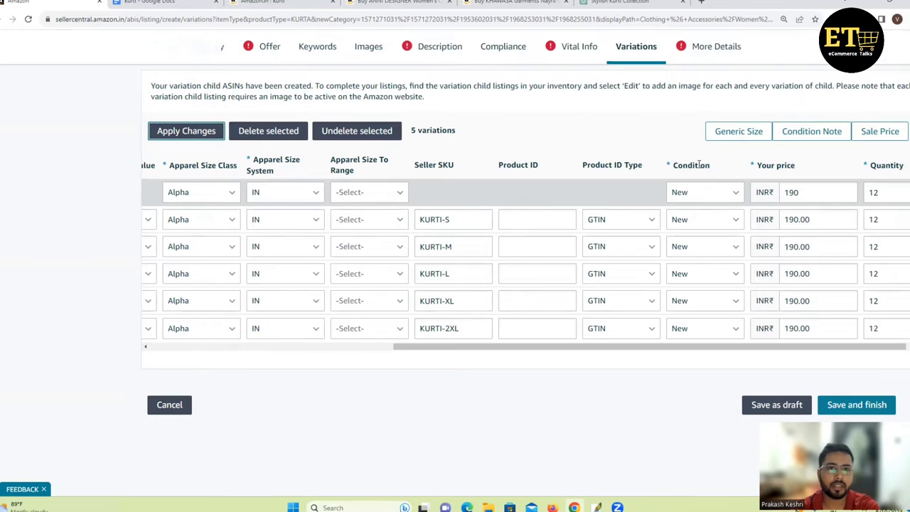
Clear Your price from the bulk-edit row above the variants
left_click(811, 218)
left_click(817, 193)
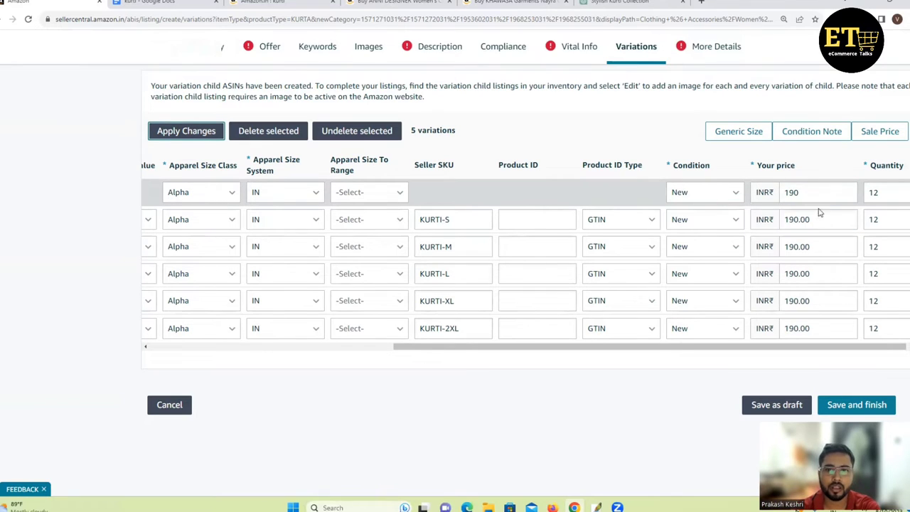
key("BackSpace")
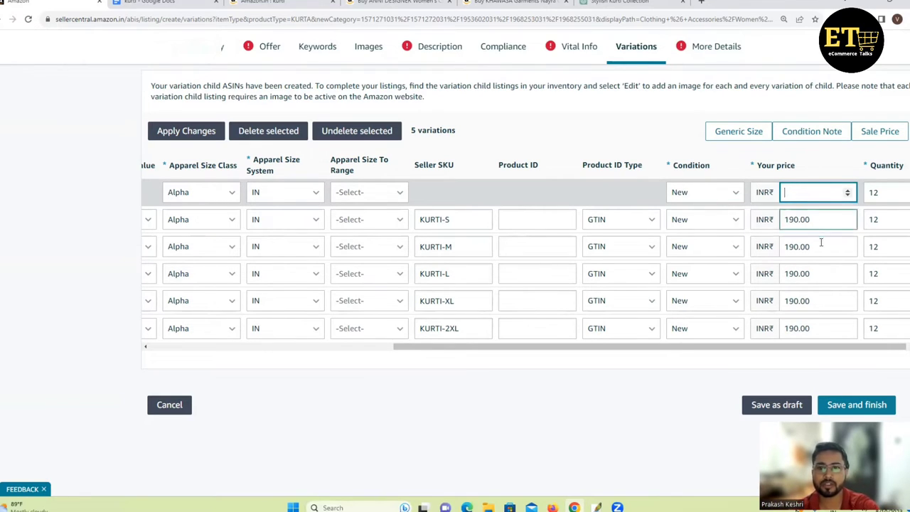
left_click(819, 251)
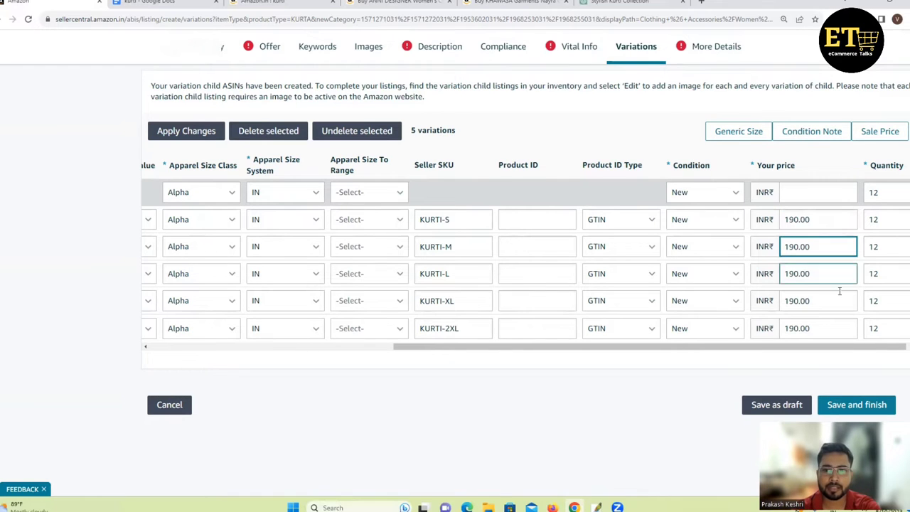
scroll(750, 221, "down", 1)
scroll(615, 296, "up", 3)
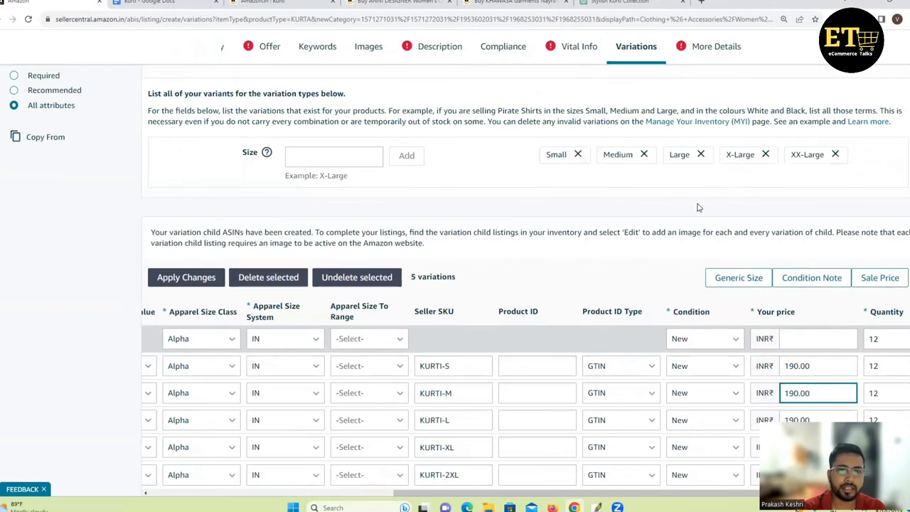
left_click(640, 55)
scroll(786, 202, "down", 5)
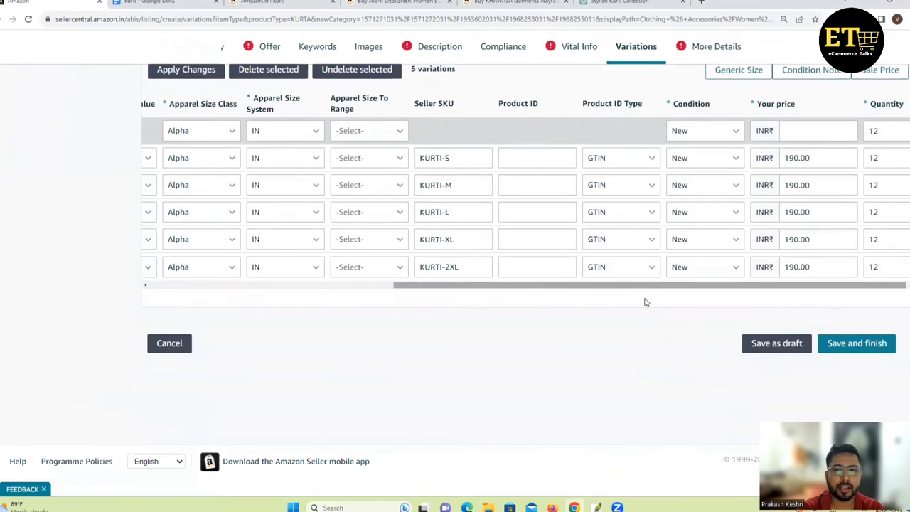
Go to the listing's offer details and set the Product Tax Code to A_GEN_SUPERREDUCED
left_click_drag(754, 288, 426, 288)
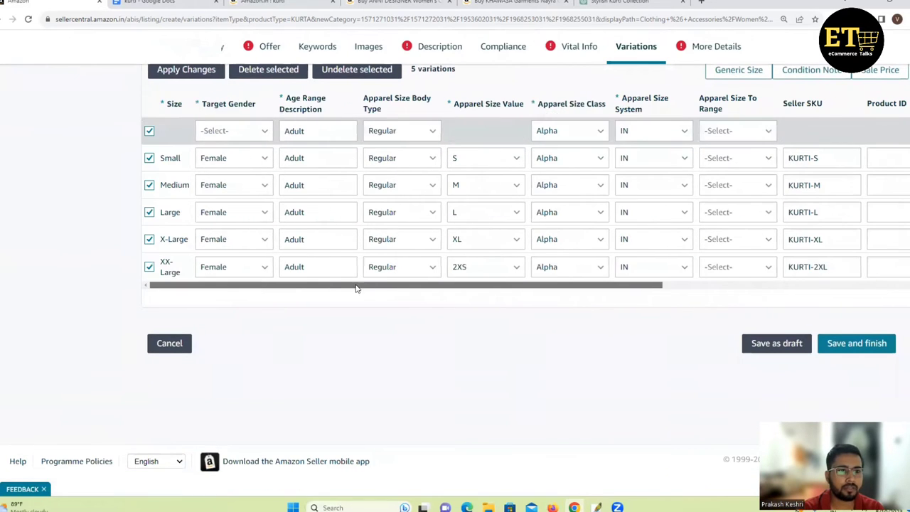
scroll(607, 268, "up", 3)
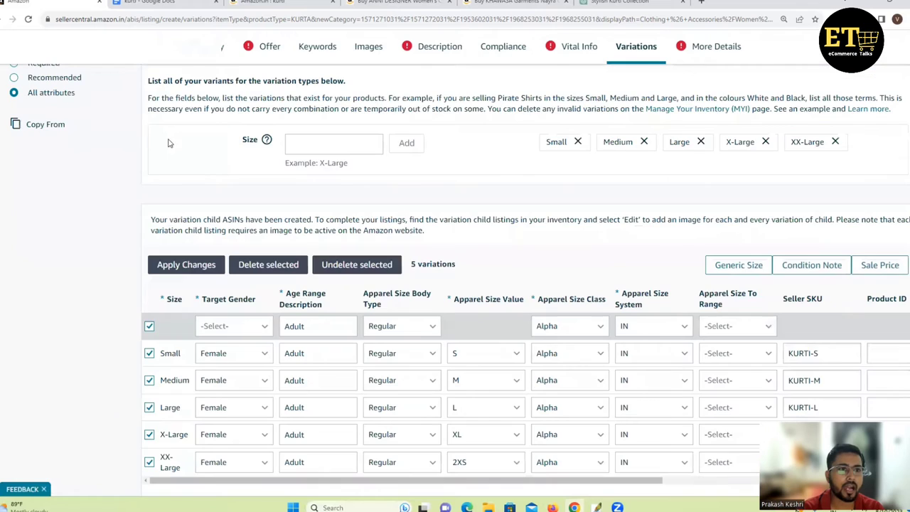
left_click(263, 45)
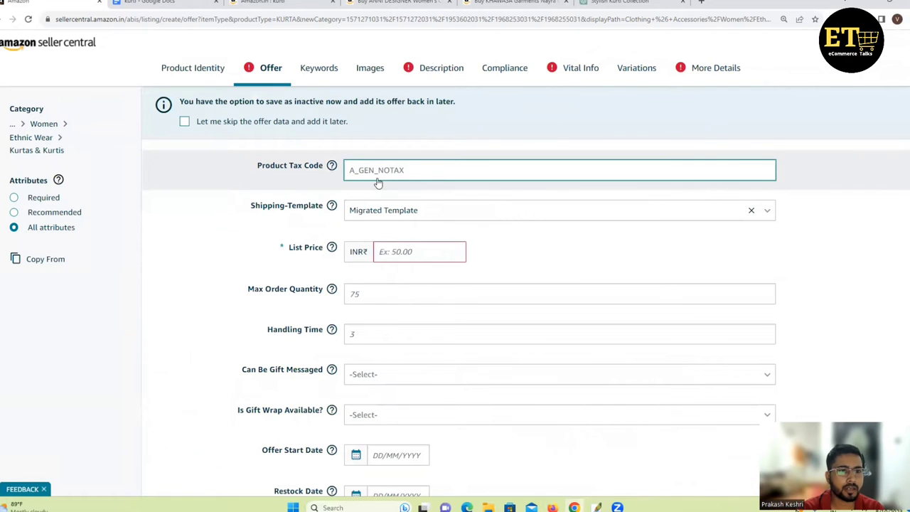
left_click(383, 175)
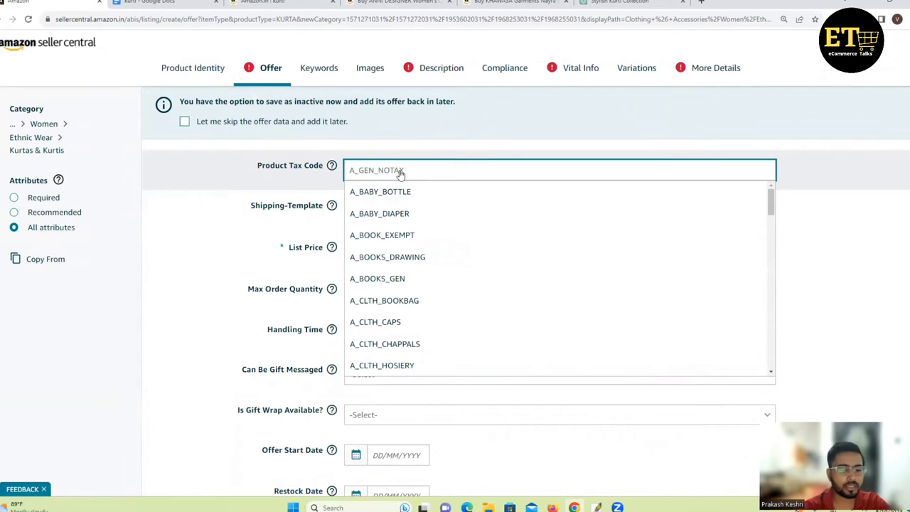
type("SUP")
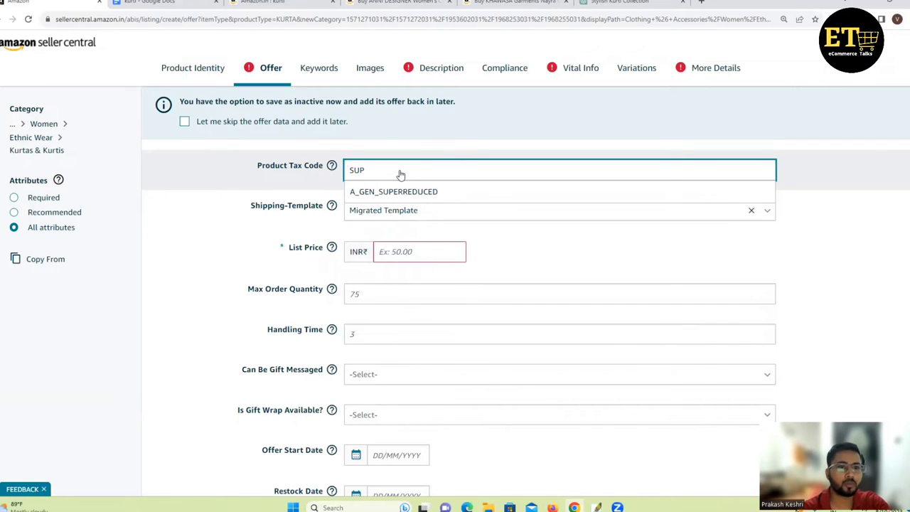
left_click(420, 192)
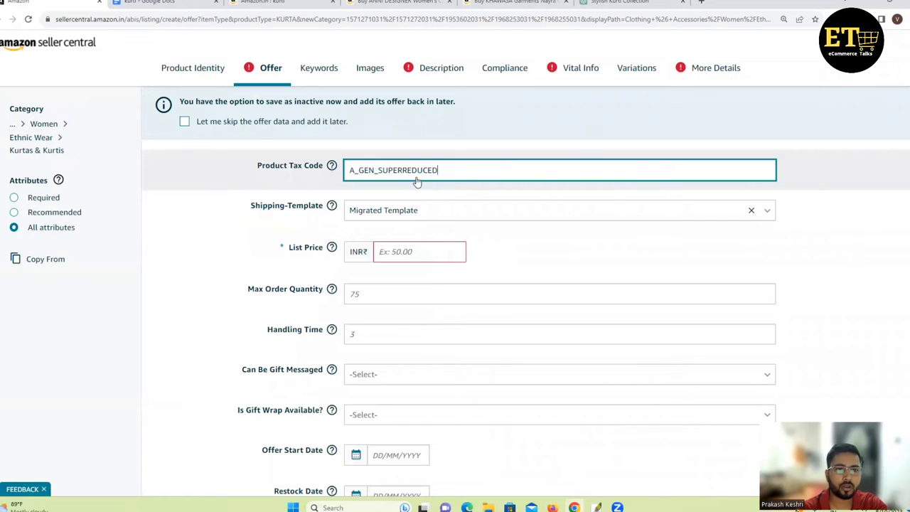
Set the List Price to 190, the Max Order Quantity to 2 and the Handling Time to 1
scroll(389, 192, "down", 1)
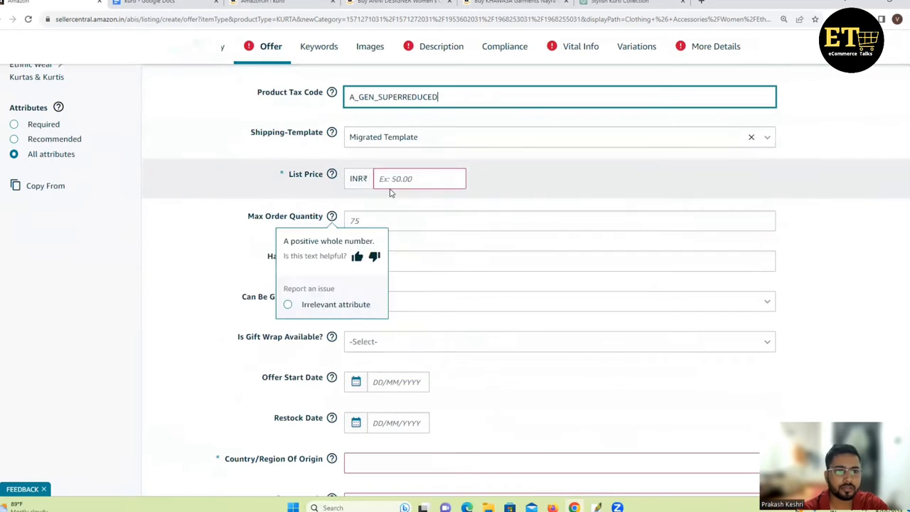
left_click(413, 178)
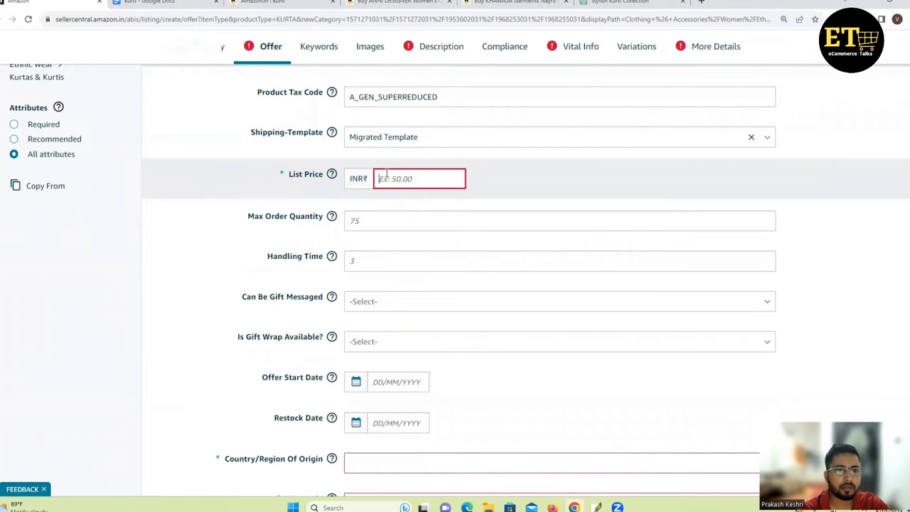
type("190")
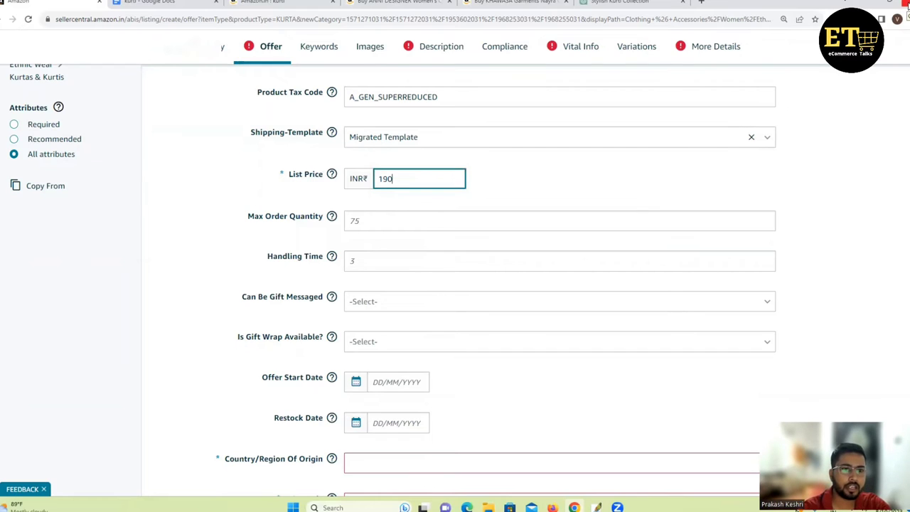
left_click(394, 220)
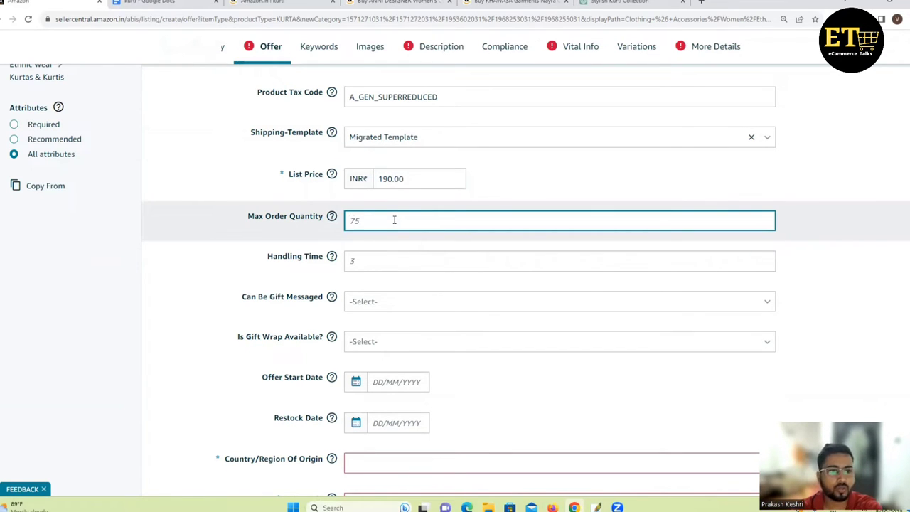
type("2")
left_click(390, 262)
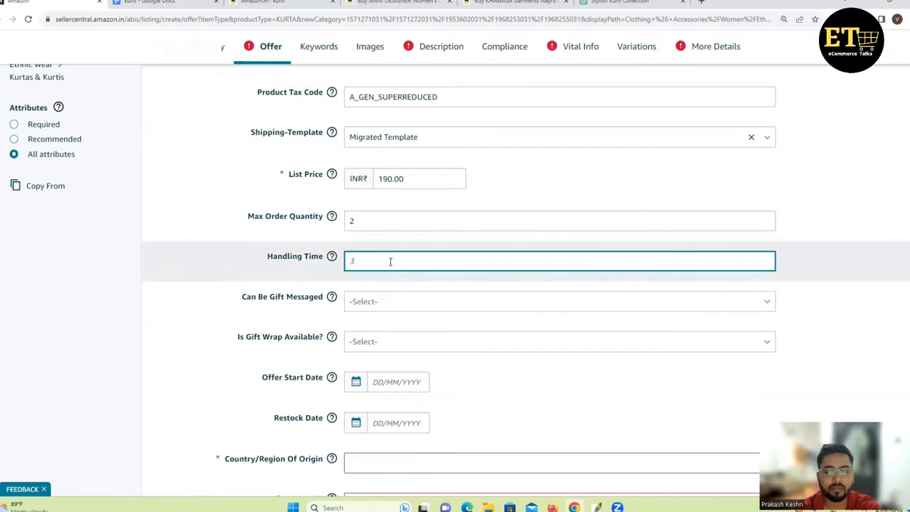
Set both Can Be Gift Messaged and Is Gift Wrap Available to Yes
left_click(392, 303)
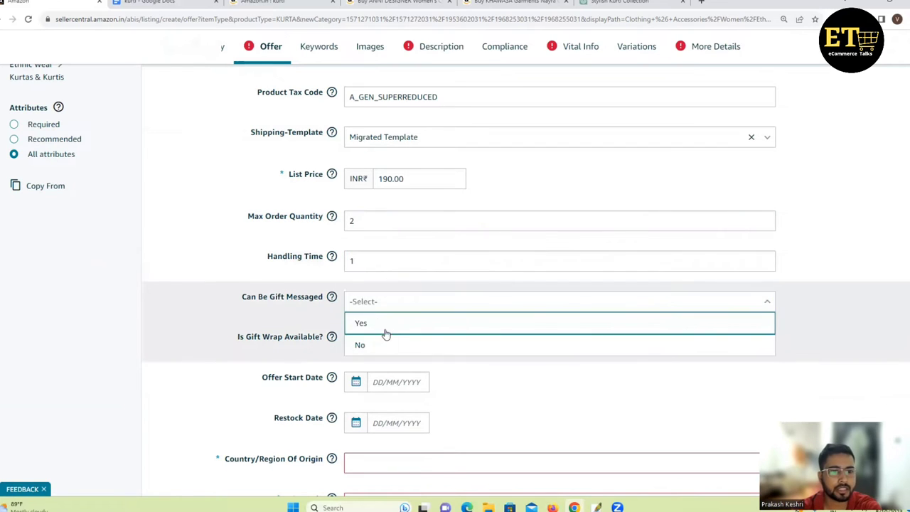
left_click(384, 329)
left_click(386, 340)
left_click(387, 363)
scroll(308, 305, "down", 1)
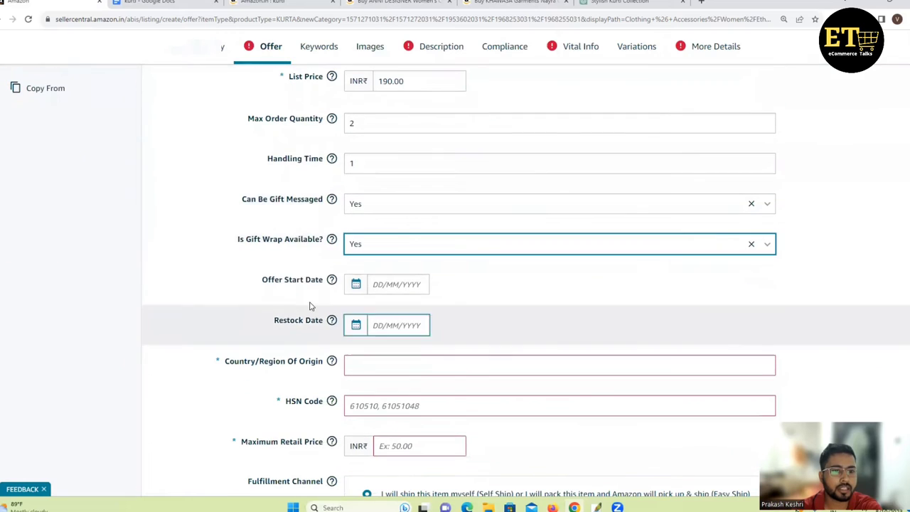
left_click_drag(265, 284, 325, 281)
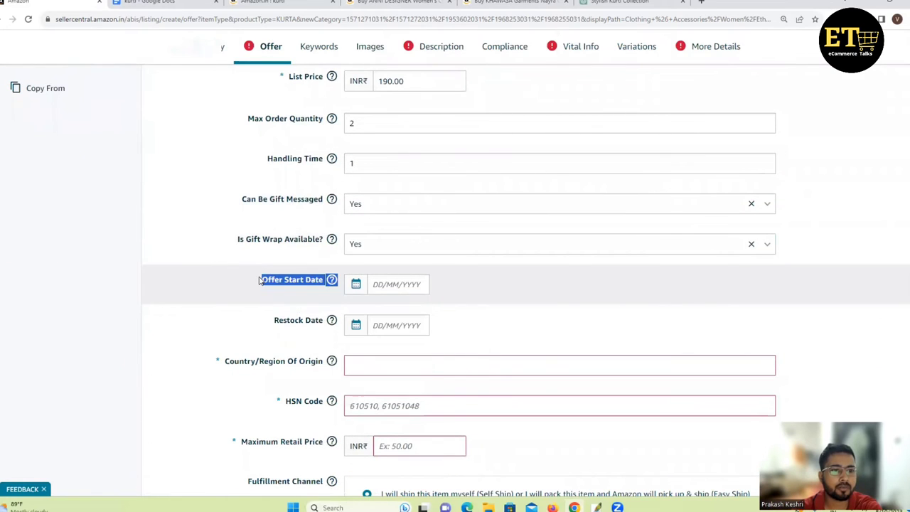
left_click(377, 286)
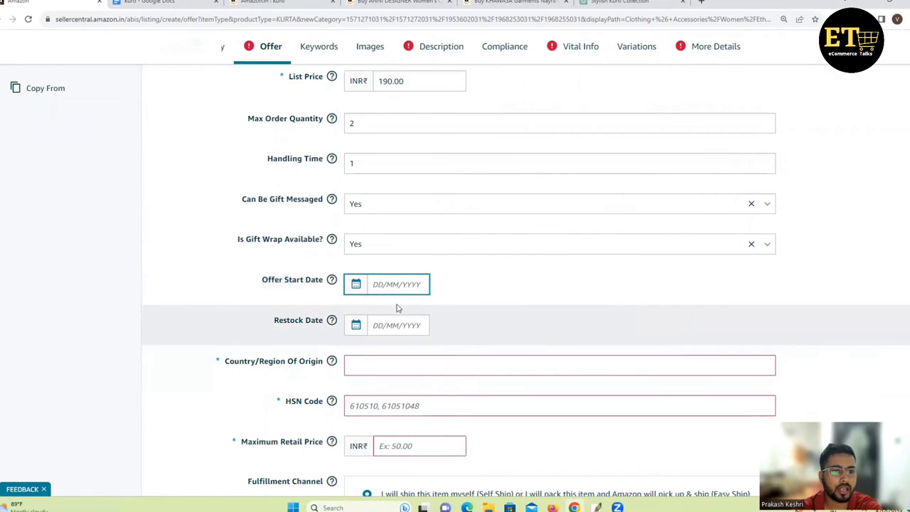
Set the Country/Region Of Origin to India
scroll(492, 294, "down", 1)
scroll(491, 295, "down", 1)
left_click(377, 271)
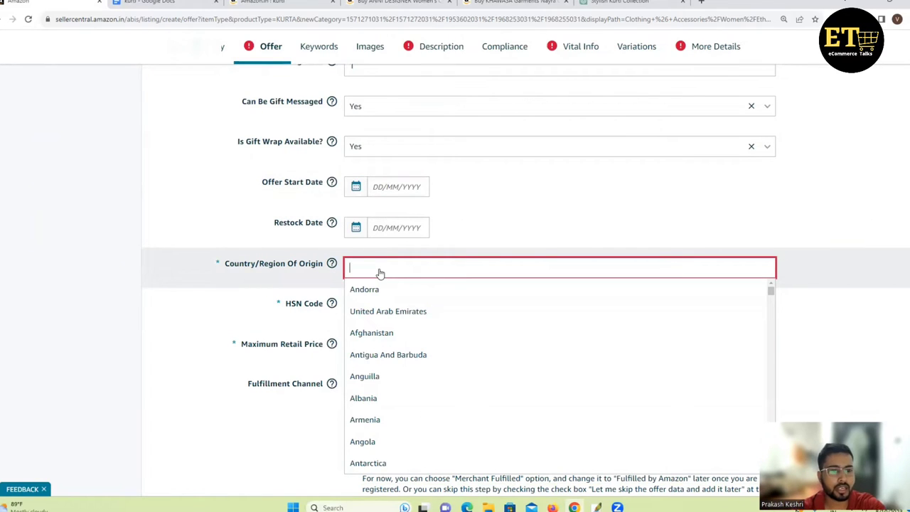
type("IN")
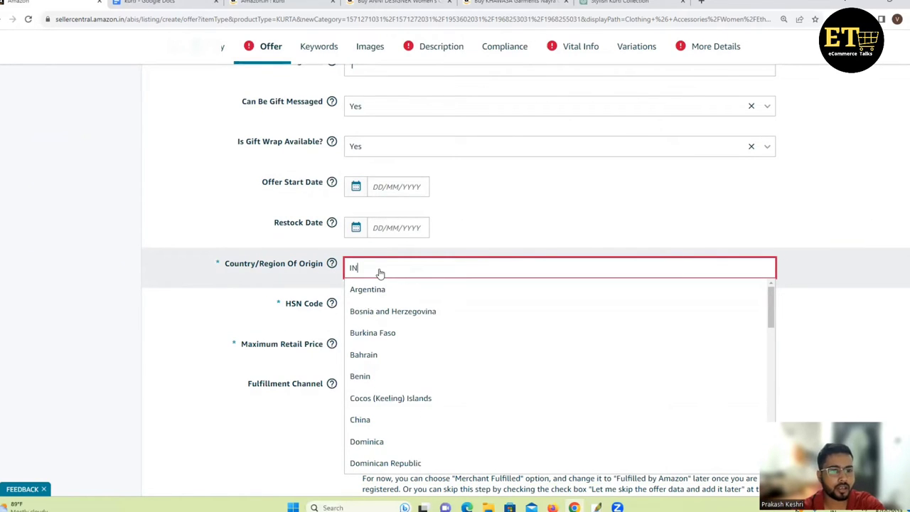
type("D")
left_click(372, 313)
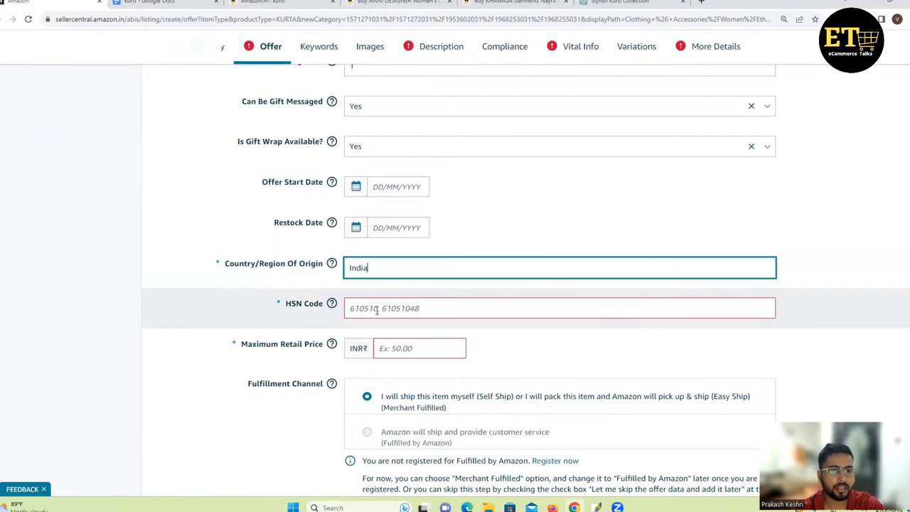
Search Google for "kurti hsn code" in a new browser tab and copy the code 62061090 from the results
left_click(348, 308)
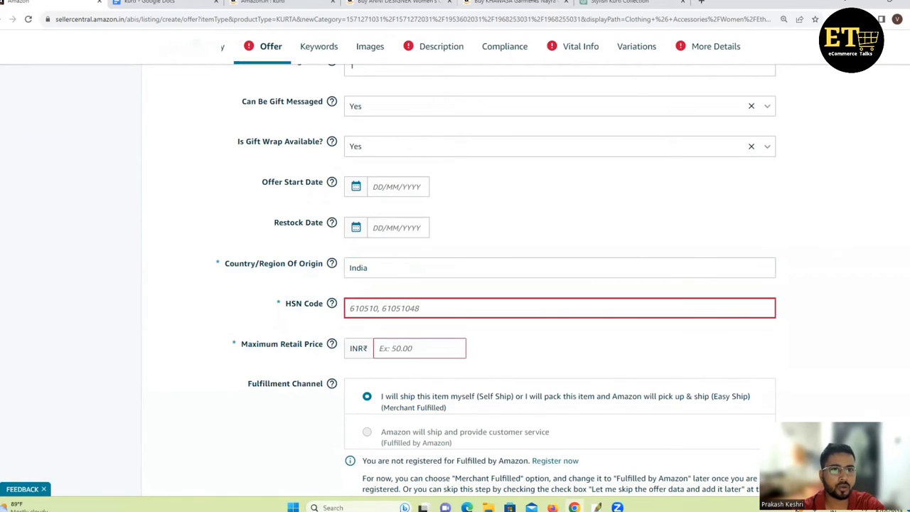
left_click(704, 2)
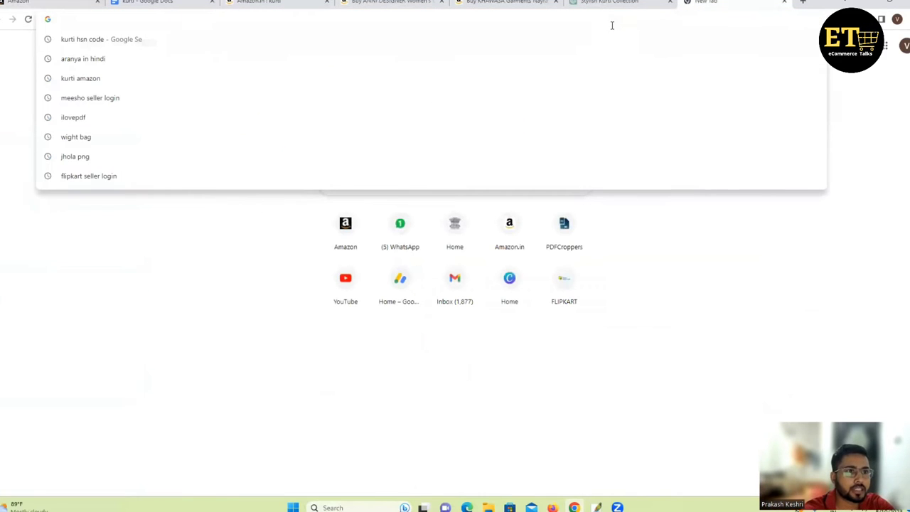
type("KU")
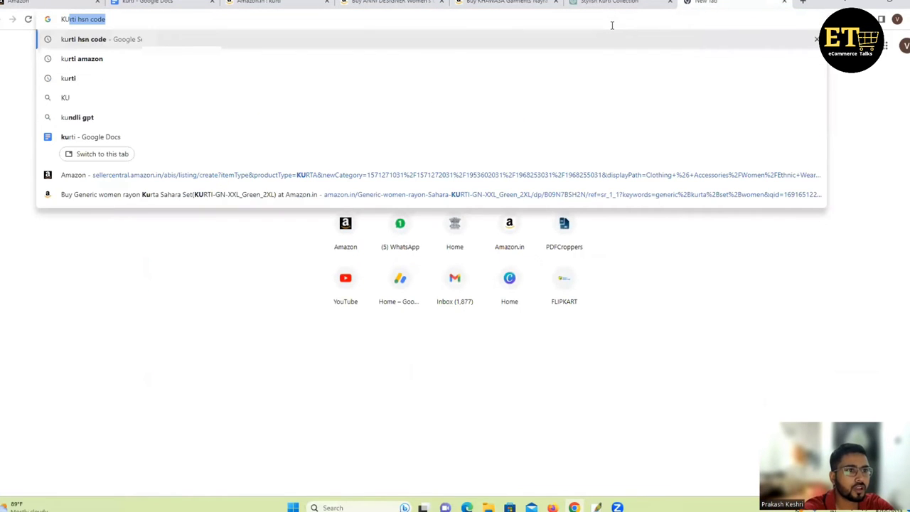
key("Return")
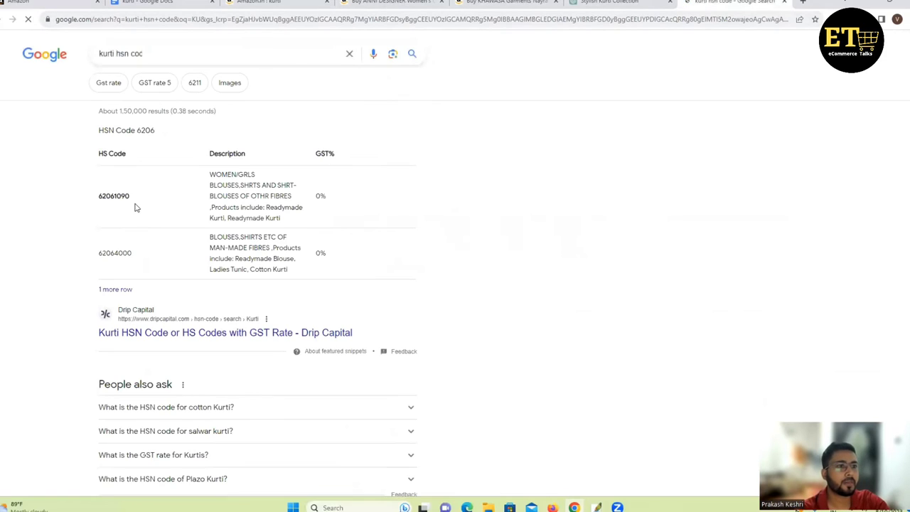
left_click_drag(123, 201, 103, 201)
left_click(130, 202)
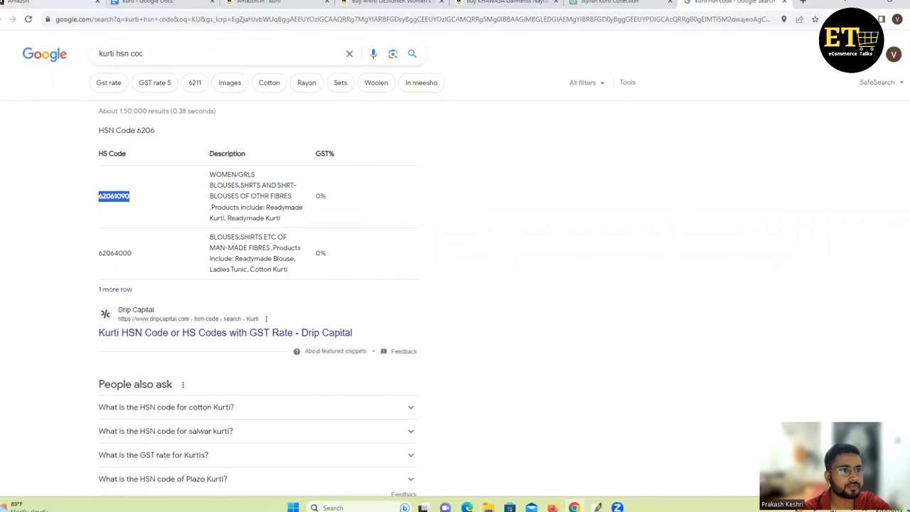
Return to the Amazon listing and set the HSN Code to 62061090 and the Maximum Retail Price to 990
left_click(64, 3)
left_click(462, 308)
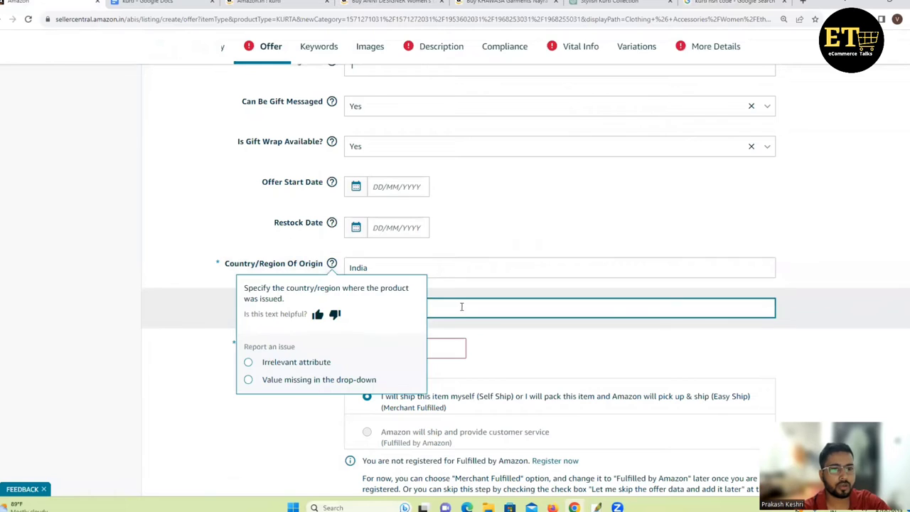
type("62061090")
key("Tab")
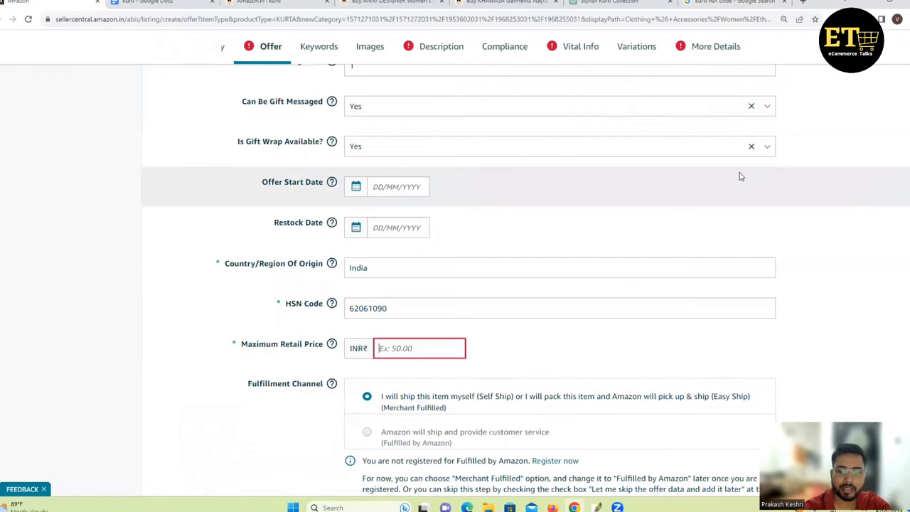
type("990")
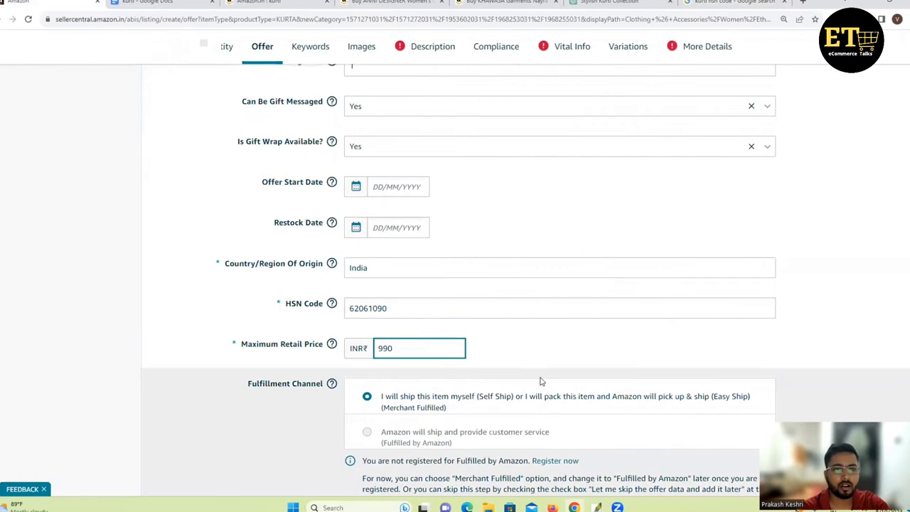
left_click(540, 379)
scroll(441, 436, "up", 3)
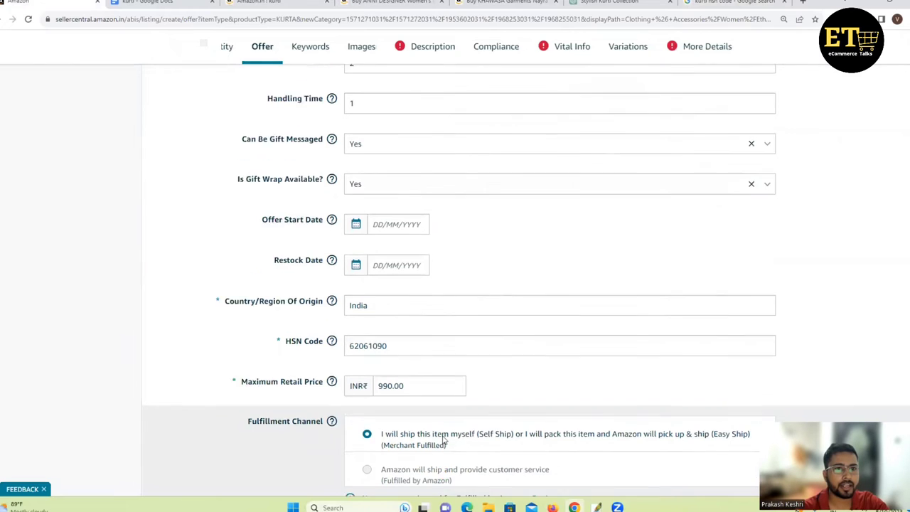
Enter KURTI as the Search Terms in the listing's keywords
left_click(310, 46)
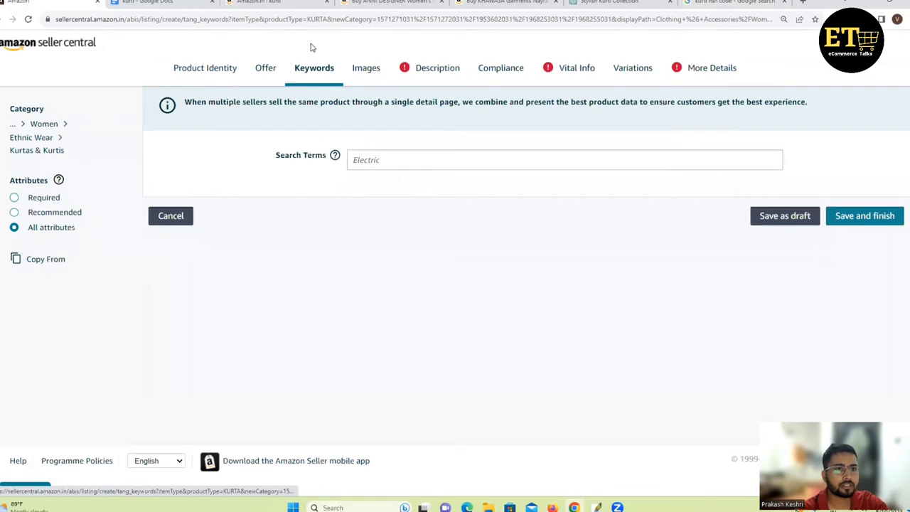
left_click(389, 159)
type("KURTI")
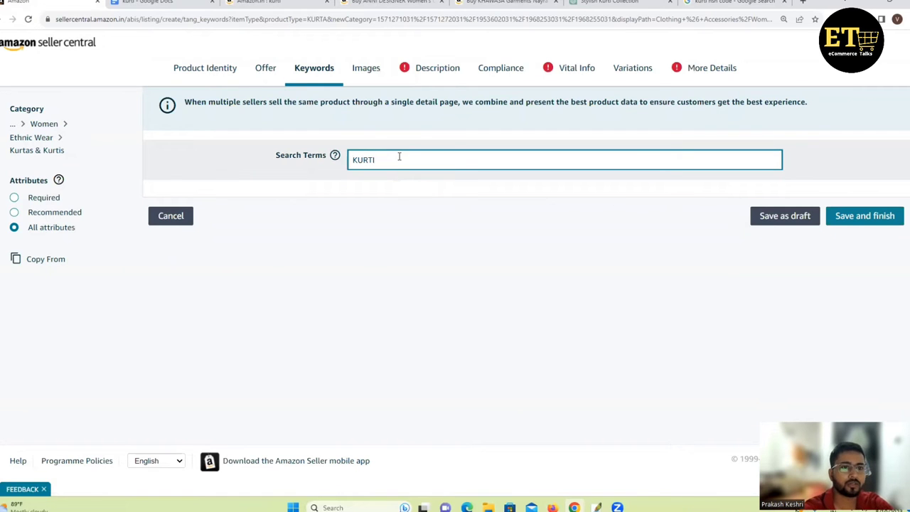
Upload "WhatsApp Image 2023-08-10 at 12.08.50" from Downloads as the listing's main image
left_click(374, 69)
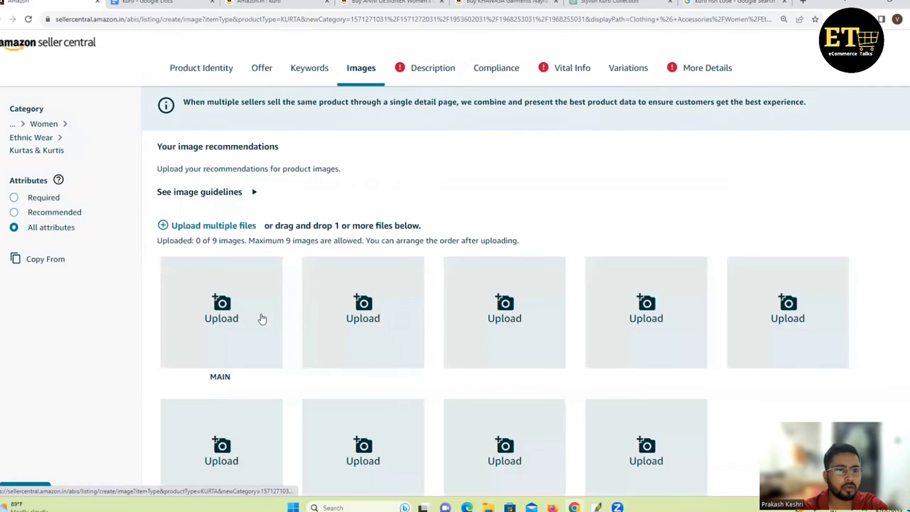
left_click(221, 320)
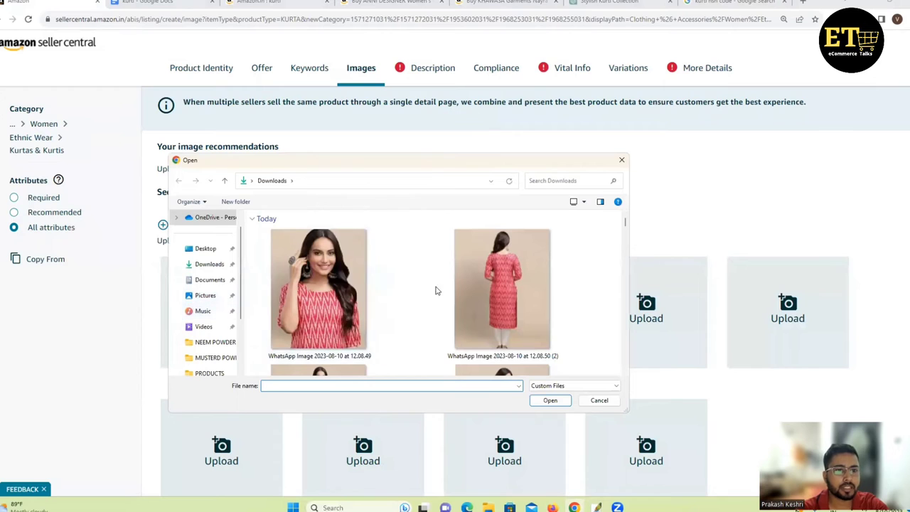
scroll(438, 287, "down", 2)
left_click(479, 282)
left_click(550, 400)
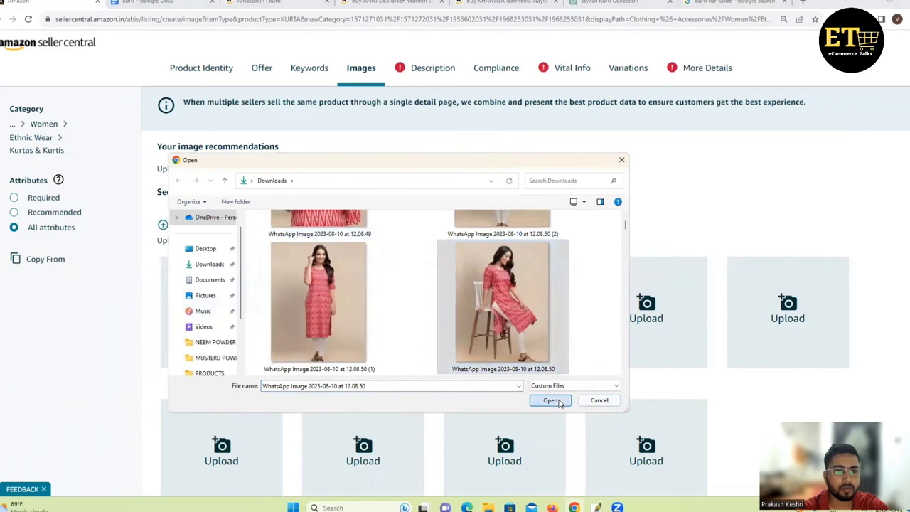
Upload "WhatsApp Image 2023-08-10 at 12.08.50 (1)" from Downloads as the second product image
left_click(402, 313)
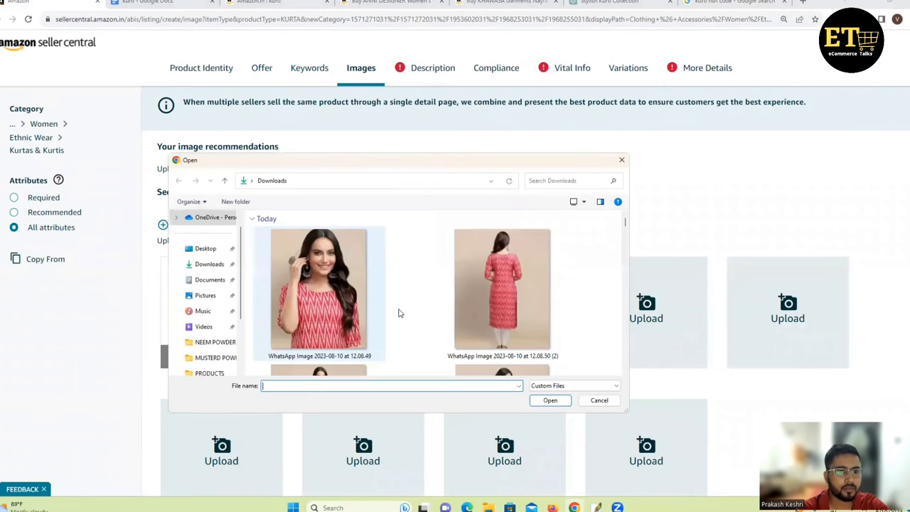
scroll(451, 303, "down", 2)
left_click(363, 284)
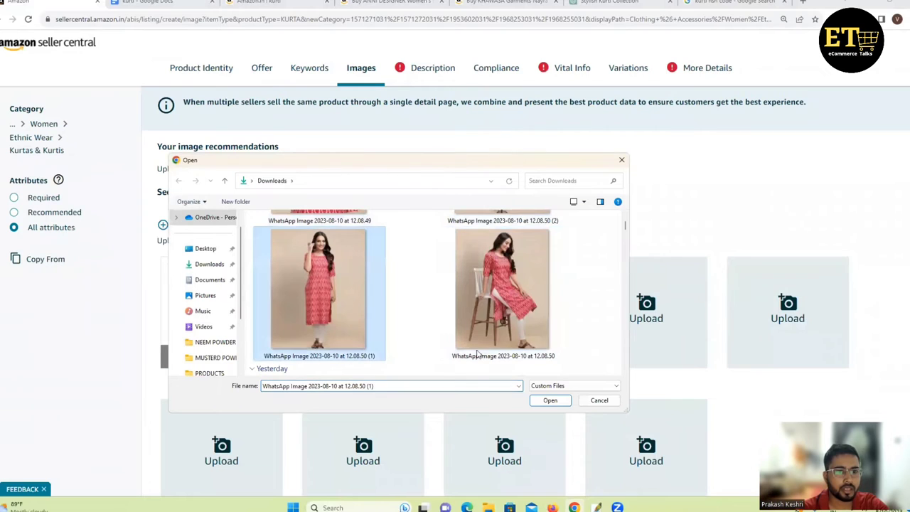
left_click(547, 399)
Upload "WhatsApp Image 2023-08-10 at 12.08.50 (2)" from Downloads as the third product image
left_click(508, 320)
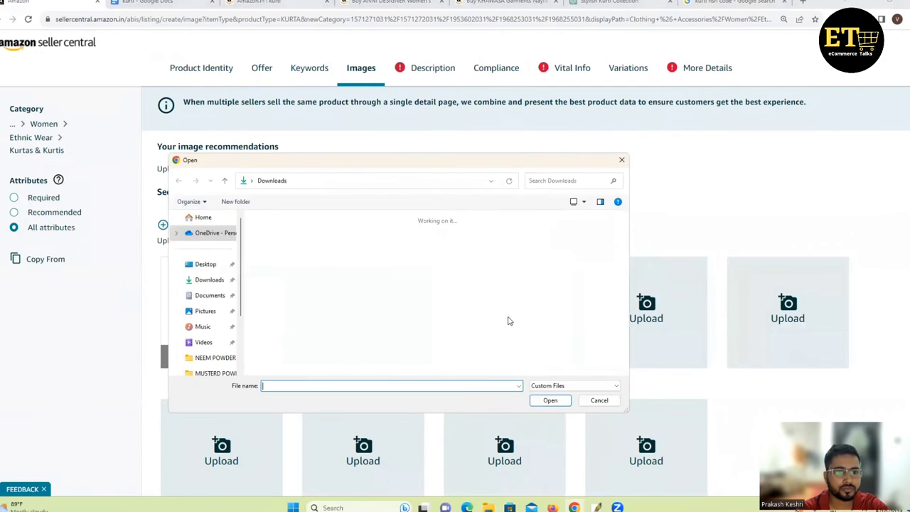
left_click(501, 284)
left_click(548, 401)
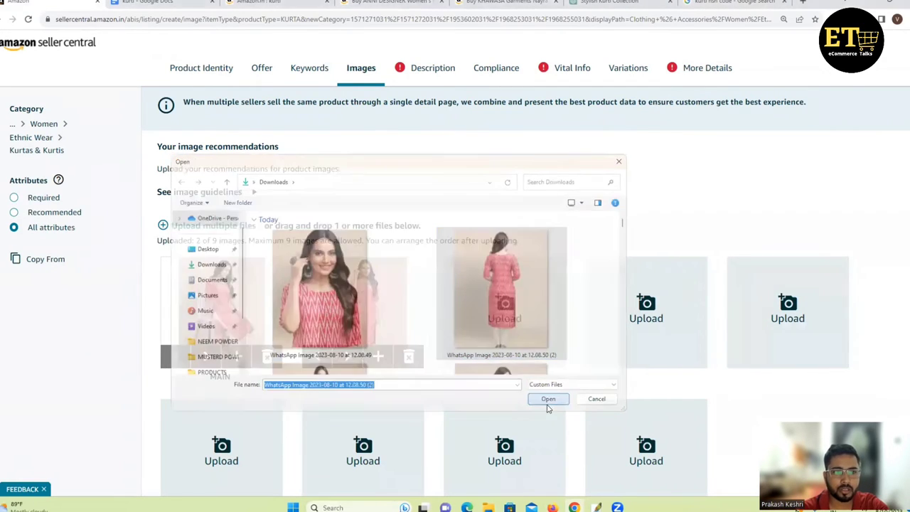
Upload "WhatsApp Image 2023-08-10 at 12.08.49" from Downloads as the fourth product image
left_click(617, 331)
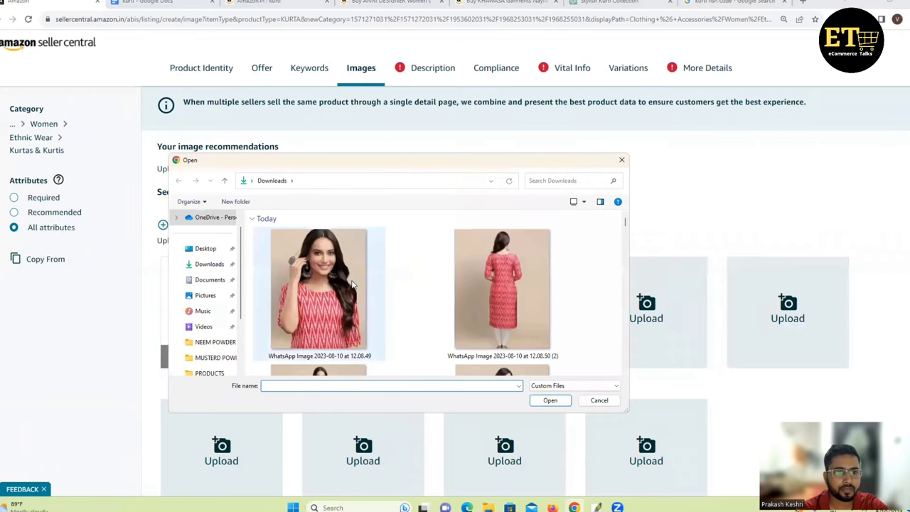
left_click(320, 288)
left_click(548, 400)
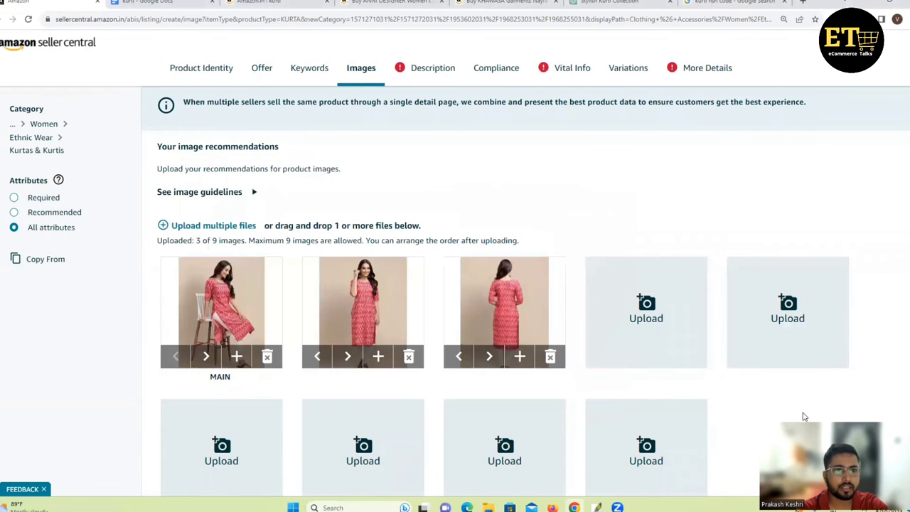
Copy the three Description paragraphs from the kurti Google Doc into the listing's Product Description
left_click(430, 68)
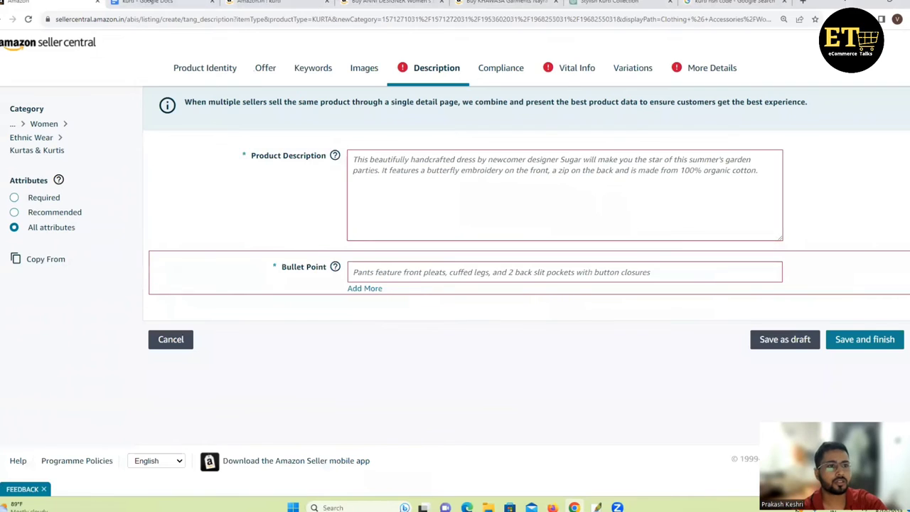
left_click(160, 2)
scroll(237, 235, "down", 3)
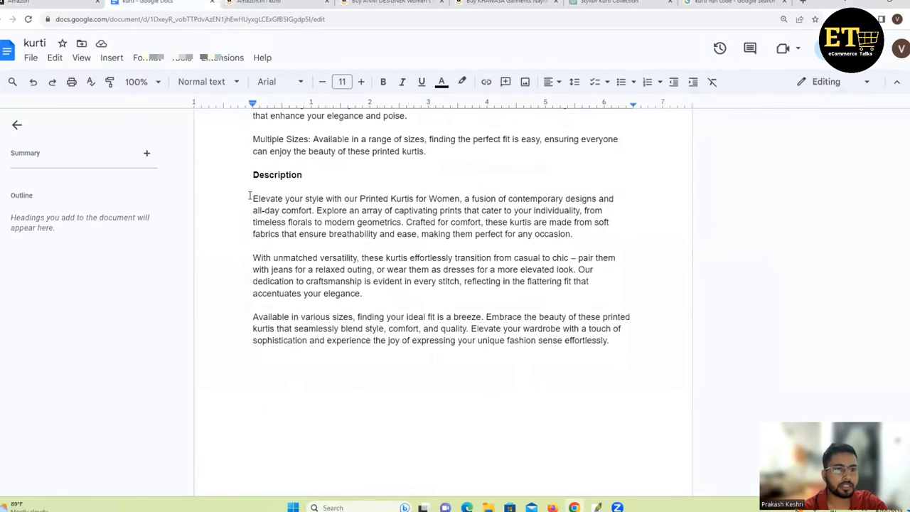
left_click_drag(248, 196, 617, 344)
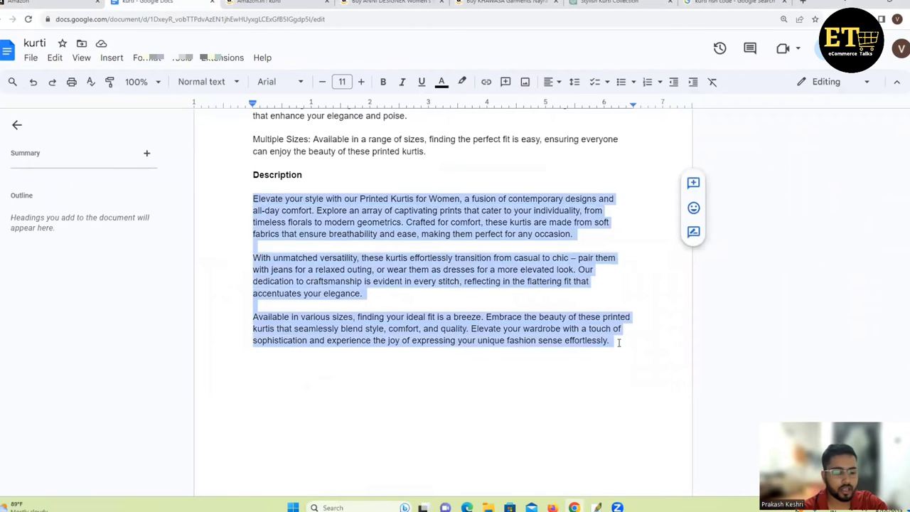
left_click(27, 3)
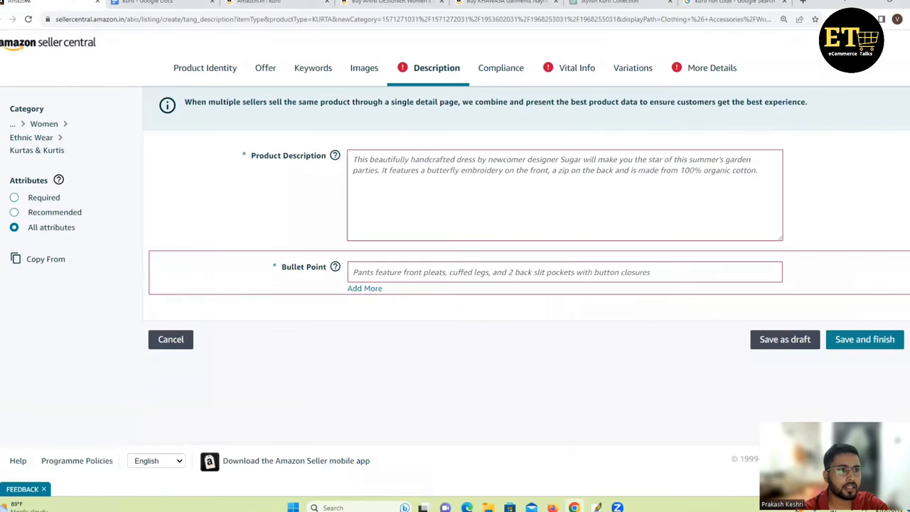
left_click(448, 170)
key("ctrl+v")
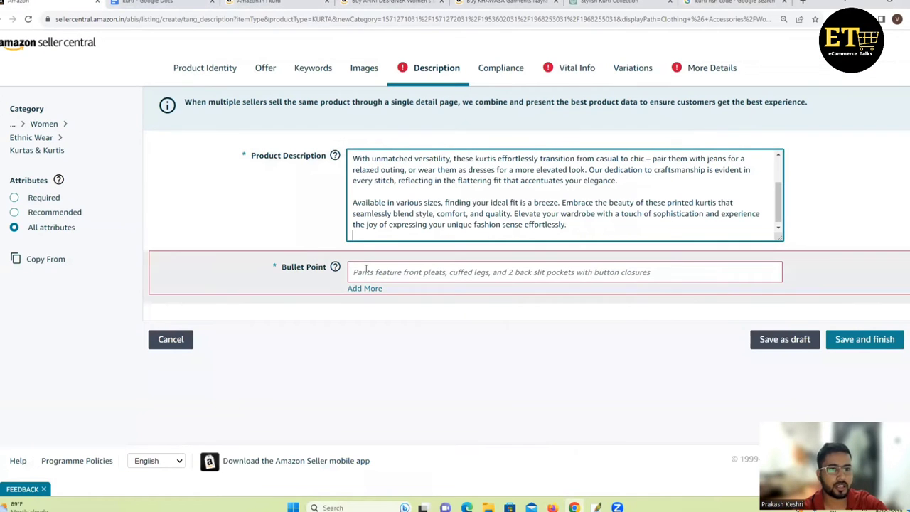
Copy the Trendy Prints paragraph from the kurti Google Doc into the listing's first Bullet Point
left_click(366, 274)
key("ctrl+Tab")
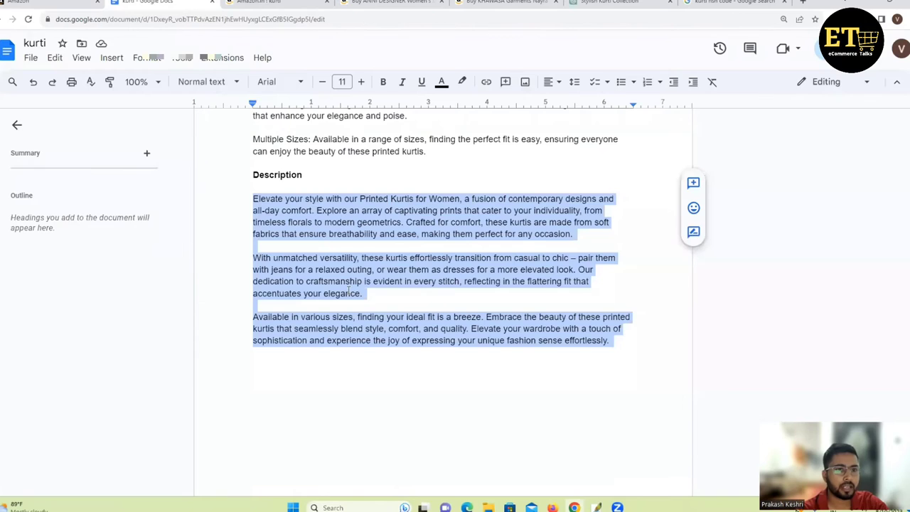
scroll(343, 281, "up", 3)
triple_click(288, 255)
key("ctrl+c")
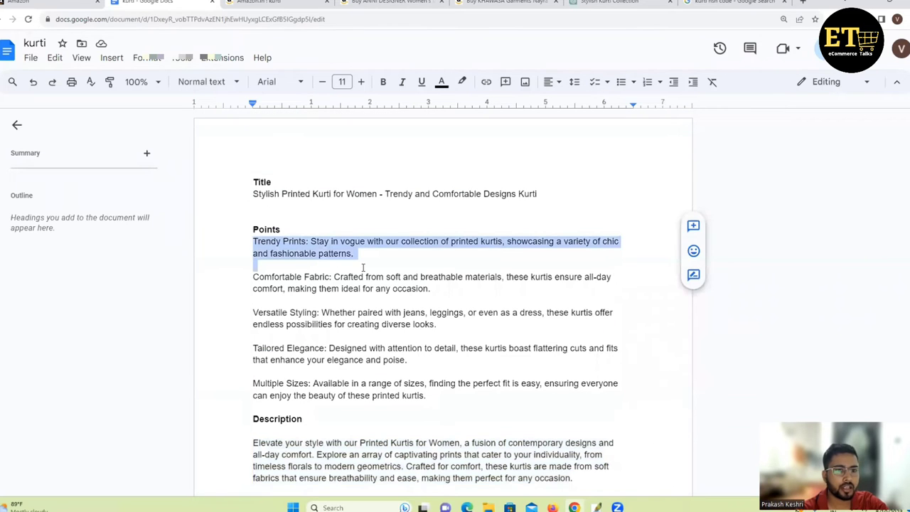
left_click(50, 3)
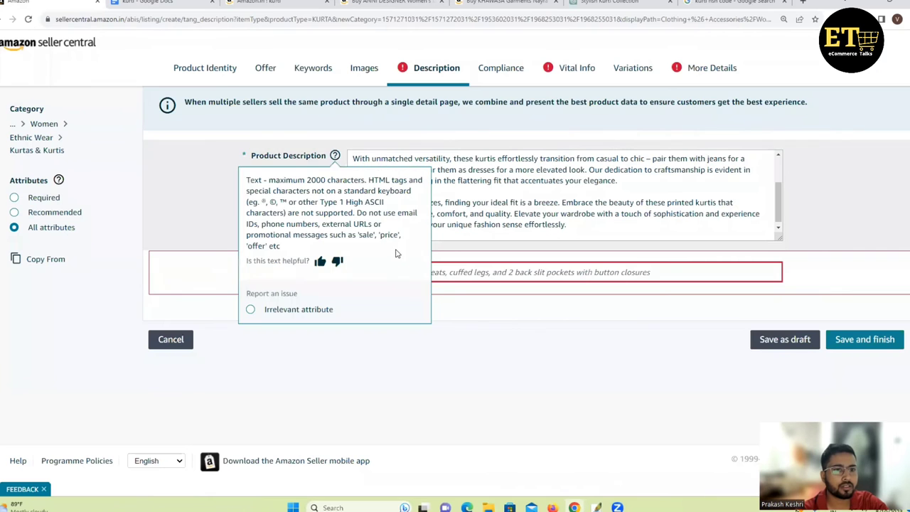
key("ctrl+v")
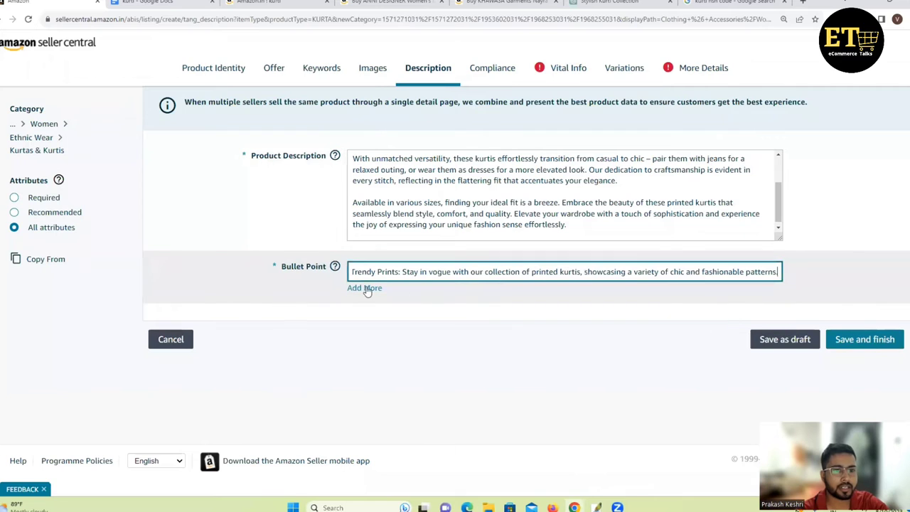
Add the kurti document's Comfortable Fabric paragraph as the second bullet point and add another bullet point field
left_click(364, 288)
left_click(370, 291)
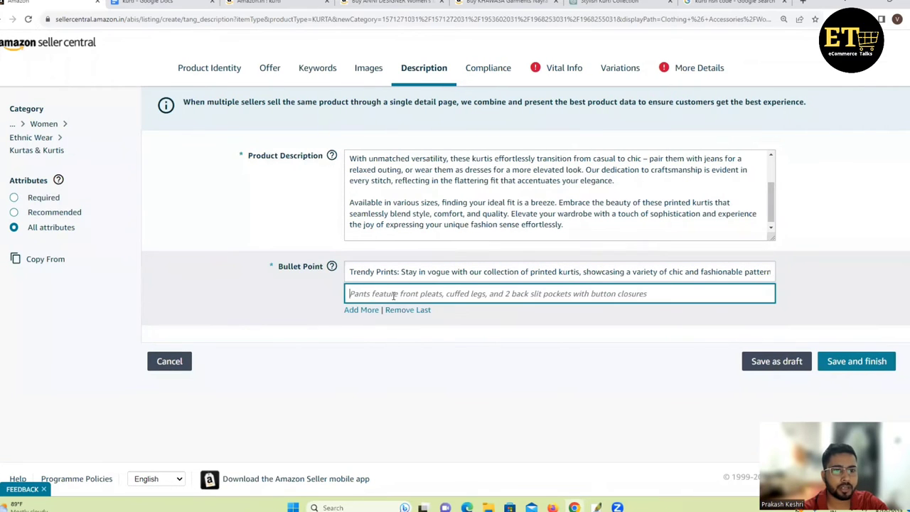
key("ctrl+Tab")
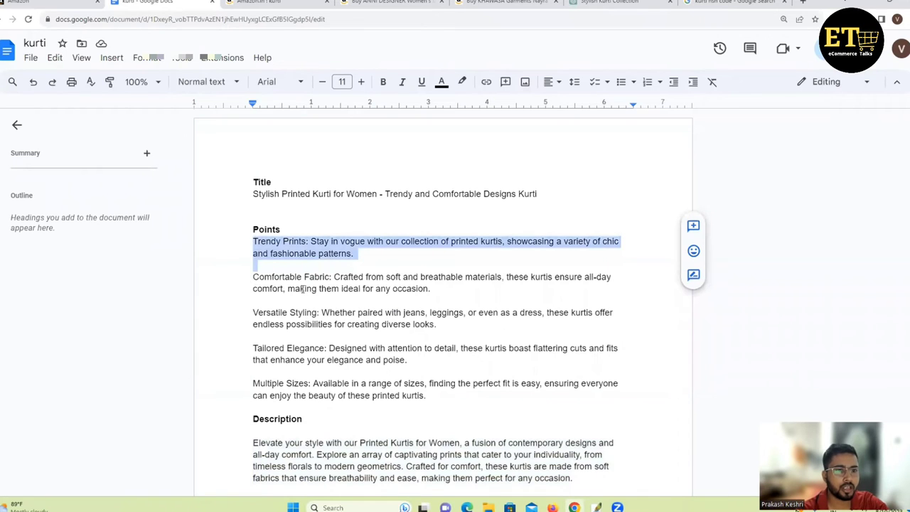
left_click_drag(253, 276, 438, 293)
key("ctrl+c")
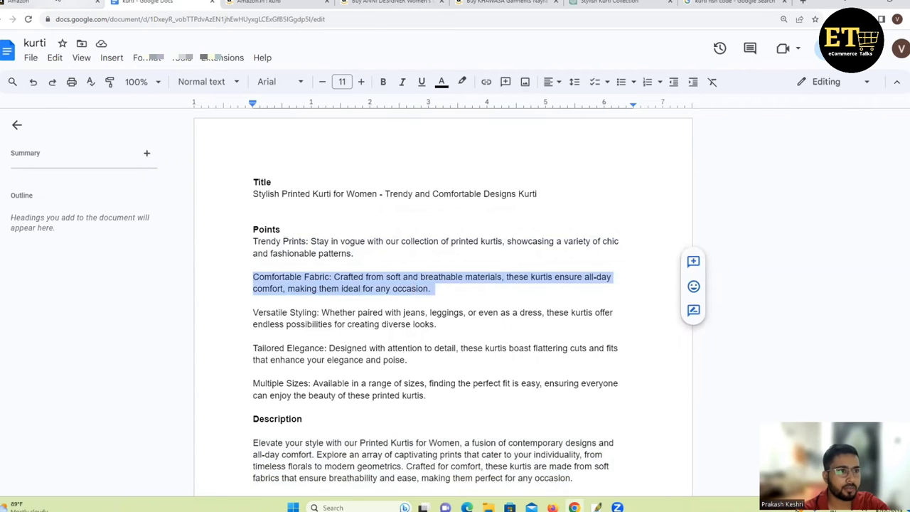
key("ctrl+shift+Tab")
key("ctrl+v")
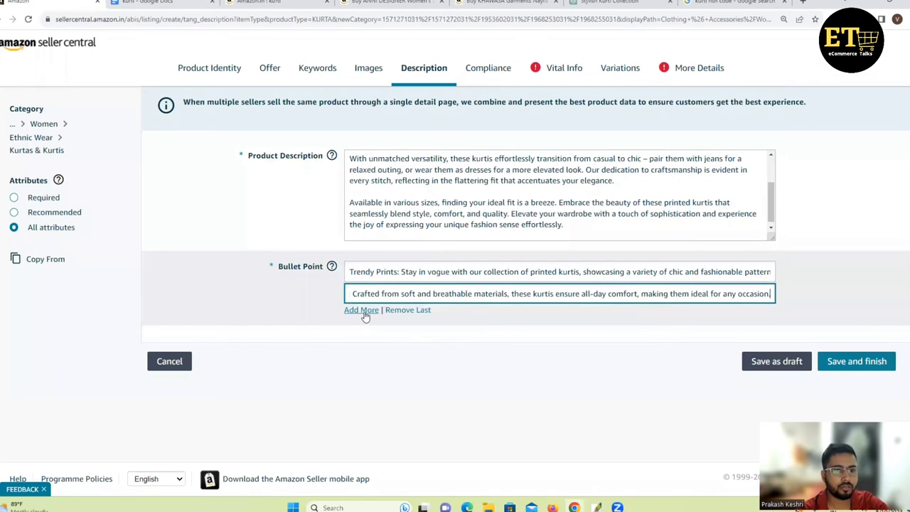
left_click(364, 311)
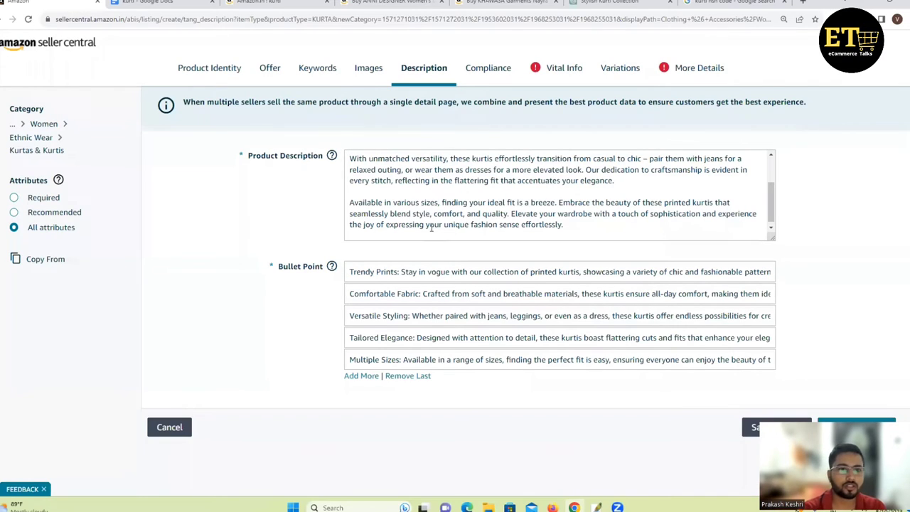
Review the product description and bullet points, and look through the fields of the listing's Compliance section
left_click_drag(349, 191, 526, 192)
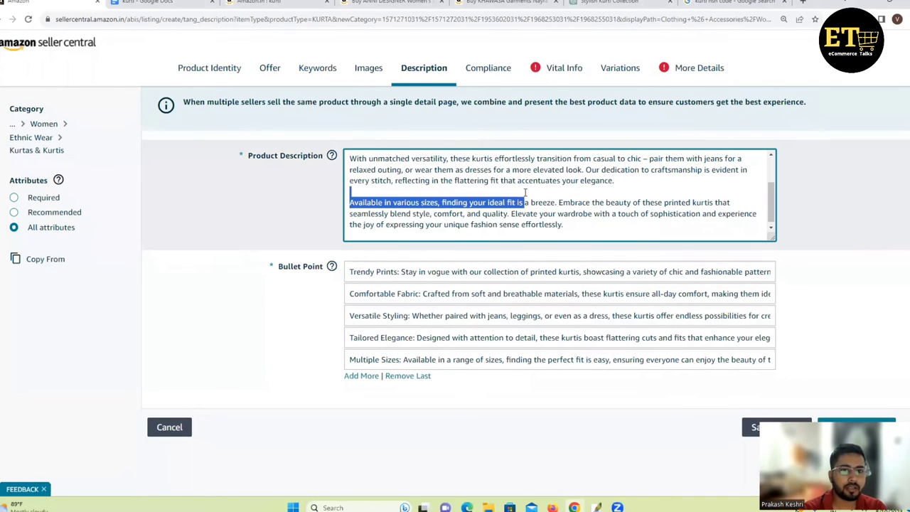
left_click(526, 337)
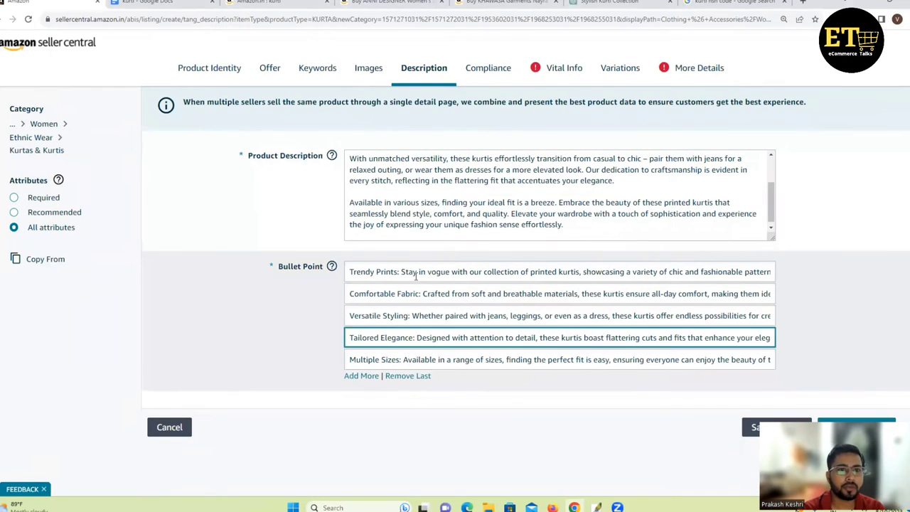
left_click(487, 69)
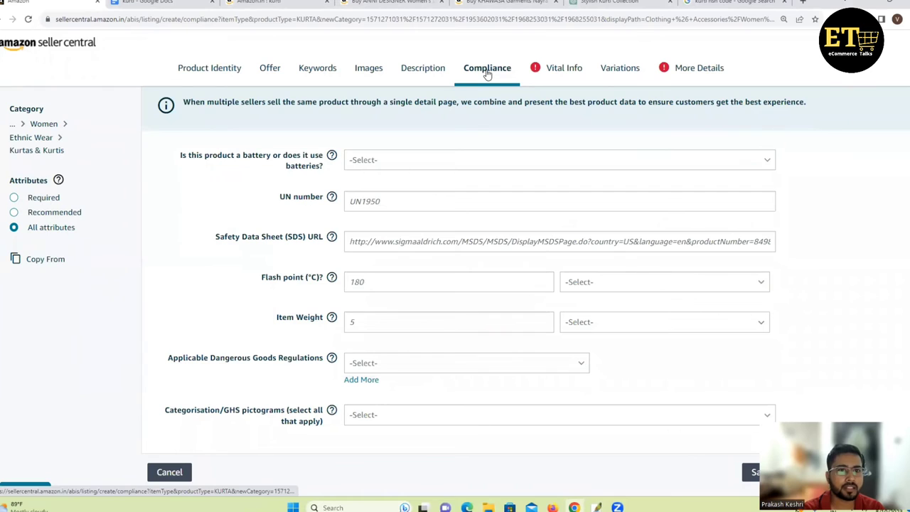
scroll(479, 196, "down", 3)
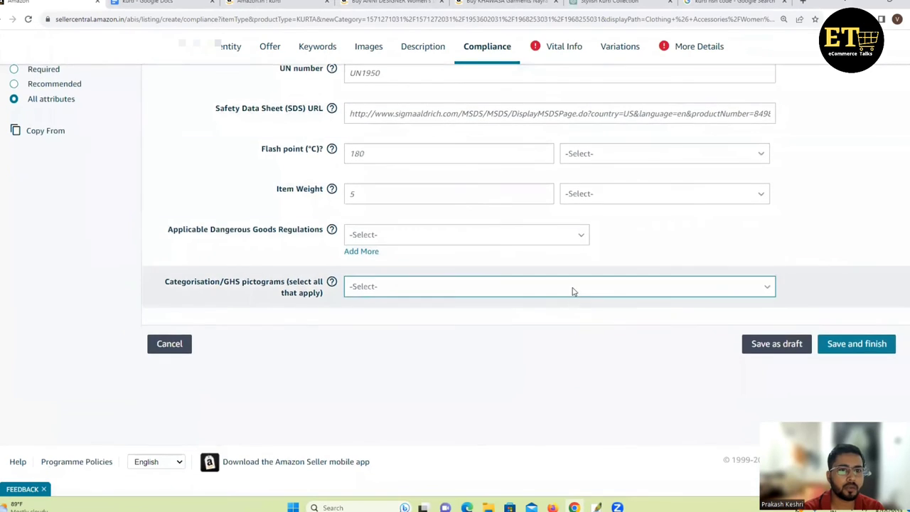
scroll(573, 292, "up", 3)
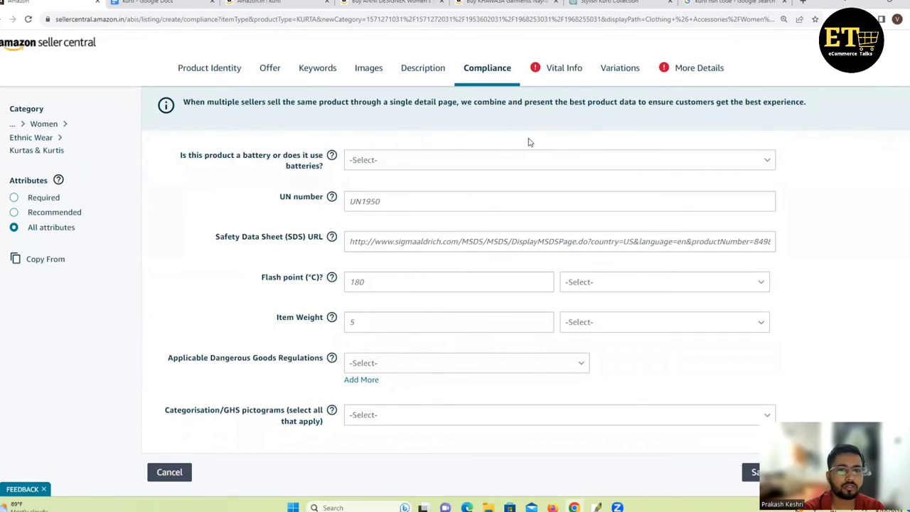
In the listing's vital info, set the Manufacturer Part Number to KURTI-1 and the Model Number to ROYAL KURTI
left_click(562, 69)
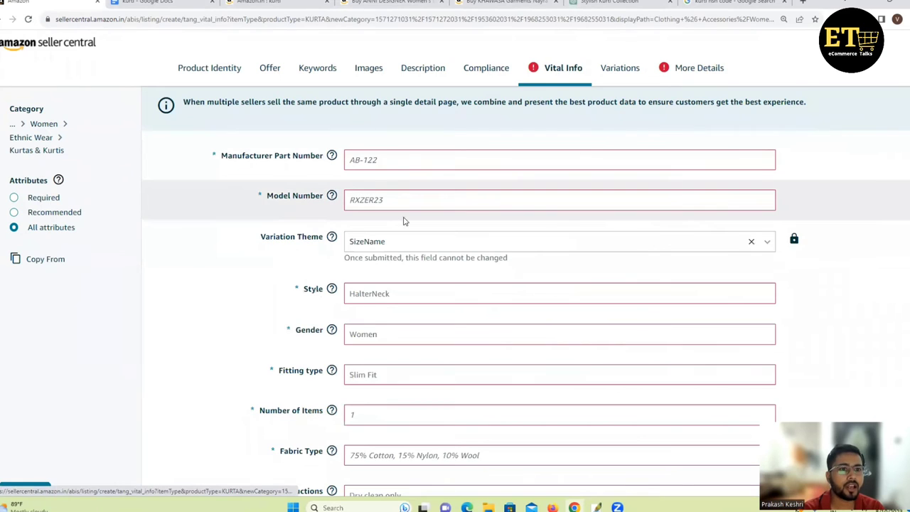
left_click(404, 161)
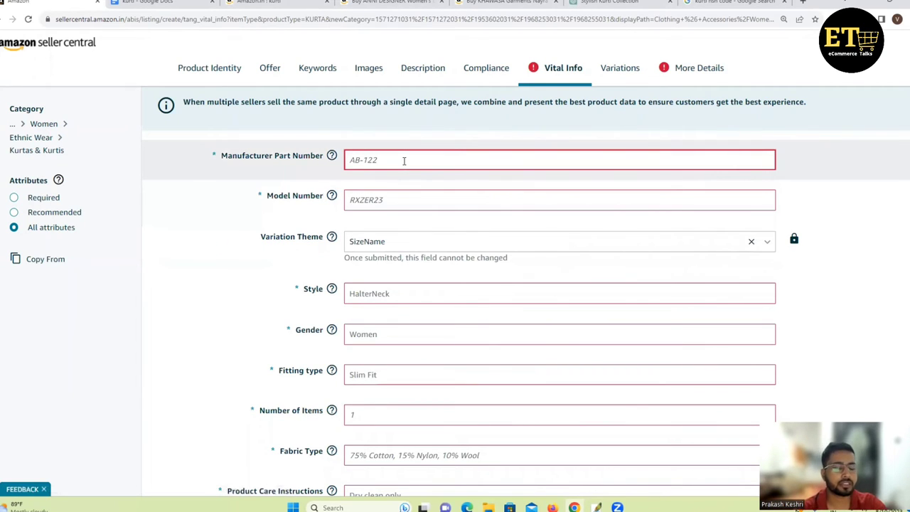
type("KURTI-1")
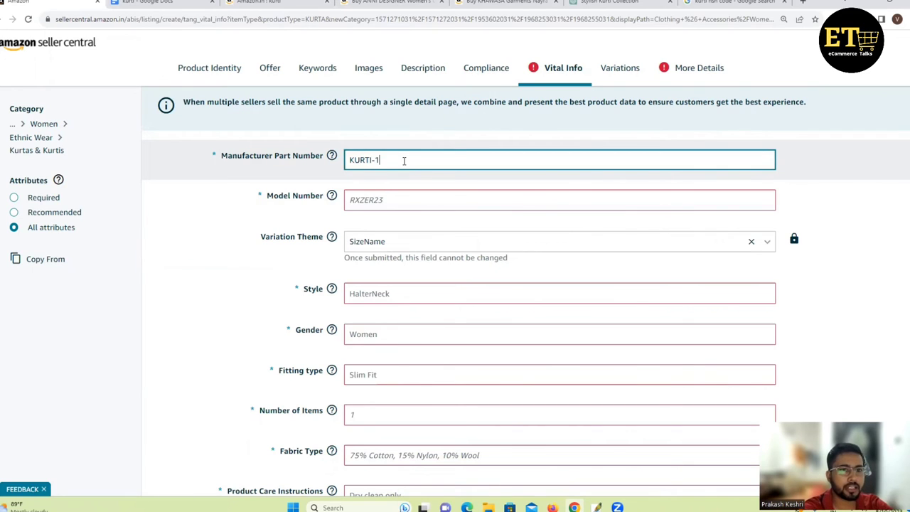
key("Tab")
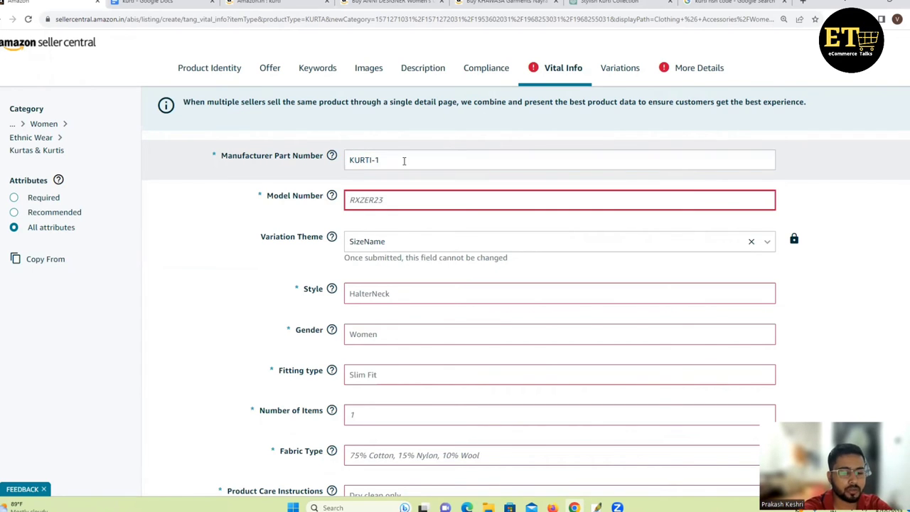
type("ROYAL KUR")
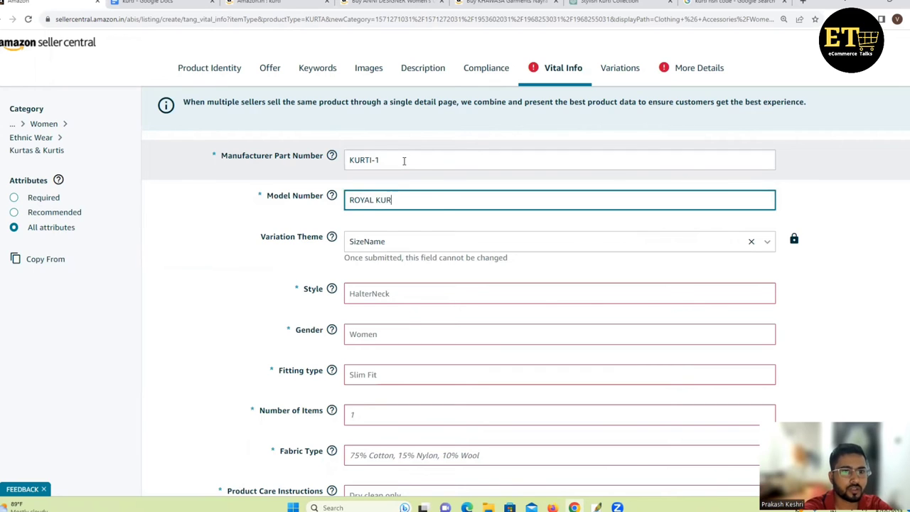
key("Tab")
Set the kurti's Style to Regular, Gender to Womens and Fitting type to Regular
key("Tab")
key("Tab")
key("Tab")
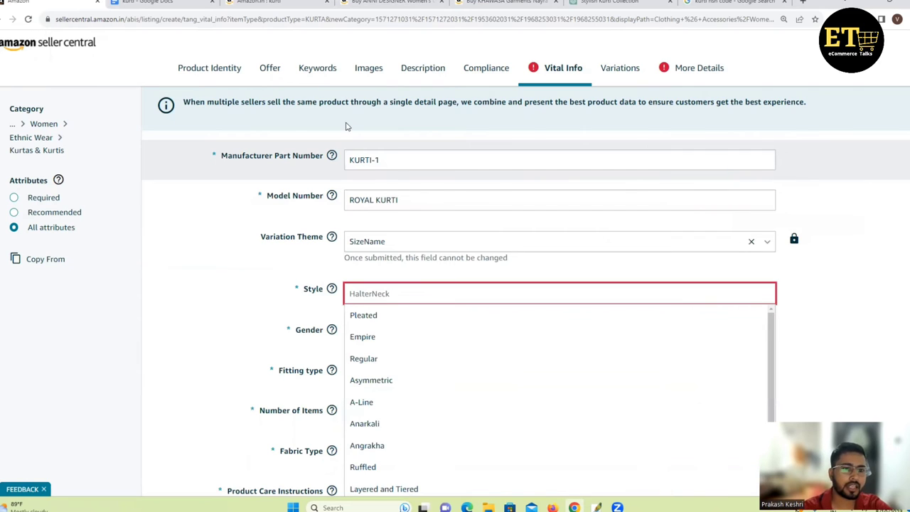
left_click(398, 358)
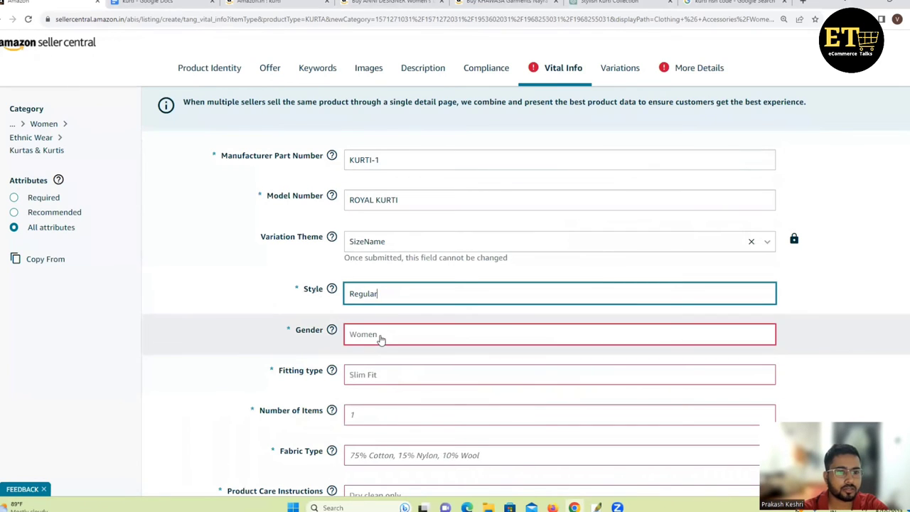
left_click(381, 340)
left_click(367, 356)
scroll(351, 356, "down", 1)
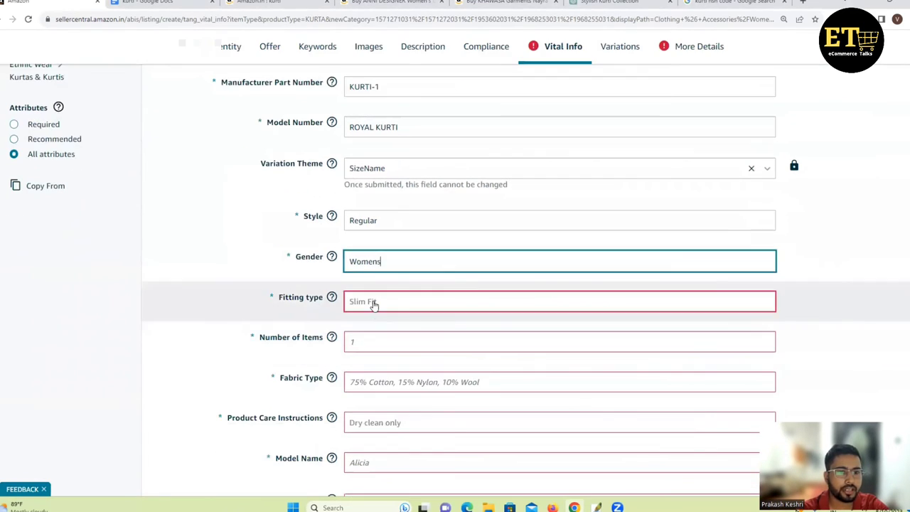
left_click(374, 305)
left_click(374, 346)
Set the Number of Items to 1 and the Fabric Type to CREPE
scroll(322, 363, "down", 1)
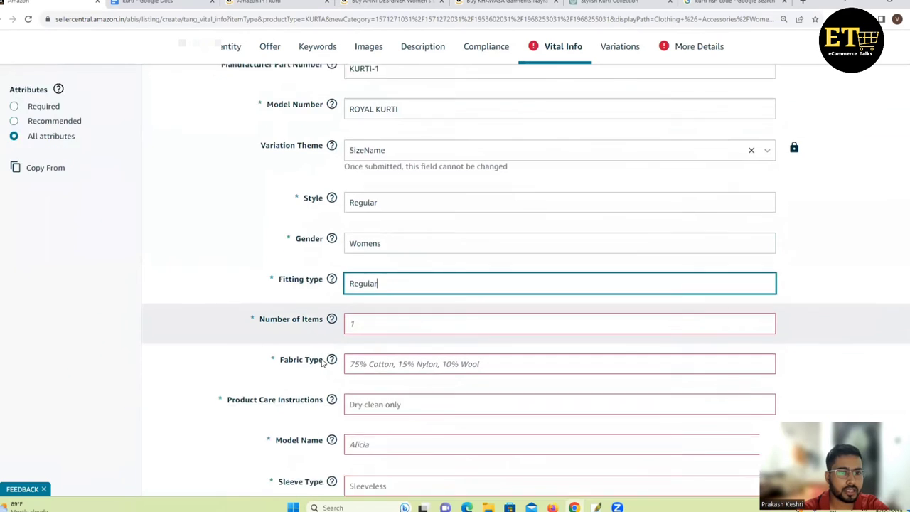
scroll(322, 362, "down", 1)
left_click(394, 291)
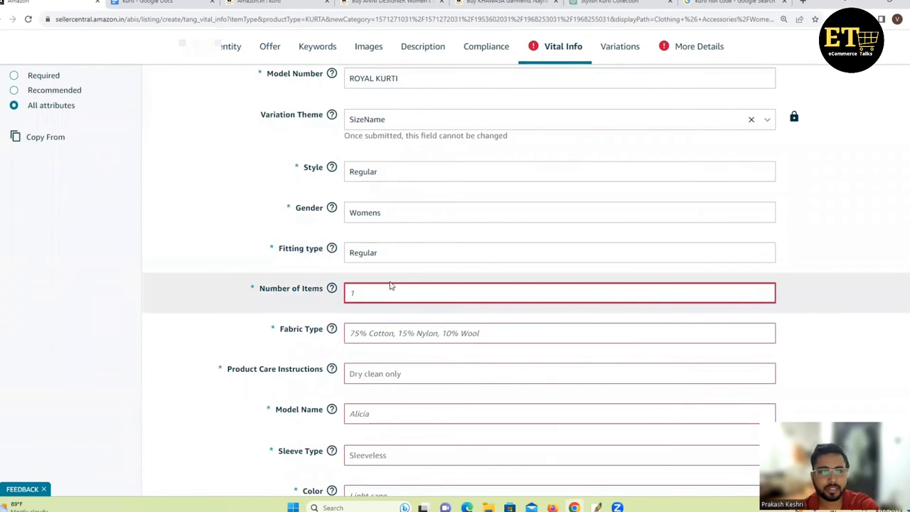
type("1")
left_click(415, 339)
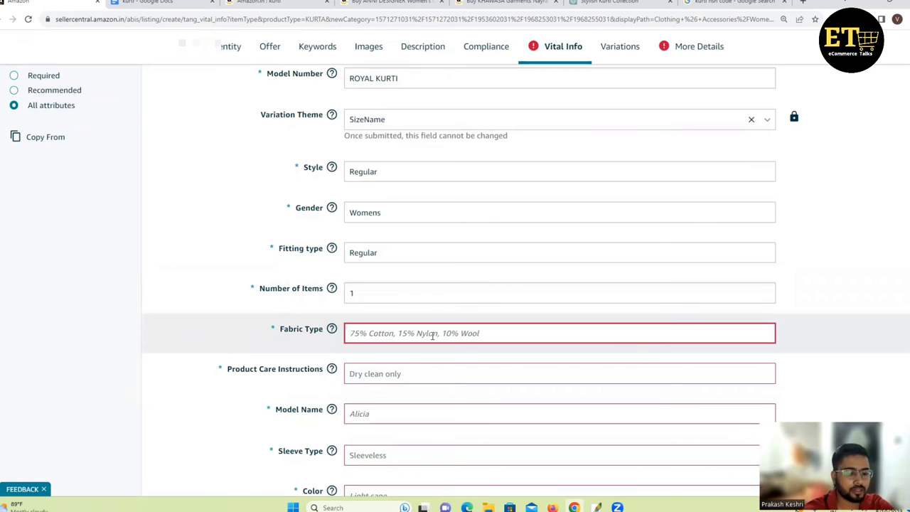
type("CREPE")
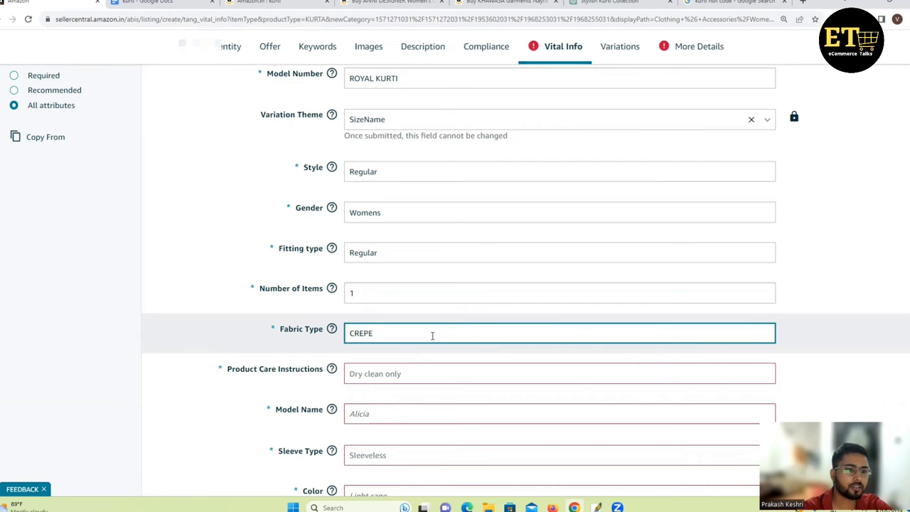
Set the Product Care Instructions to Hand Wash Only and the Model Name to ROYAL KURTI FOR WOMEN
left_click(375, 368)
left_click(376, 436)
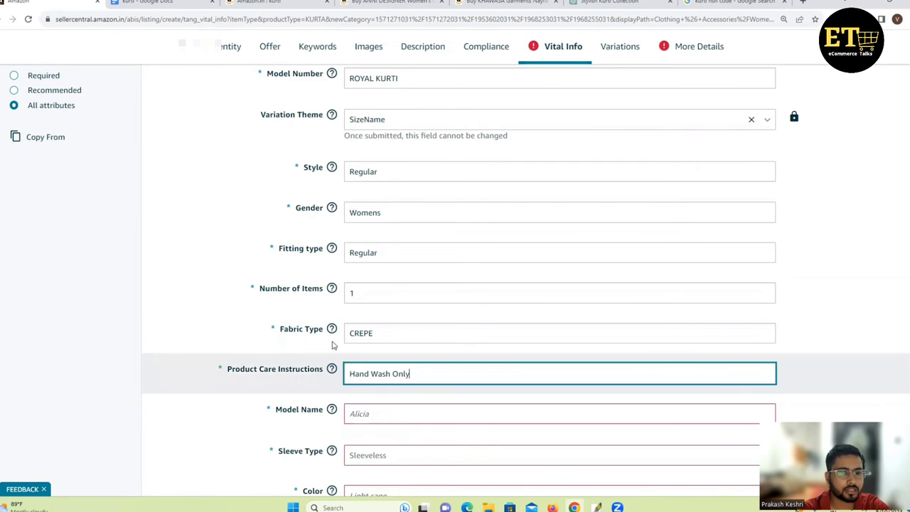
scroll(332, 345, "down", 1)
left_click(506, 322)
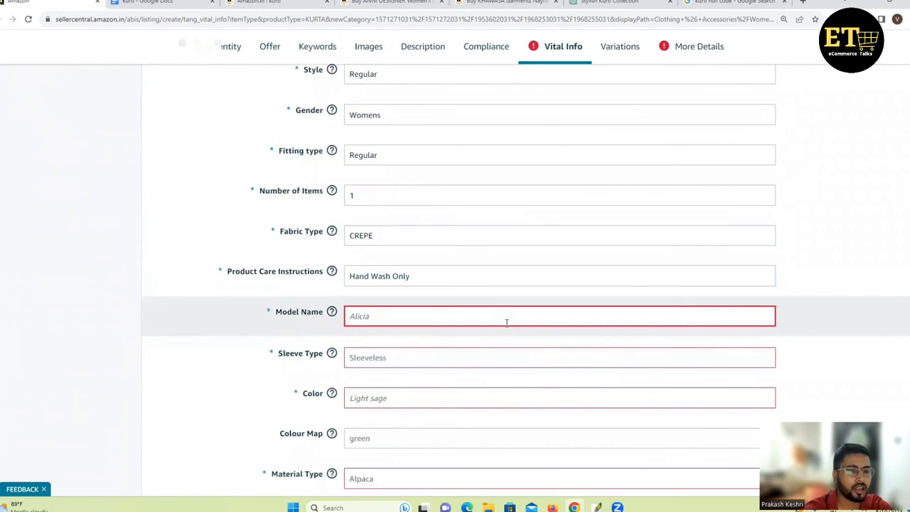
type("ROYAL KURTI FOR WOMEN")
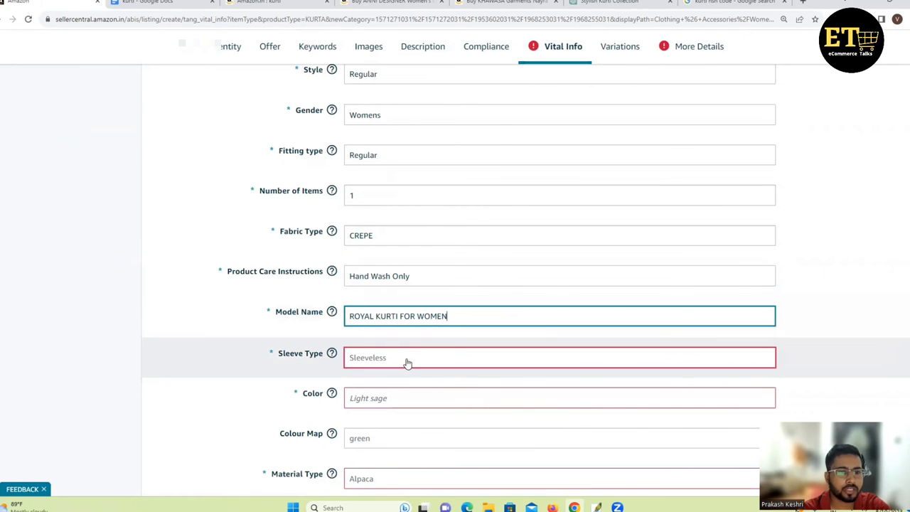
Set the kurti's Sleeve Type to 3/4 Sleeve and its Color to ORANGE
left_click(407, 364)
left_click(386, 422)
scroll(440, 302, "down", 1)
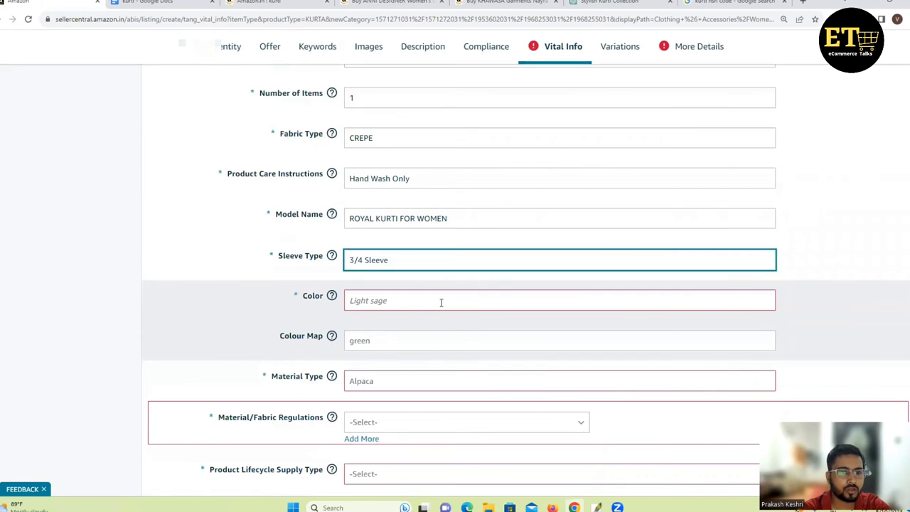
left_click(380, 303)
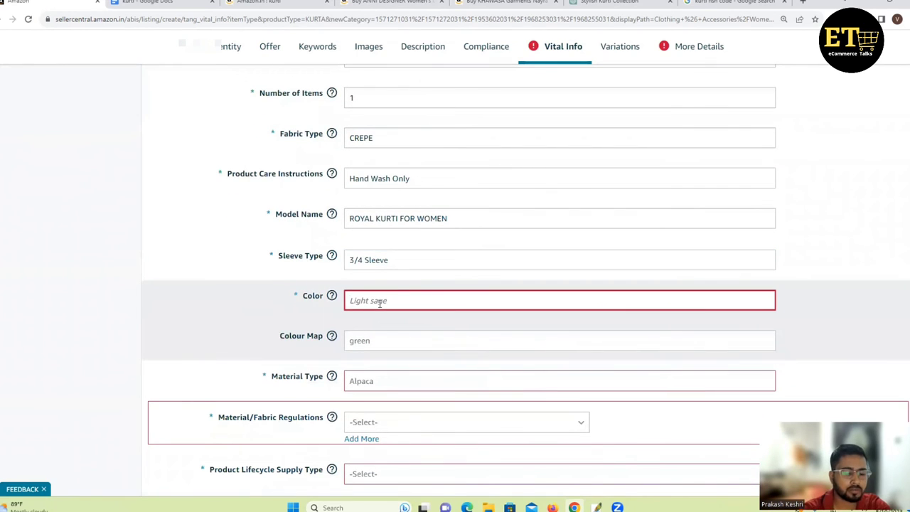
type("ORANGE")
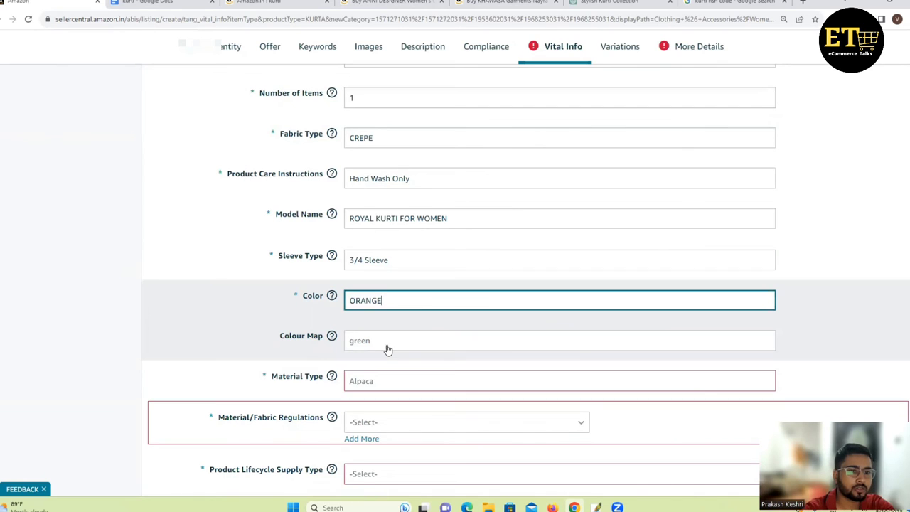
Set the Colour Map to Orange and the Material Type to Crepe
left_click(387, 350)
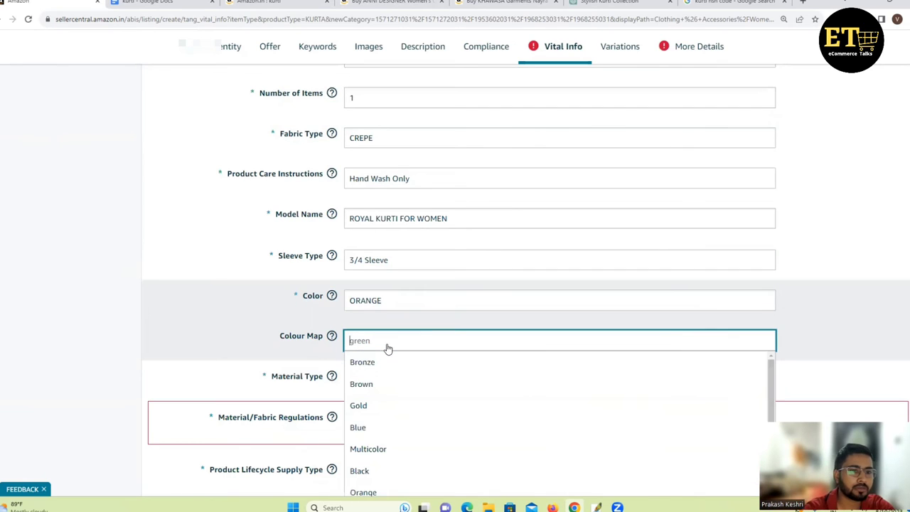
type("OR")
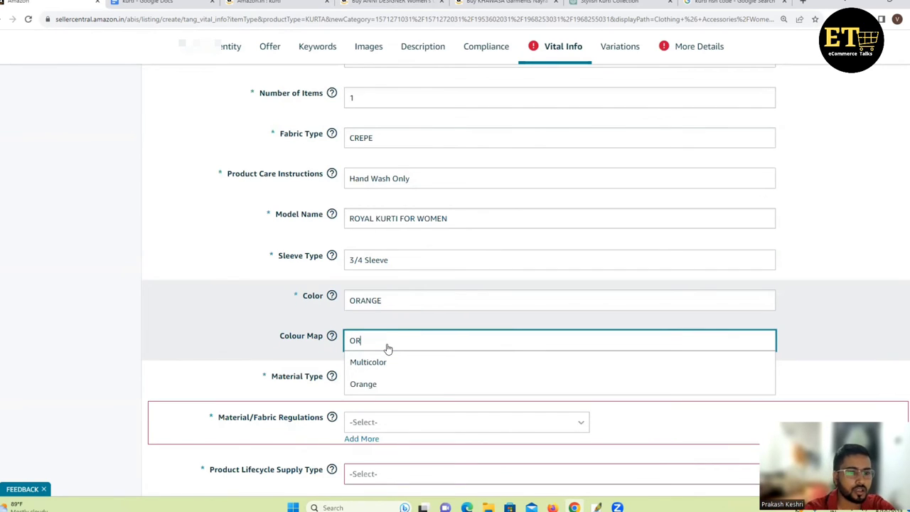
left_click(391, 384)
left_click(389, 382)
type("cre")
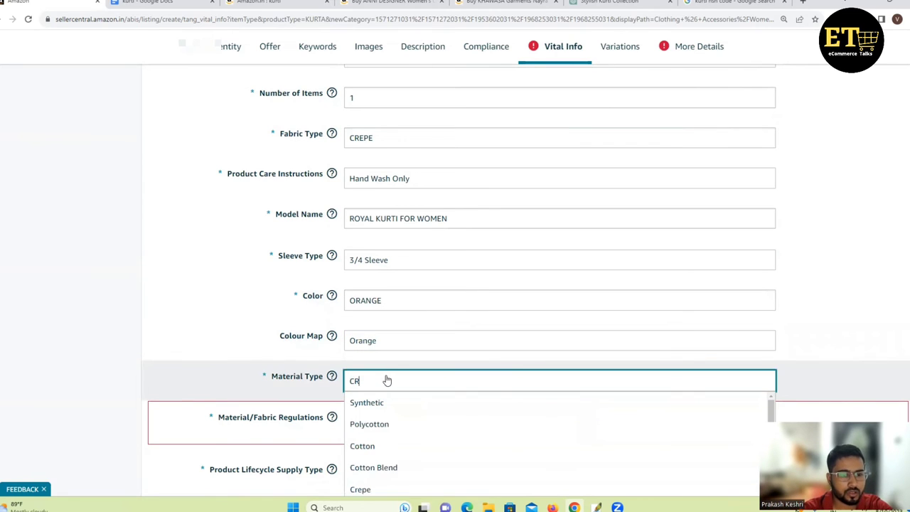
left_click(372, 402)
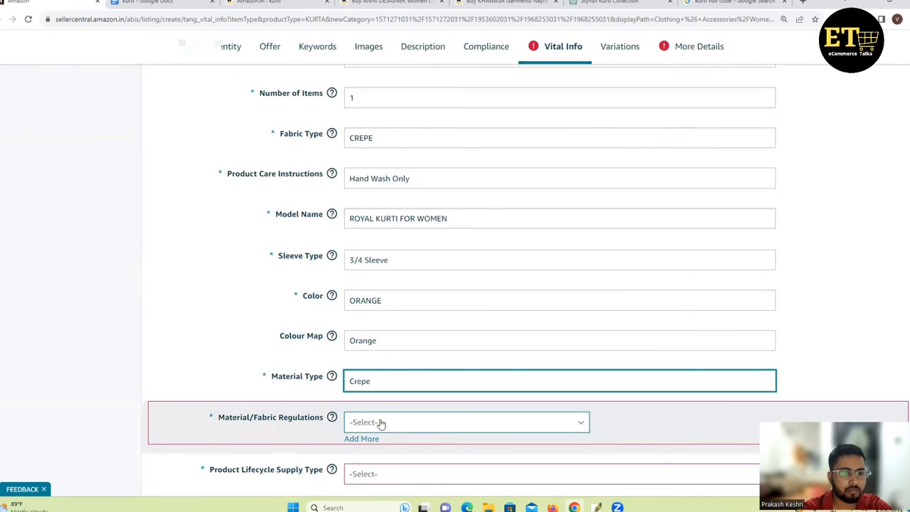
Set Material/Fabric Regulations to Not Applicable and the Product Lifecycle Supply Type to Fashion
left_click(381, 424)
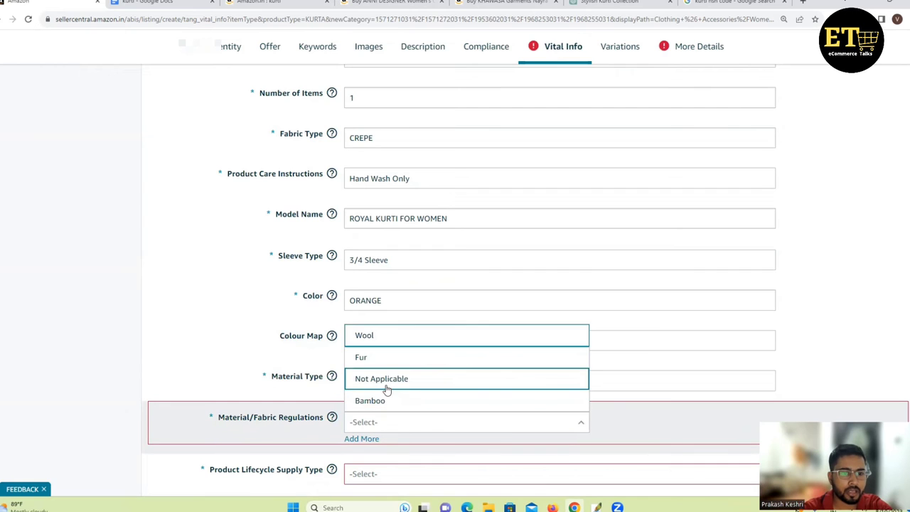
left_click(386, 383)
scroll(390, 392, "down", 2)
left_click(364, 377)
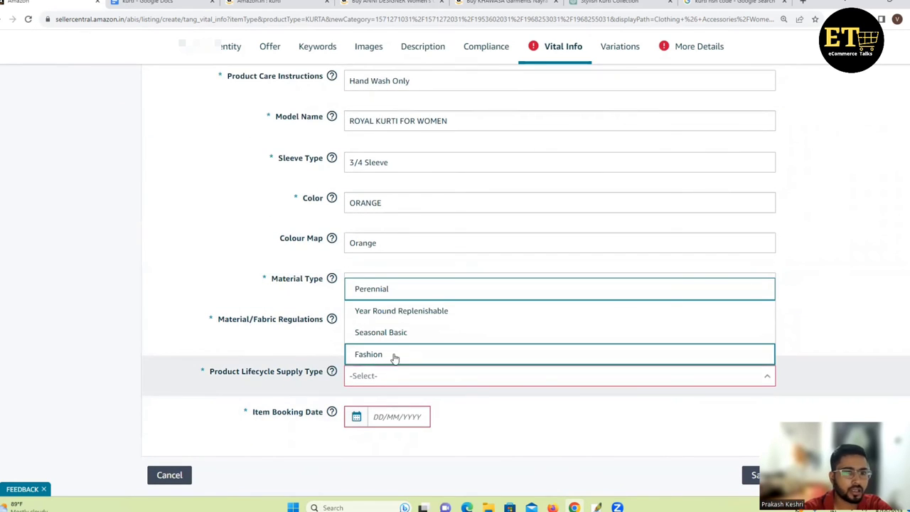
left_click(396, 358)
Set the Item Booking Date to 10/08/2023
left_click(620, 162)
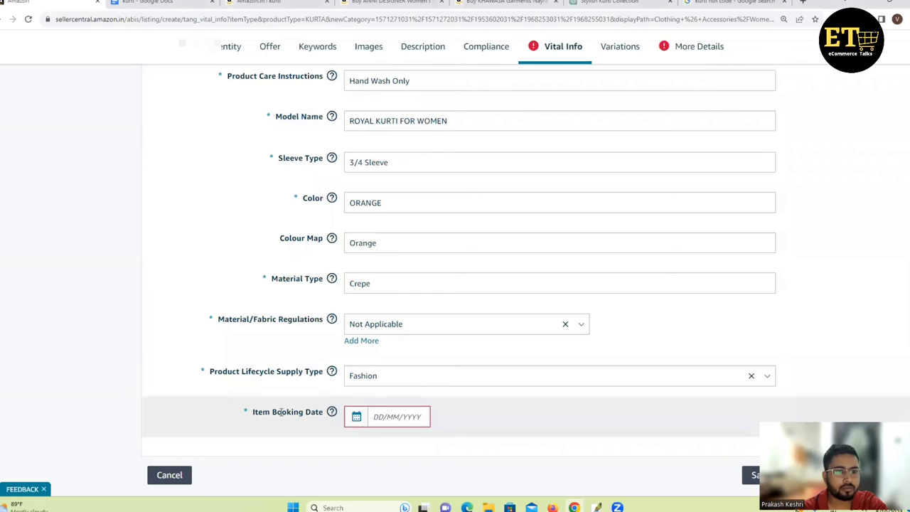
left_click_drag(254, 412, 316, 413)
left_click(316, 413)
left_click(384, 419)
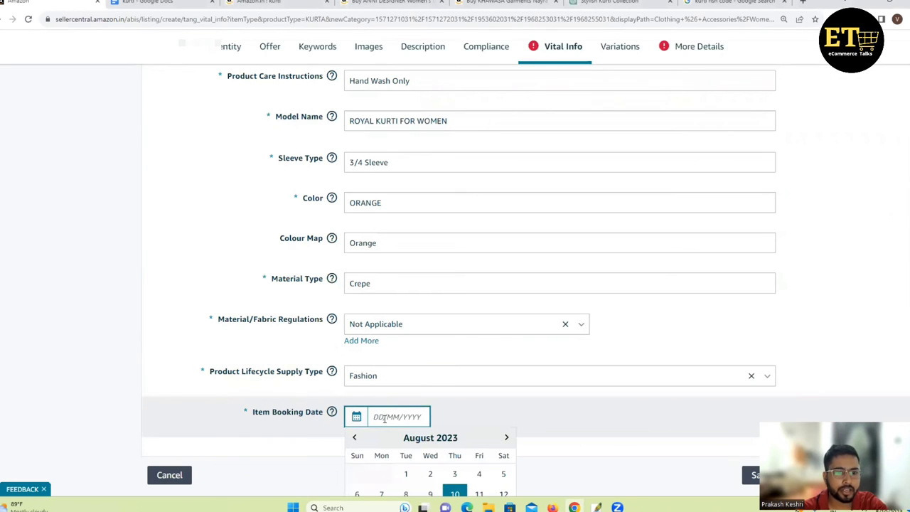
left_click(450, 489)
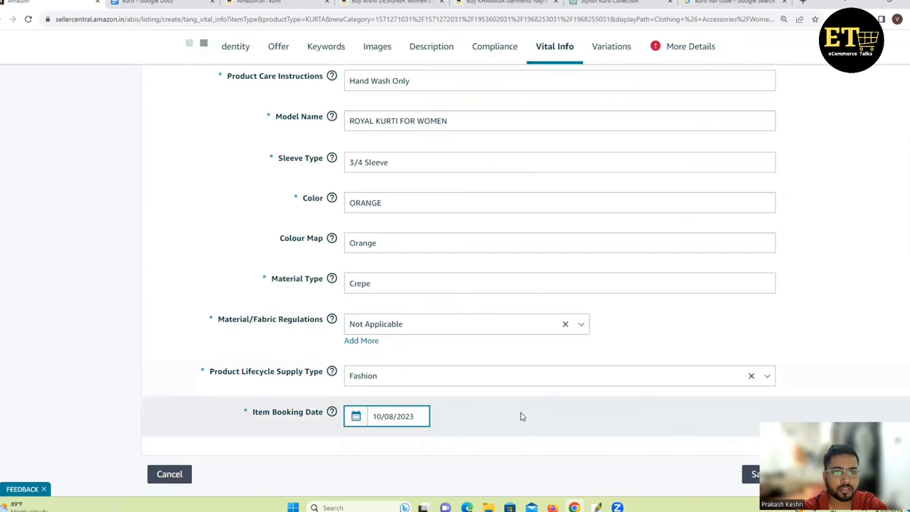
Recheck the listing's size variations and look through the fields of its More Details section, including the required Manufacturer field
scroll(519, 415, "up", 4)
scroll(520, 413, "up", 2)
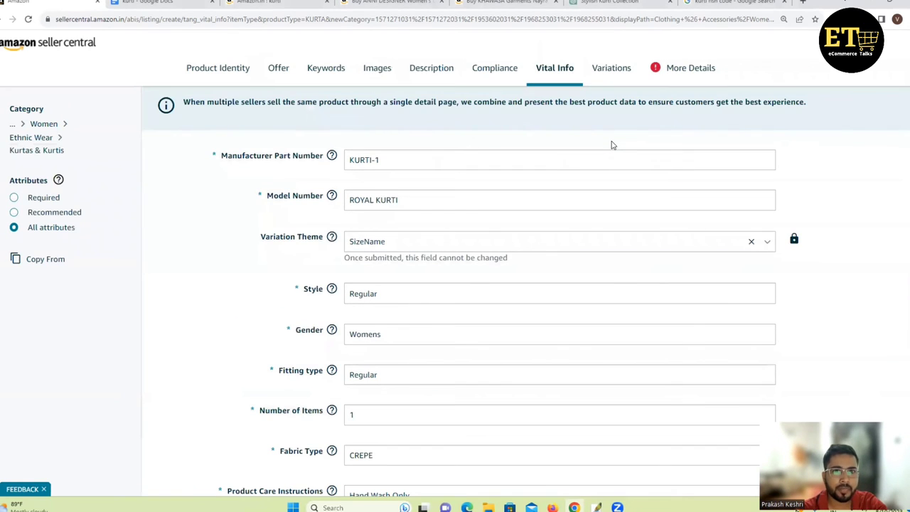
left_click(613, 68)
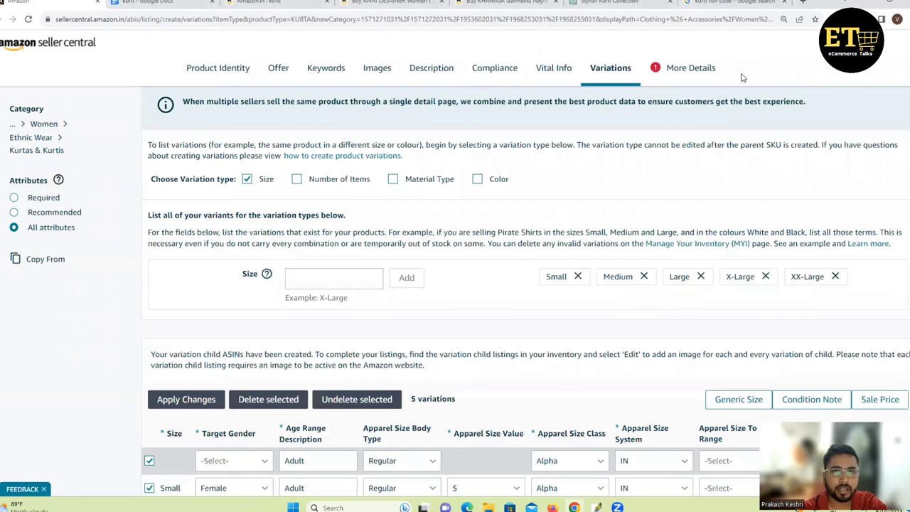
scroll(544, 345, "down", 3)
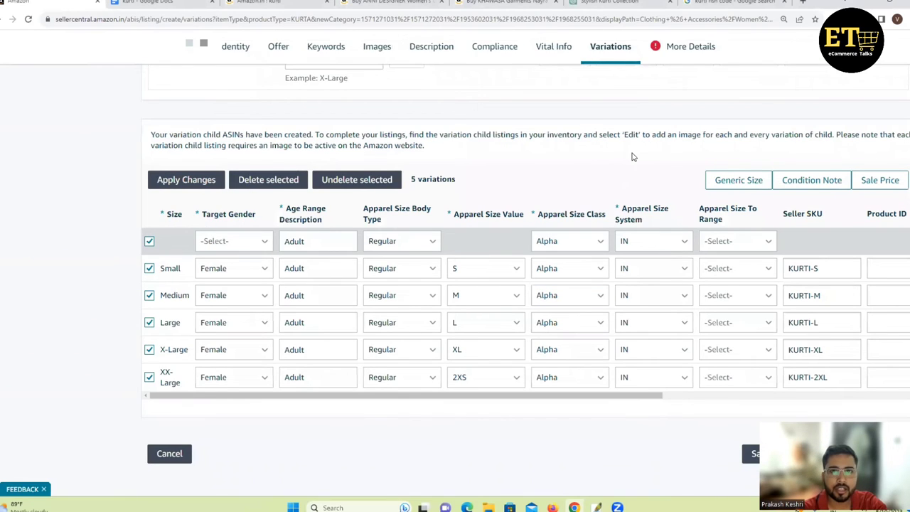
left_click(691, 51)
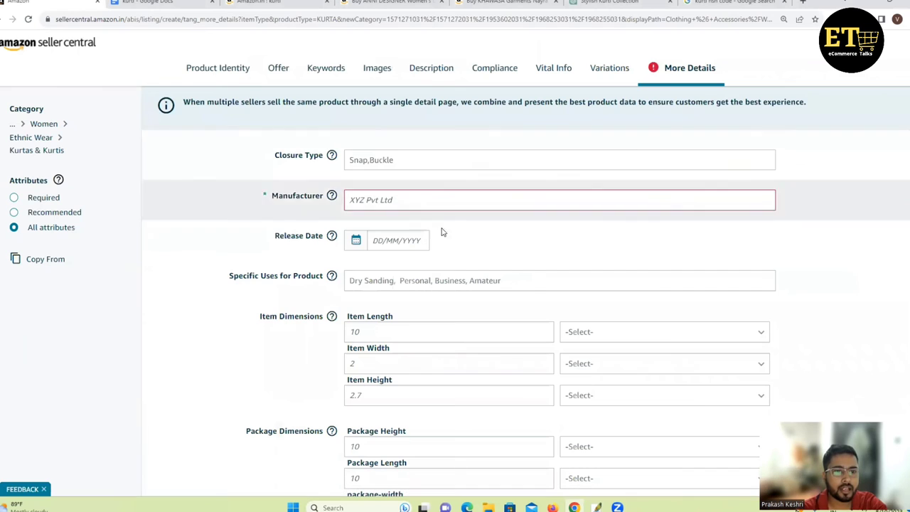
scroll(474, 271, "down", 5)
scroll(474, 266, "down", 2)
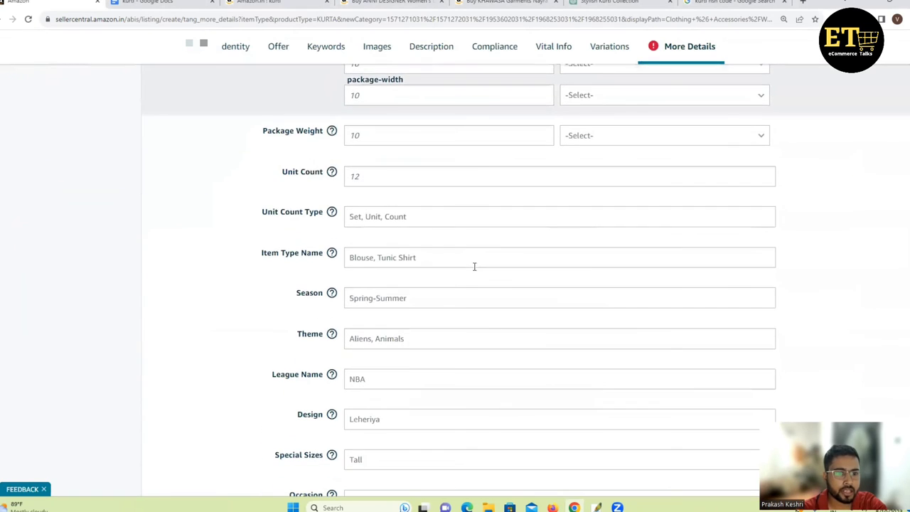
scroll(403, 239, "down", 1)
scroll(403, 243, "down", 1)
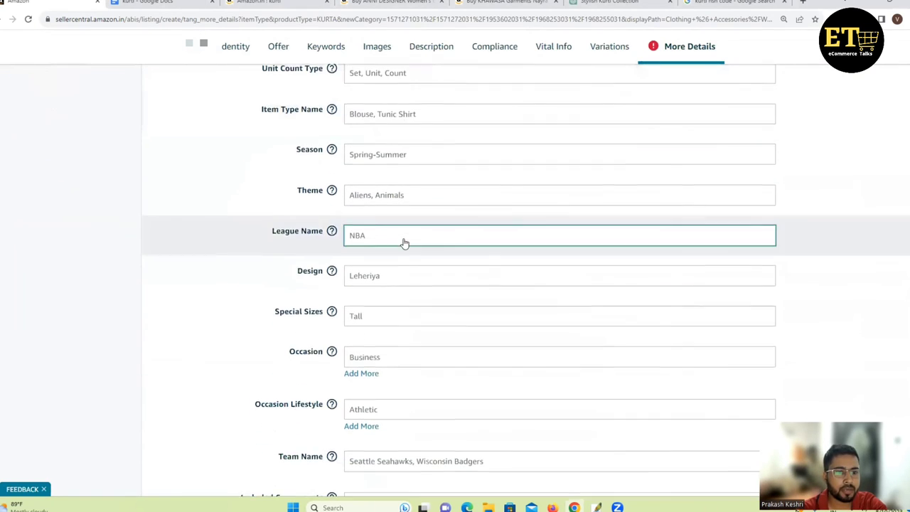
scroll(405, 244, "up", 8)
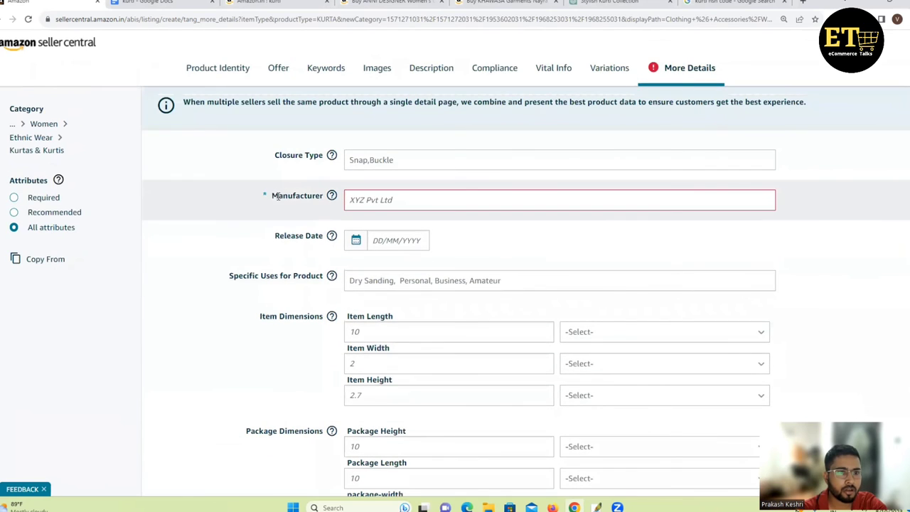
left_click_drag(273, 197, 325, 197)
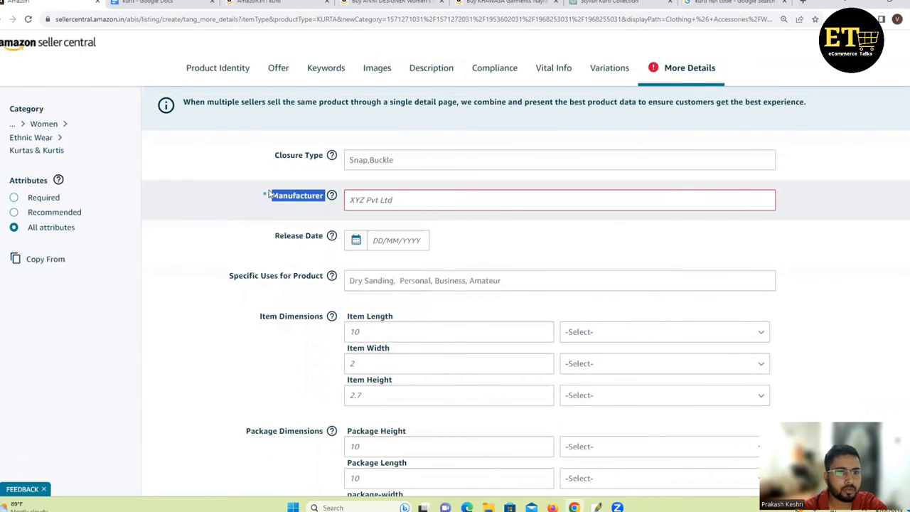
scroll(398, 256, "down", 6)
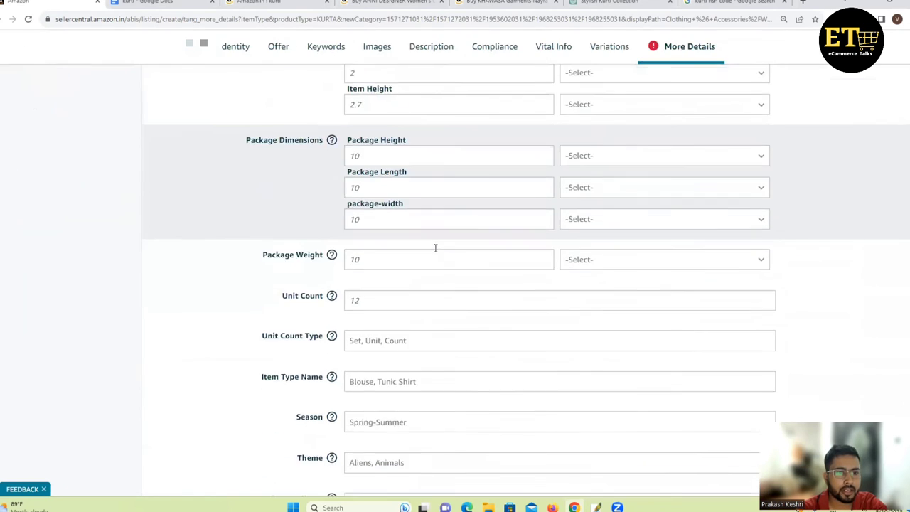
scroll(435, 250, "down", 4)
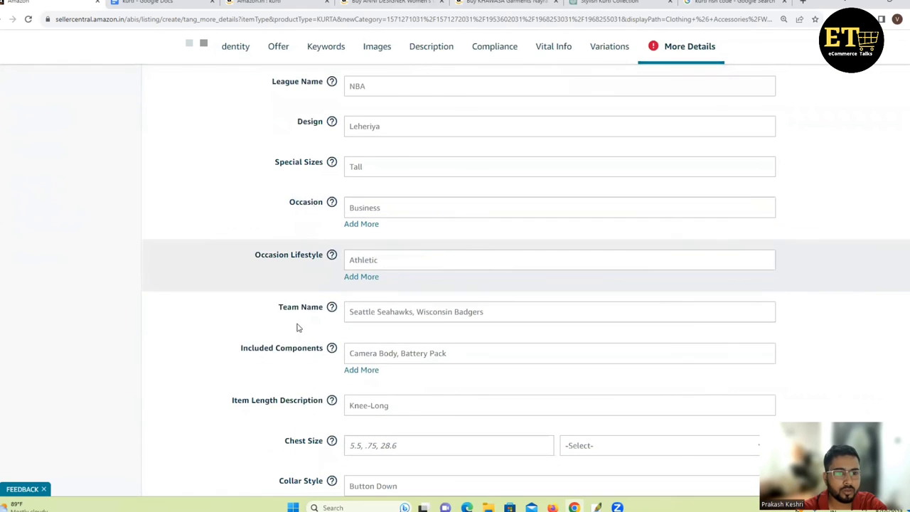
mouse_move(344, 320)
scroll(306, 318, "down", 4)
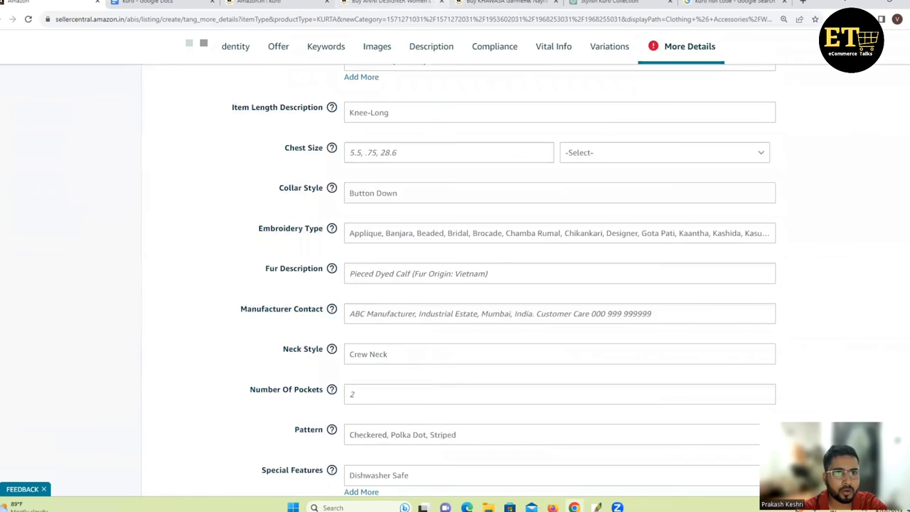
Examine the Product details section on the KHAWASA Garments kurti's Amazon page
left_click(506, 3)
scroll(428, 187, "down", 10)
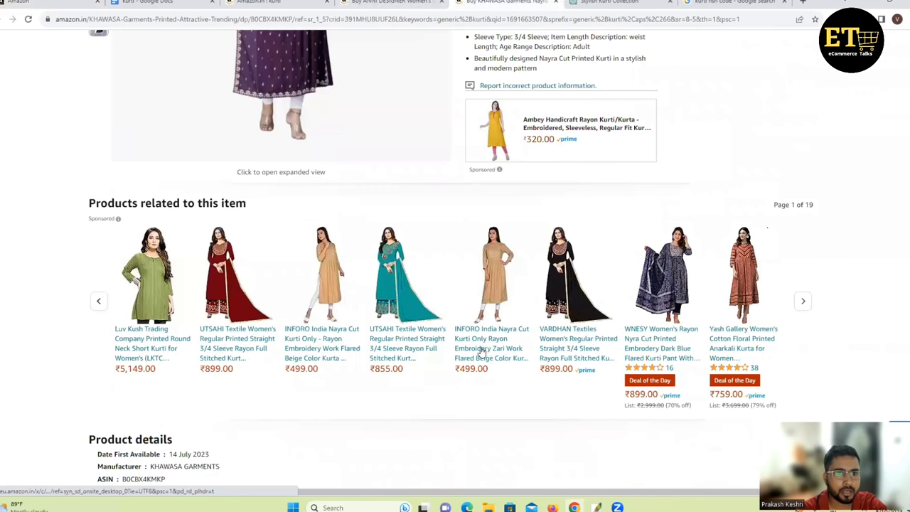
scroll(211, 227, "up", 2)
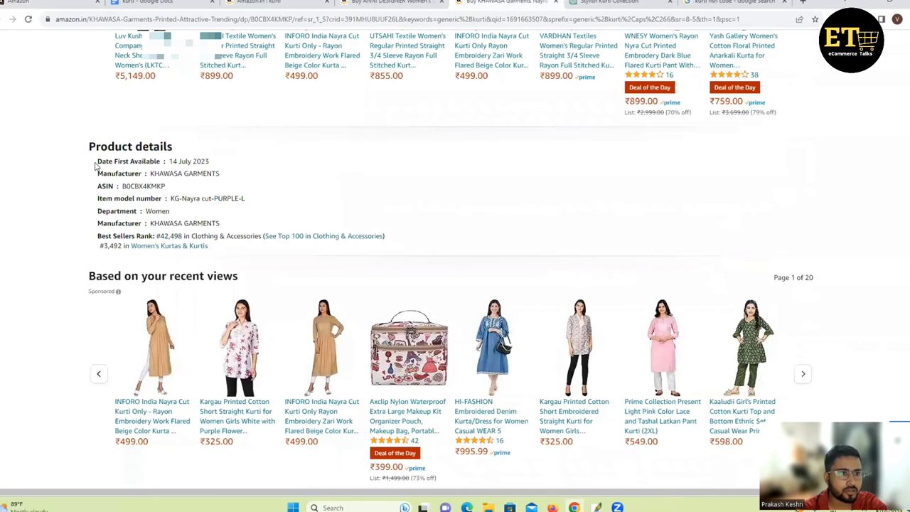
left_click_drag(96, 161, 220, 224)
Return to the Seller Central listing and set the Manufacturer to ZIG ZAK in its More Details section
left_click(64, 3)
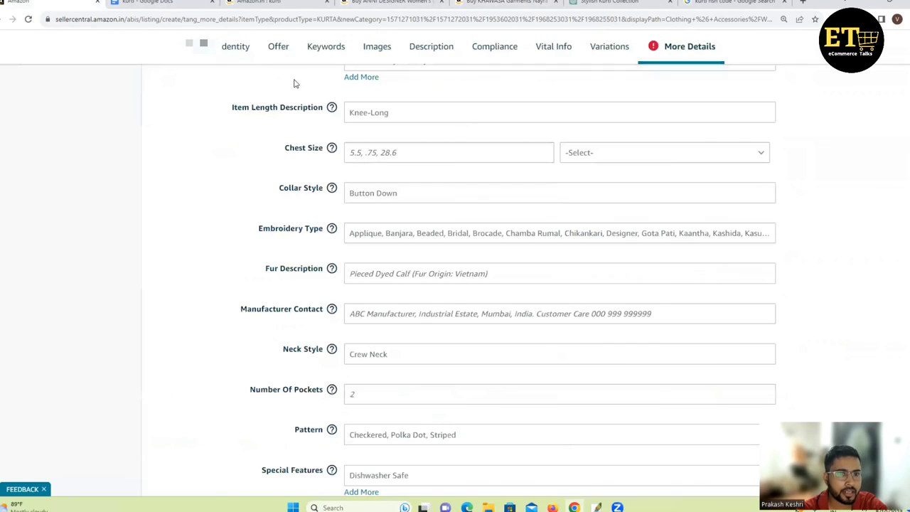
scroll(353, 205, "up", 3)
scroll(354, 204, "up", 6)
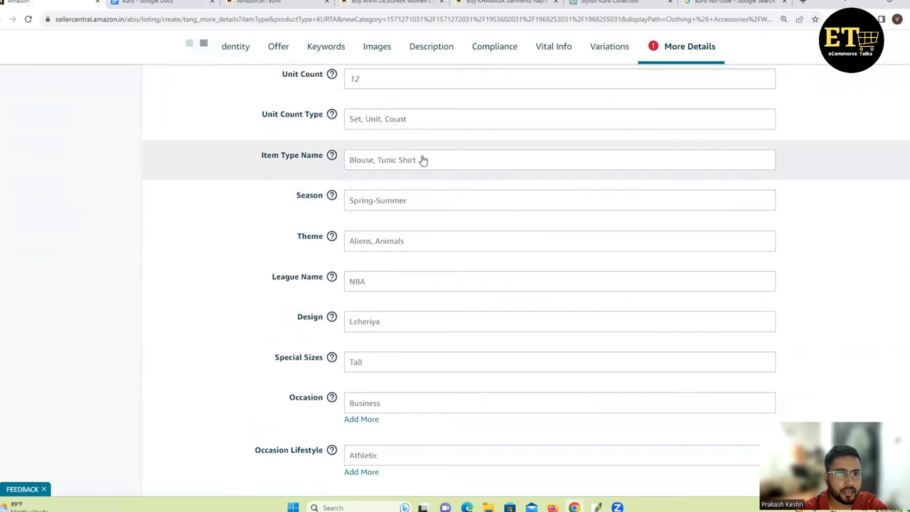
scroll(429, 214, "up", 4)
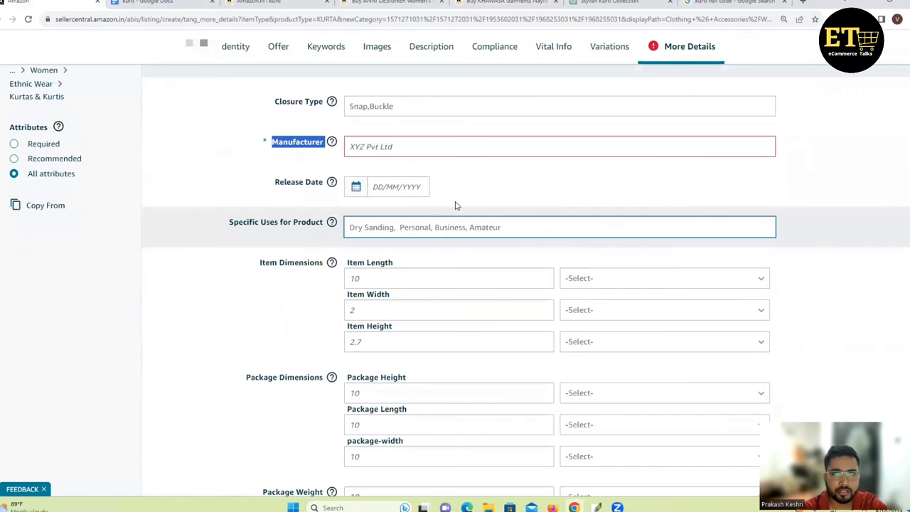
scroll(456, 206, "up", 1)
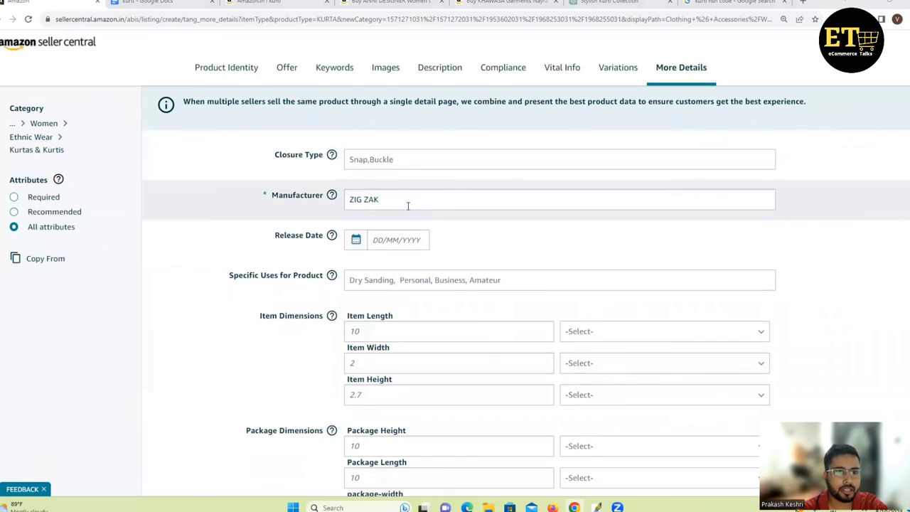
Look through the remaining optional fields of the listing's More Details section, from Release Date down to Importer
key("Tab")
key("Tab")
key("Tab")
key("Tab")
key("Tab")
key("Tab")
key("Tab")
key("Tab")
key("Tab")
key("Tab")
key("Tab")
key("Tab")
key("Tab")
key("Tab")
key("Tab")
key("Tab")
key("Tab")
key("Tab")
key("Tab")
key("Tab")
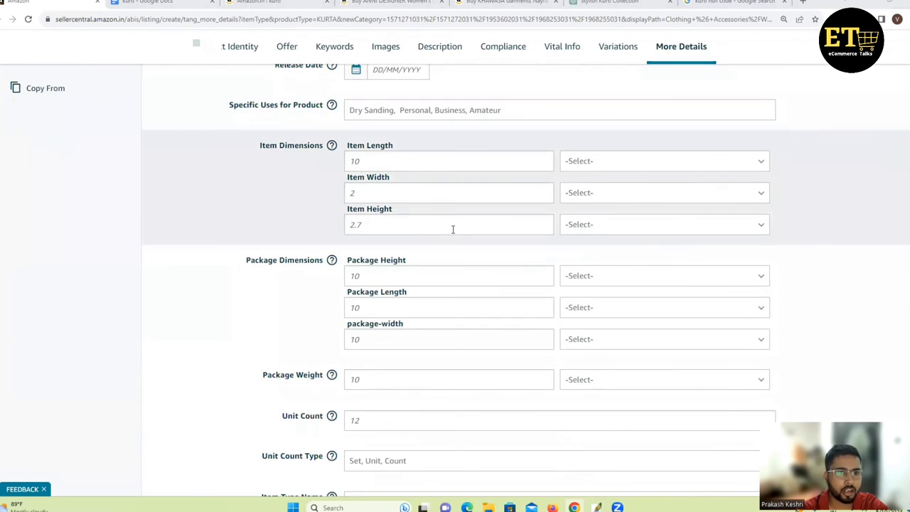
key("Tab")
key("Tab")
key("Tab")
key("Tab")
key("Tab")
key("Tab")
key("Tab")
key("Tab")
key("Tab")
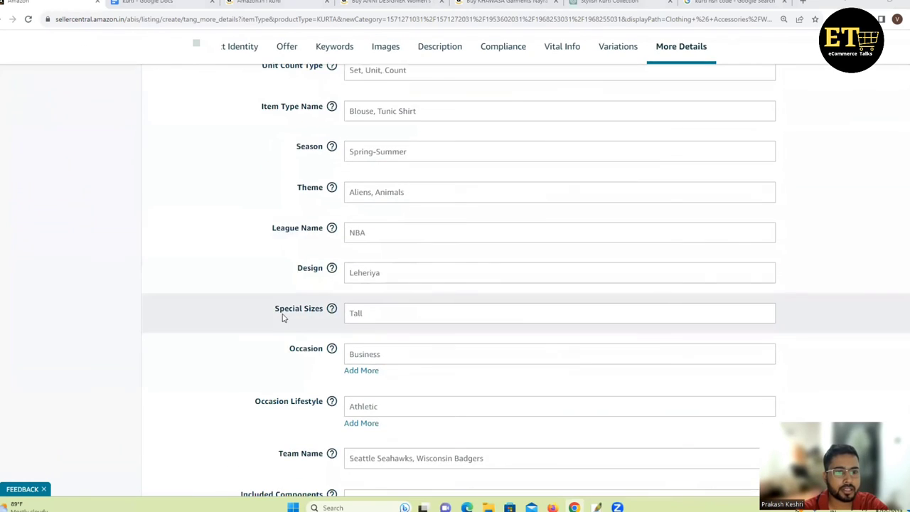
key("Tab")
key("Tab")
key("Tab")
key("Tab")
key("Tab")
key("Tab")
key("Tab")
key("Tab")
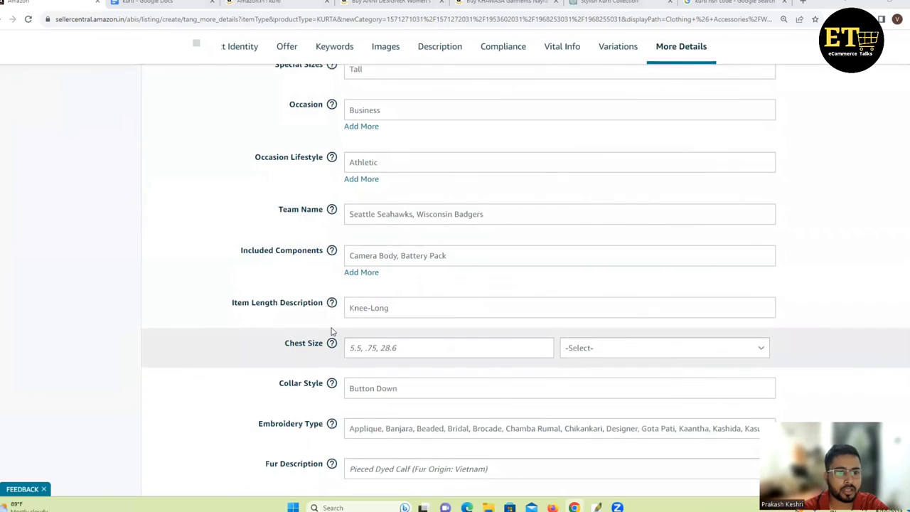
key("Tab")
key("Tab")
key("Tab")
key("Tab")
key("Tab")
key("Tab")
key("Tab")
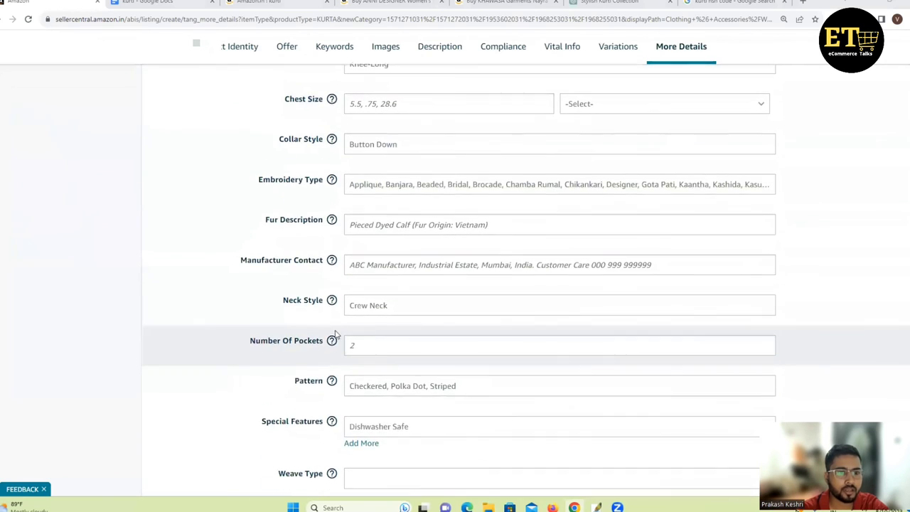
key("Tab")
key("Tab")
key("Tab")
key("Tab")
key("Tab")
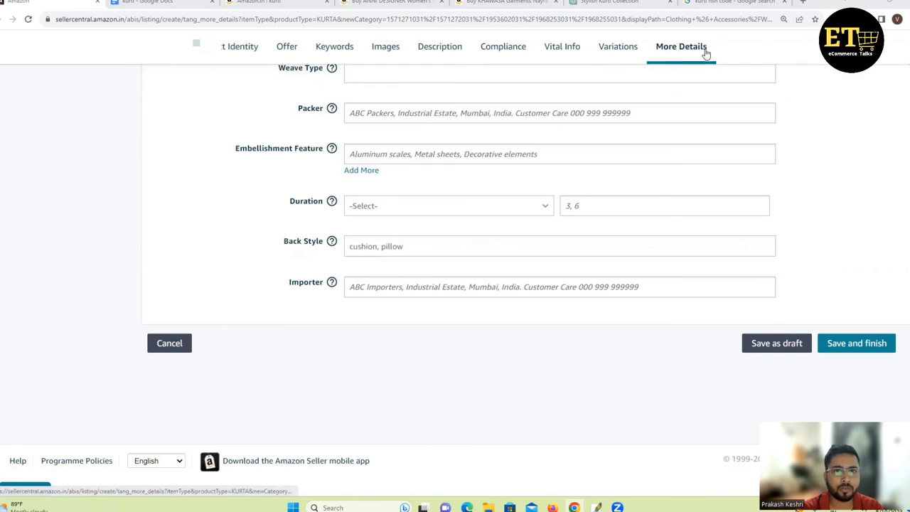
Examine the size and colour options on the KHAWASA Garments kurti's Amazon page
left_click(505, 2)
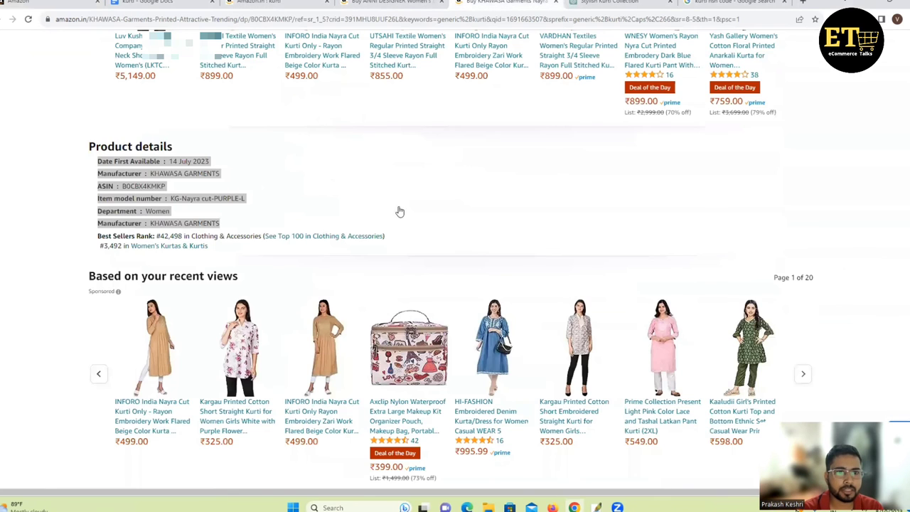
scroll(468, 268, "up", 10)
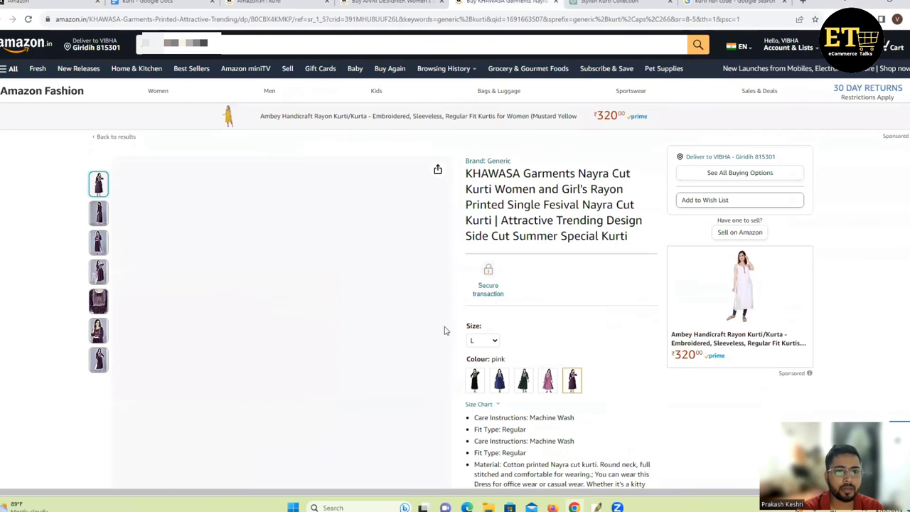
triple_click(482, 328)
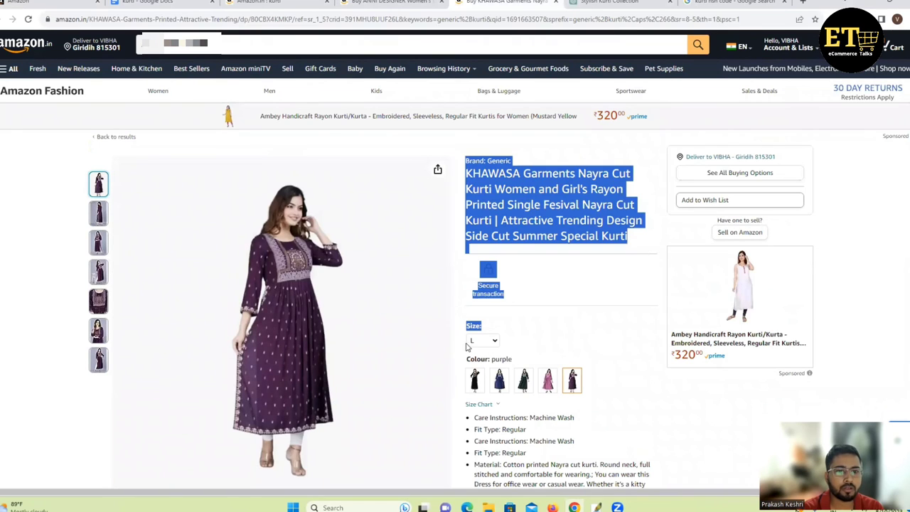
double_click(514, 363)
left_click_drag(489, 363, 466, 361)
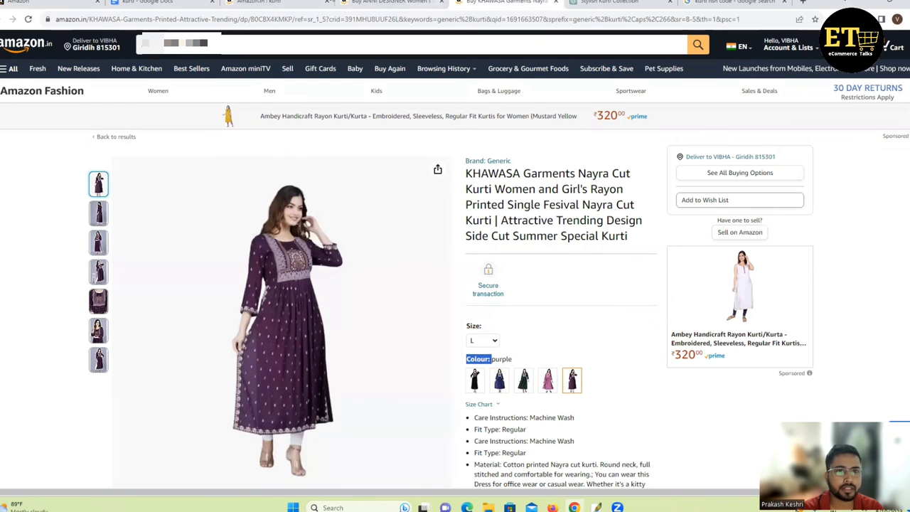
Return to the Seller Central listing, recheck its More Details fields, and save and finish the listing
key("ctrl+1")
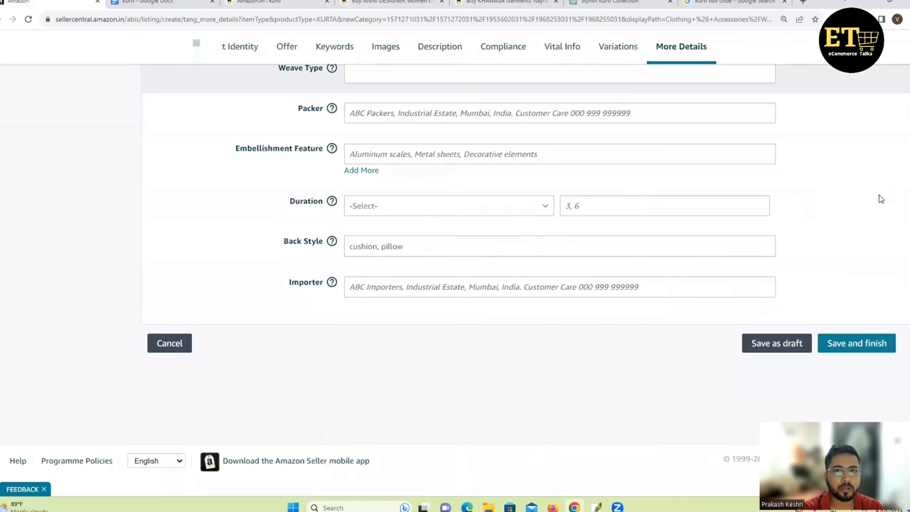
scroll(895, 246, "up", 1)
scroll(642, 190, "up", 4)
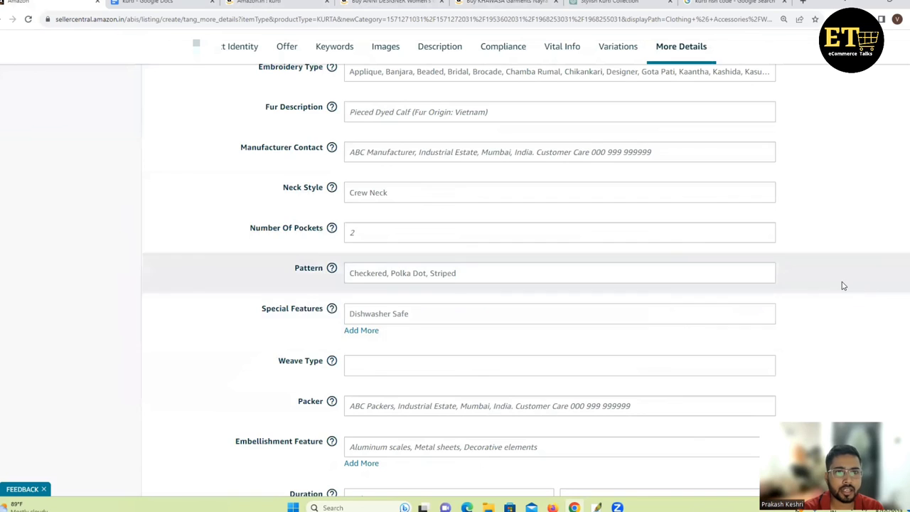
scroll(843, 284, "up", 4)
scroll(817, 274, "up", 3)
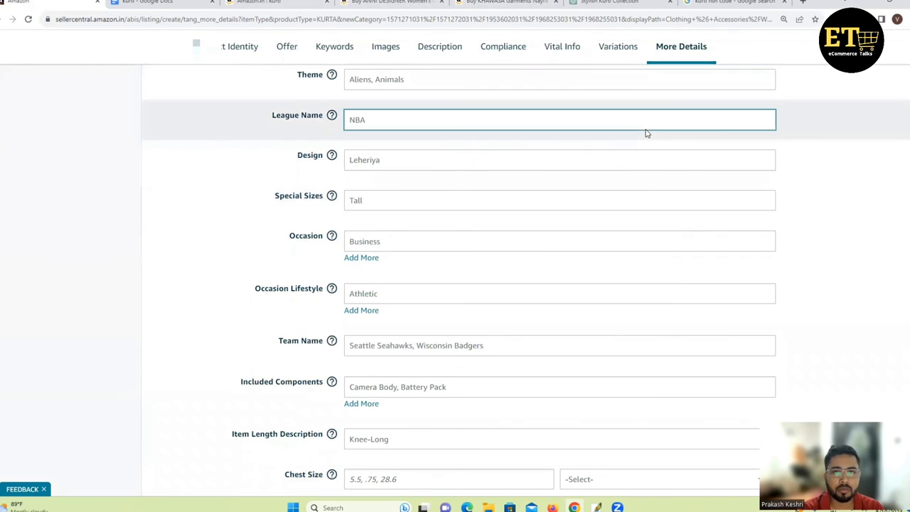
scroll(832, 245, "down", 11)
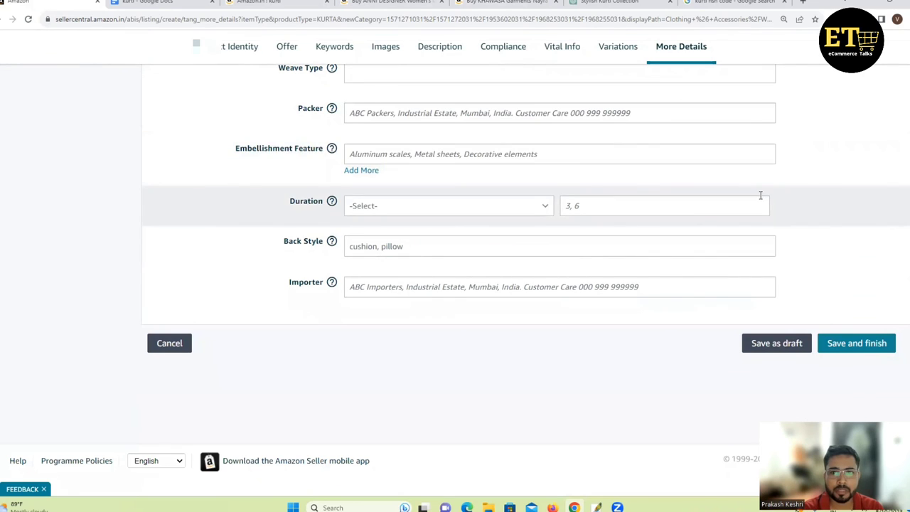
left_click(853, 343)
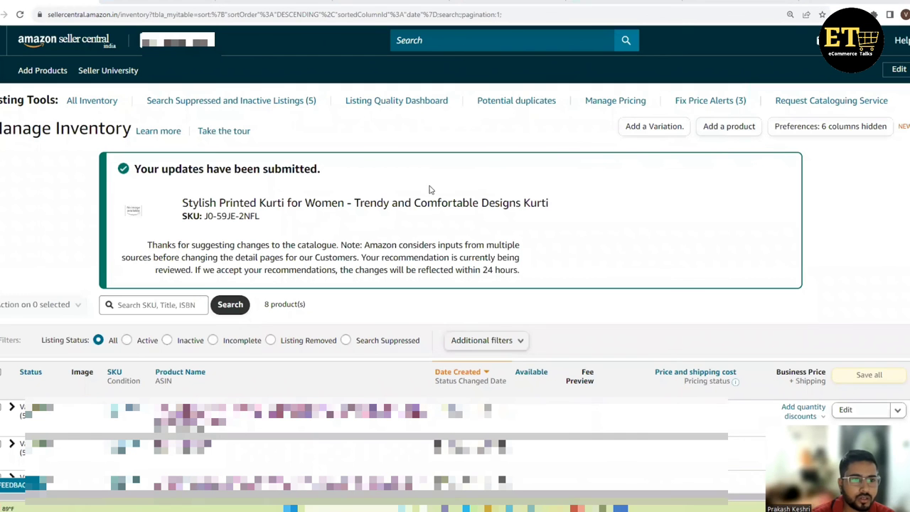
left_click_drag(182, 206, 264, 206)
left_click_drag(141, 170, 328, 174)
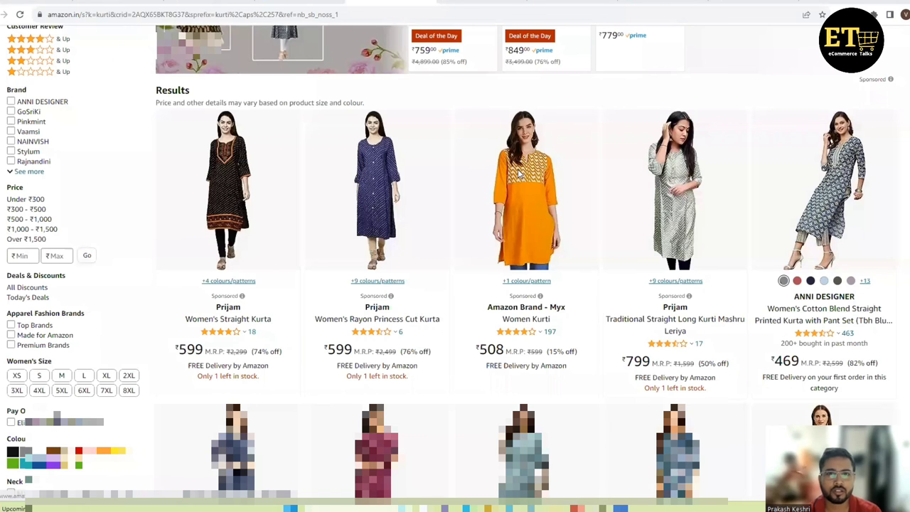
Browse the kurti search results on Amazon.in to examine competing products, their prices and colour variations
scroll(636, 227, "down", 3)
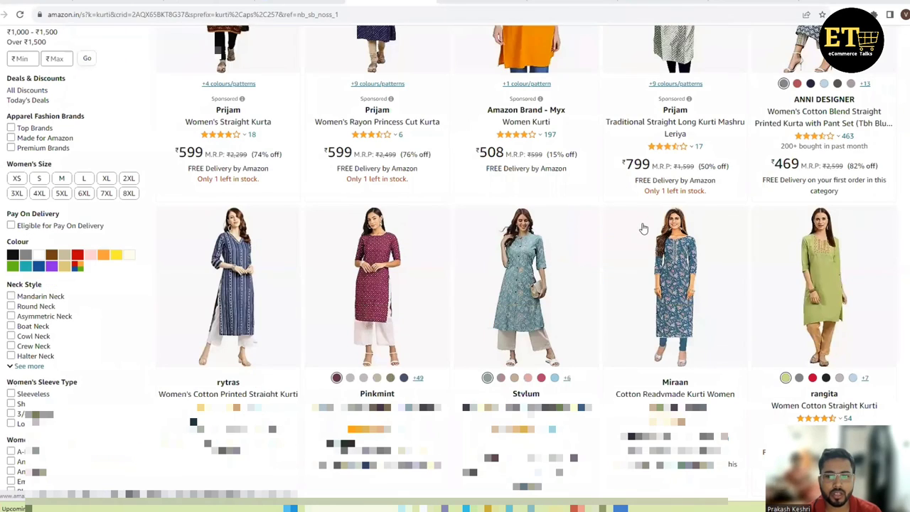
scroll(644, 228, "down", 2)
scroll(643, 228, "down", 4)
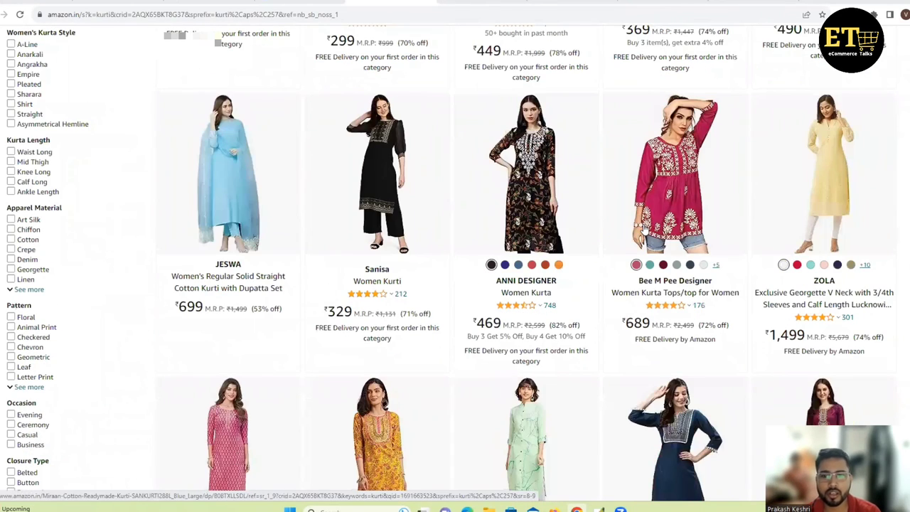
scroll(644, 228, "down", 3)
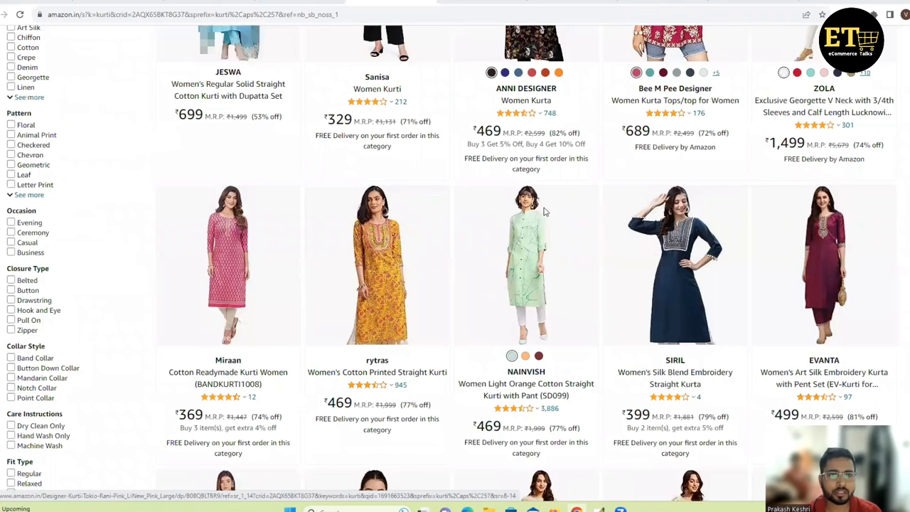
scroll(546, 212, "down", 2)
scroll(530, 257, "down", 2)
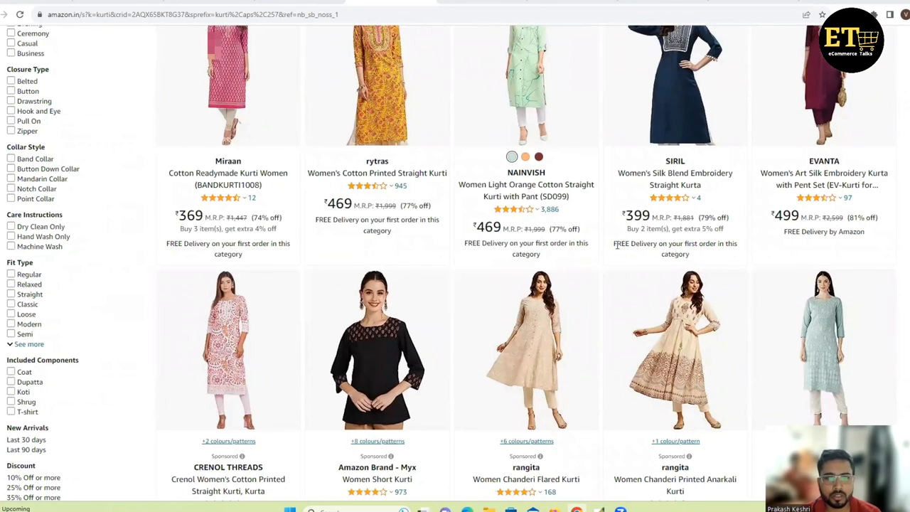
scroll(617, 245, "down", 2)
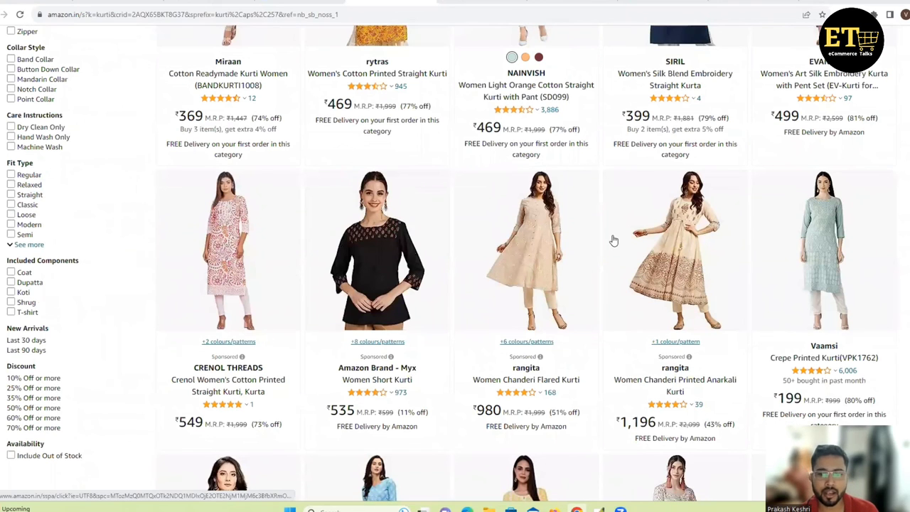